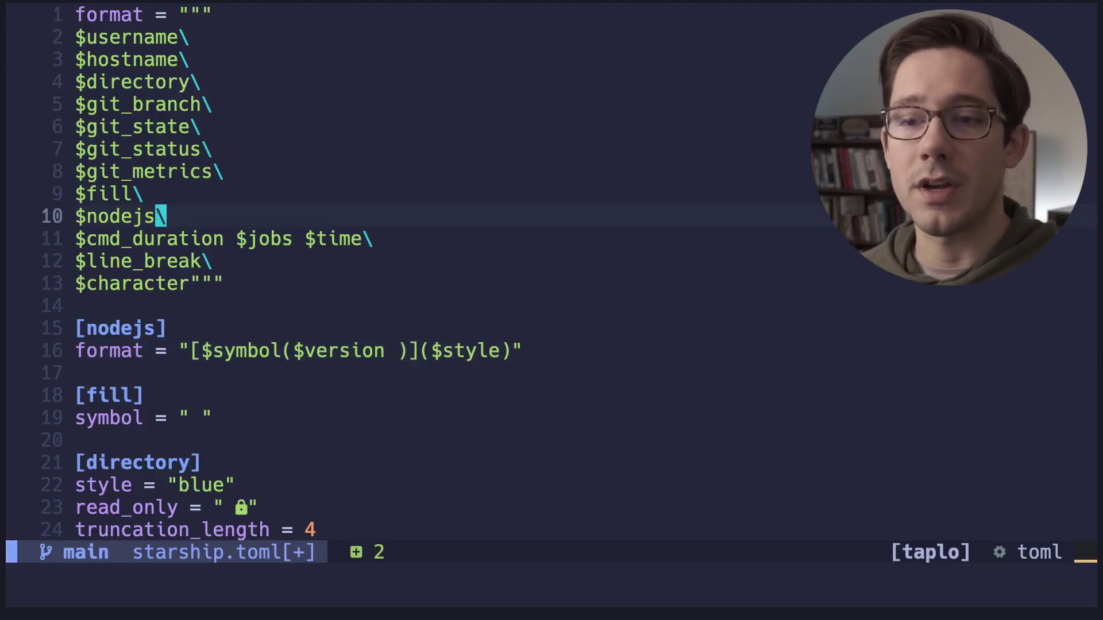
# - Add a [custom.readme] section header at the end of starship.toml
pyautogui.press('g')
pyautogui.press('e')
pyautogui.press('z')
pyautogui.press('z')
pyautogui.write('i')
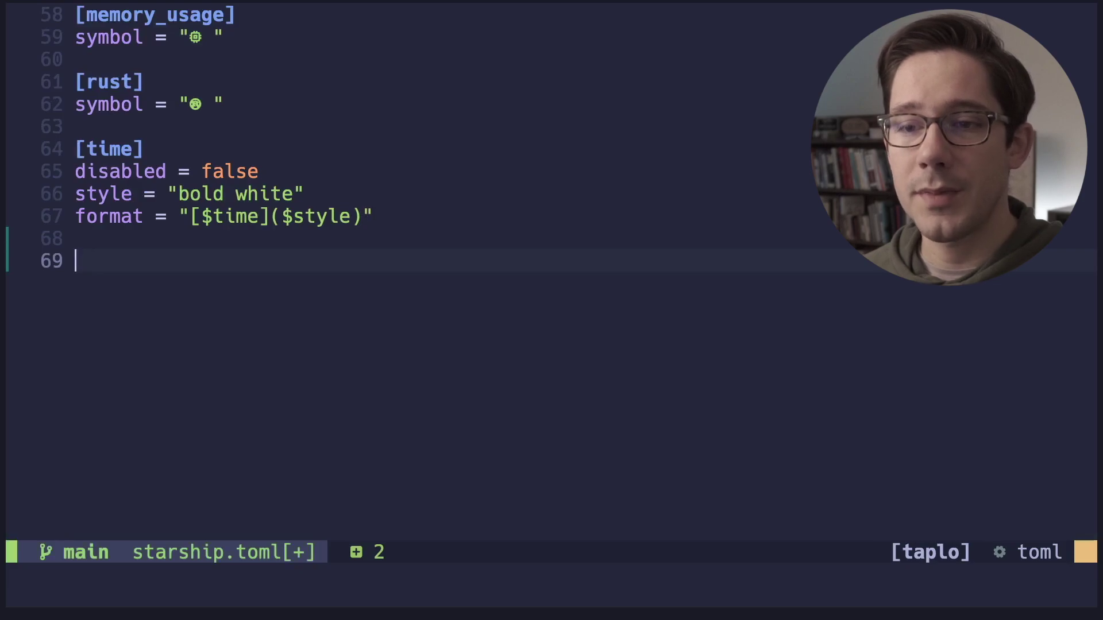
pyautogui.write('[custom')
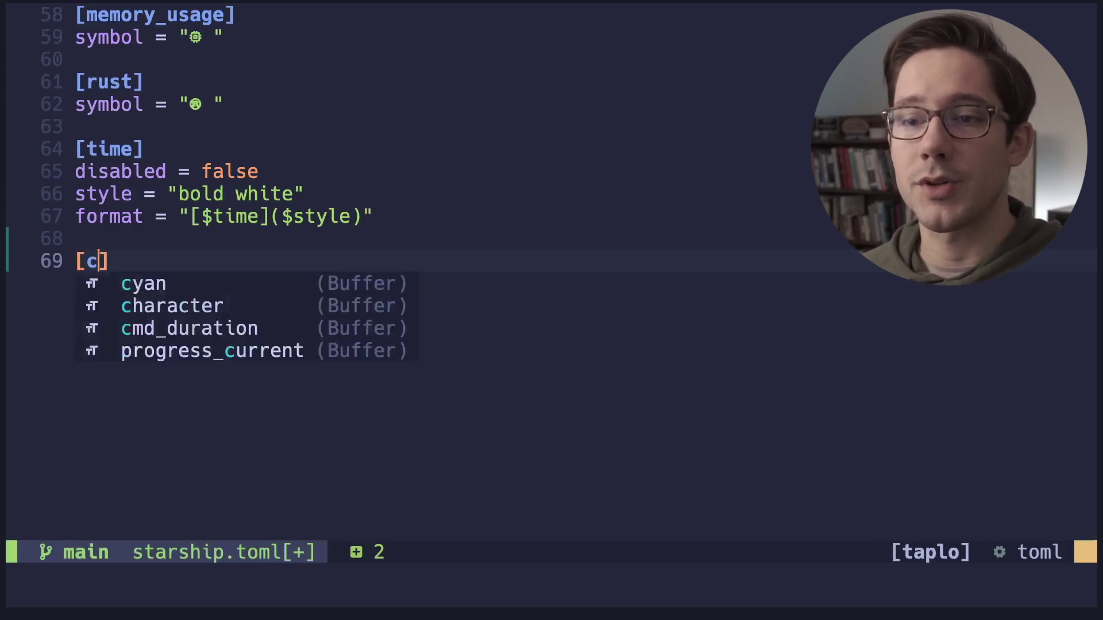
pyautogui.write('.')
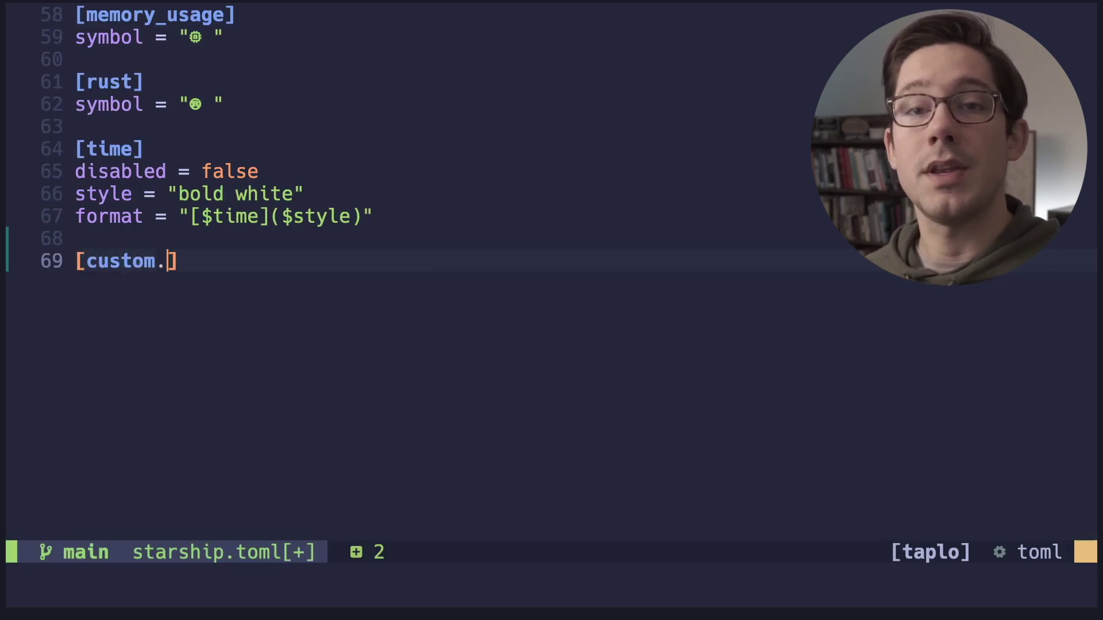
pyautogui.write('readme')
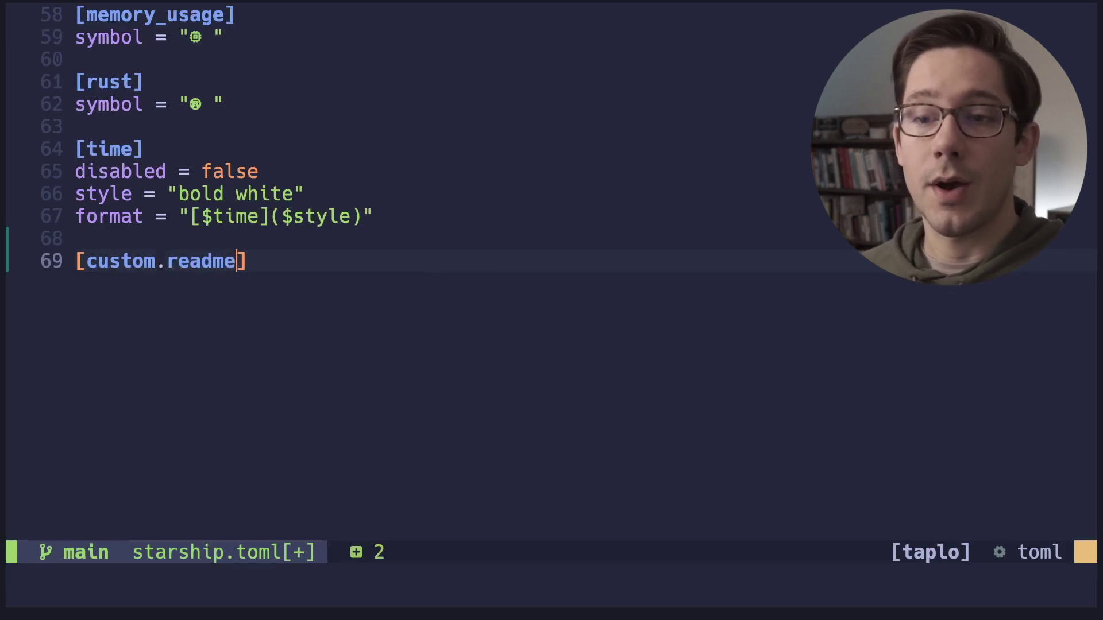
pyautogui.press('Escape')
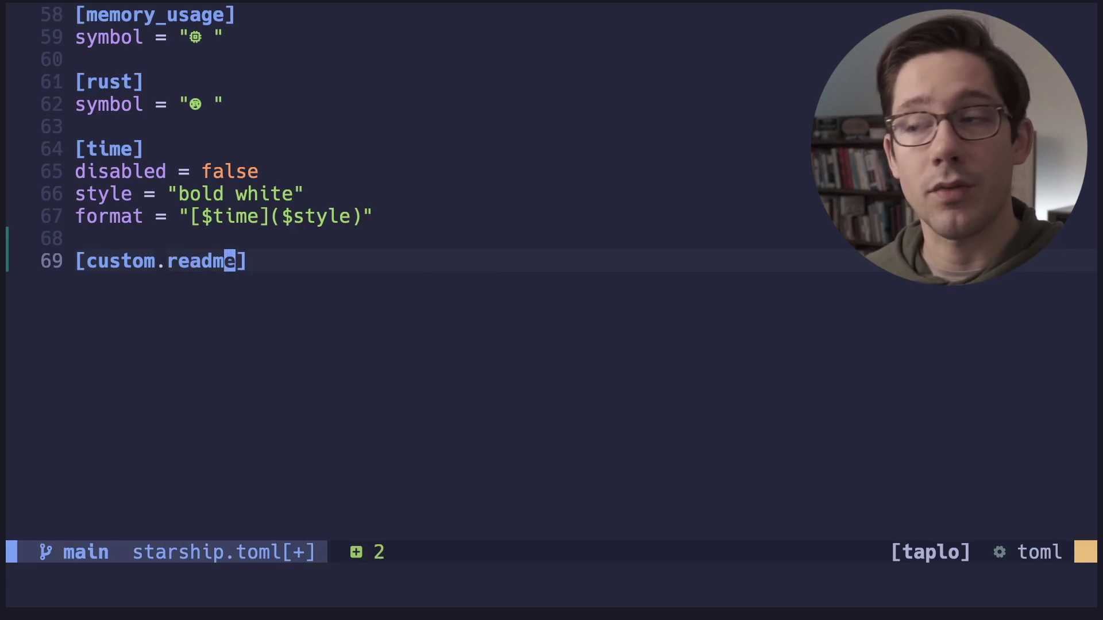
pyautogui.press('o')
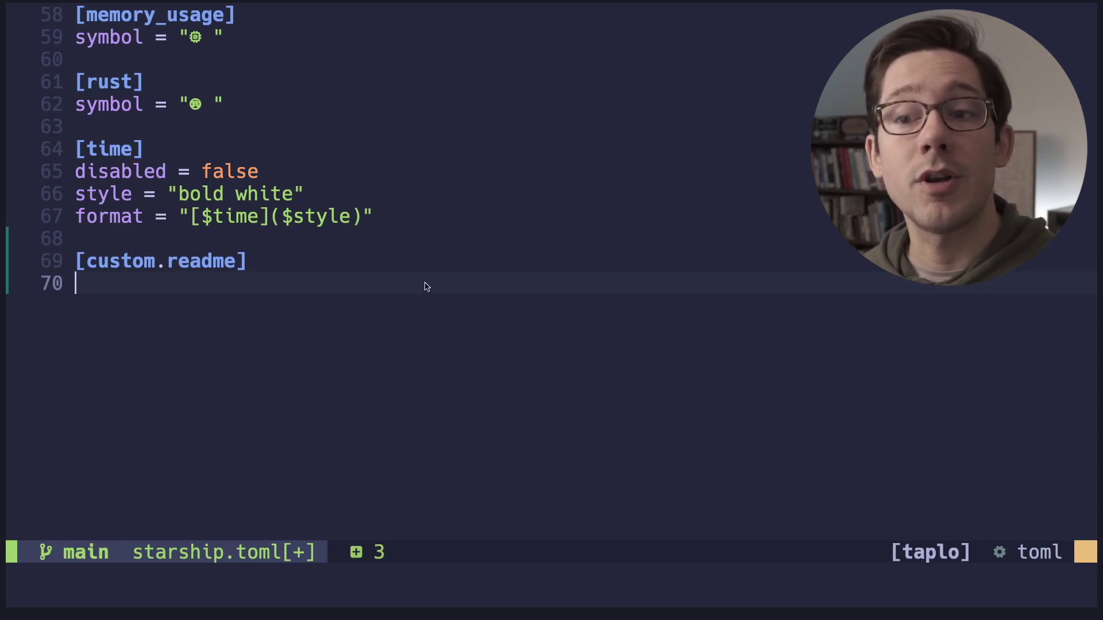
pyautogui.press('Escape')
pyautogui.press('k')
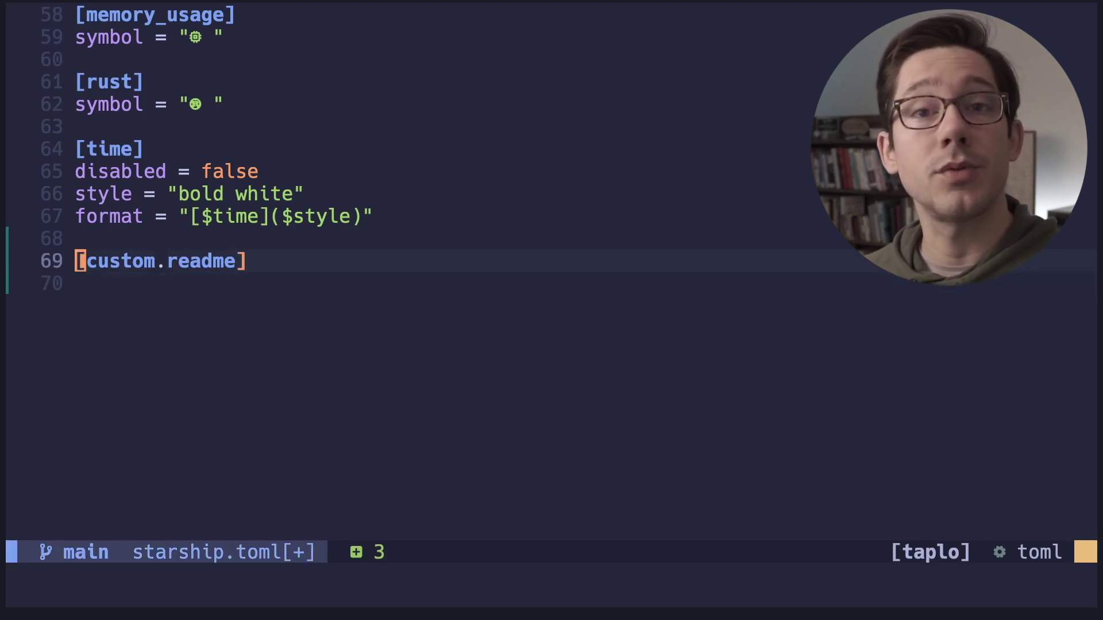
# - Add a detect_files line under it, replacing the .nvmrc entry with 'README.md'
pyautogui.write('jidetect_f')
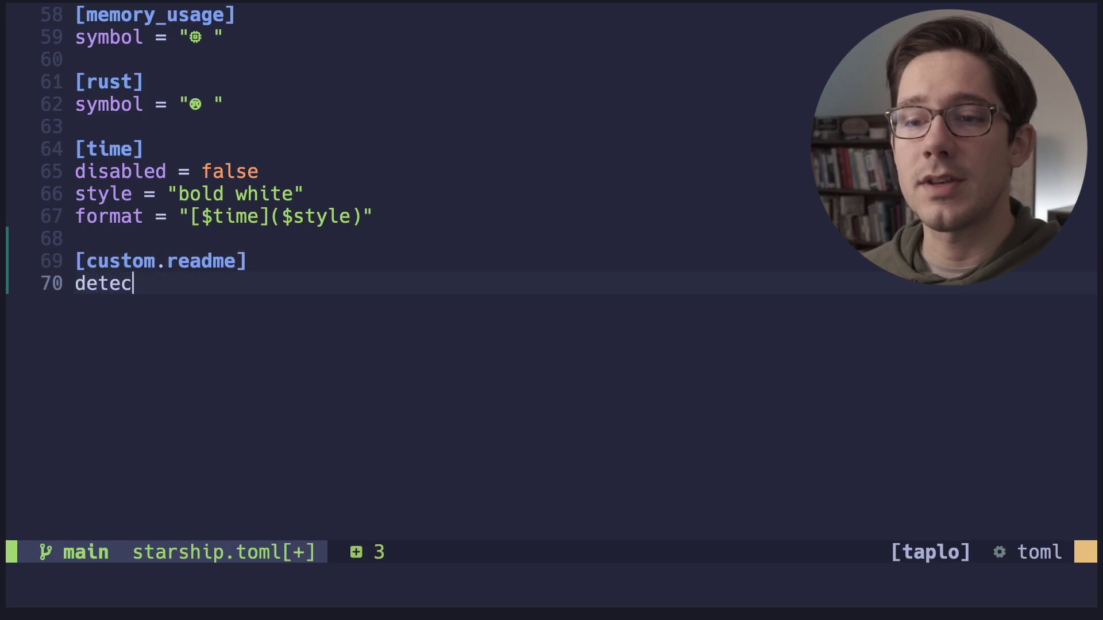
pyautogui.write('iles')
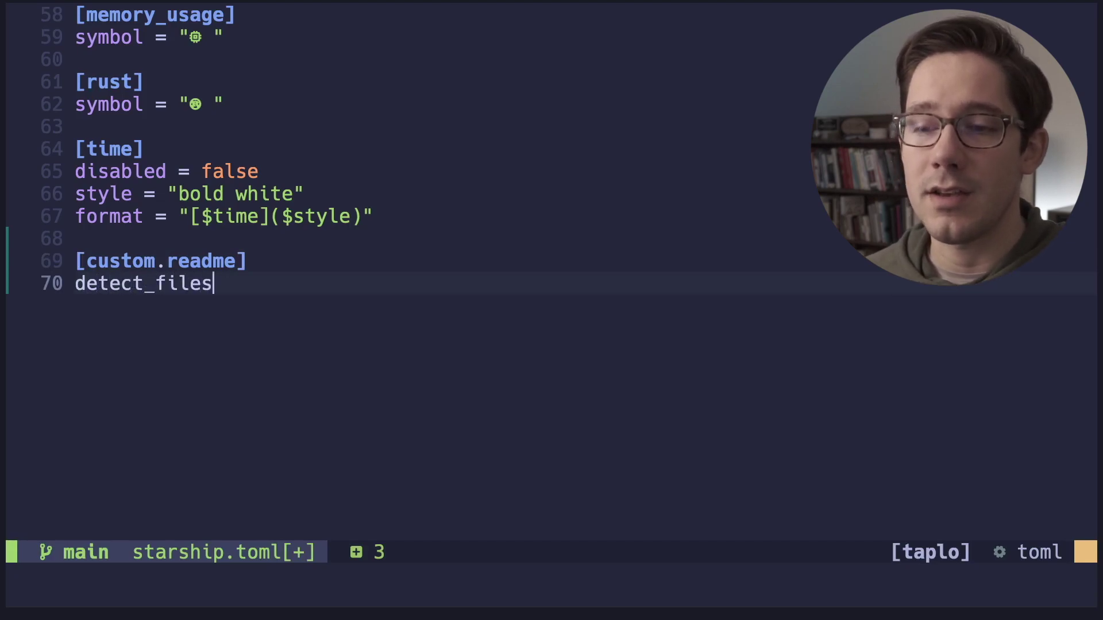
pyautogui.write(" = ['")
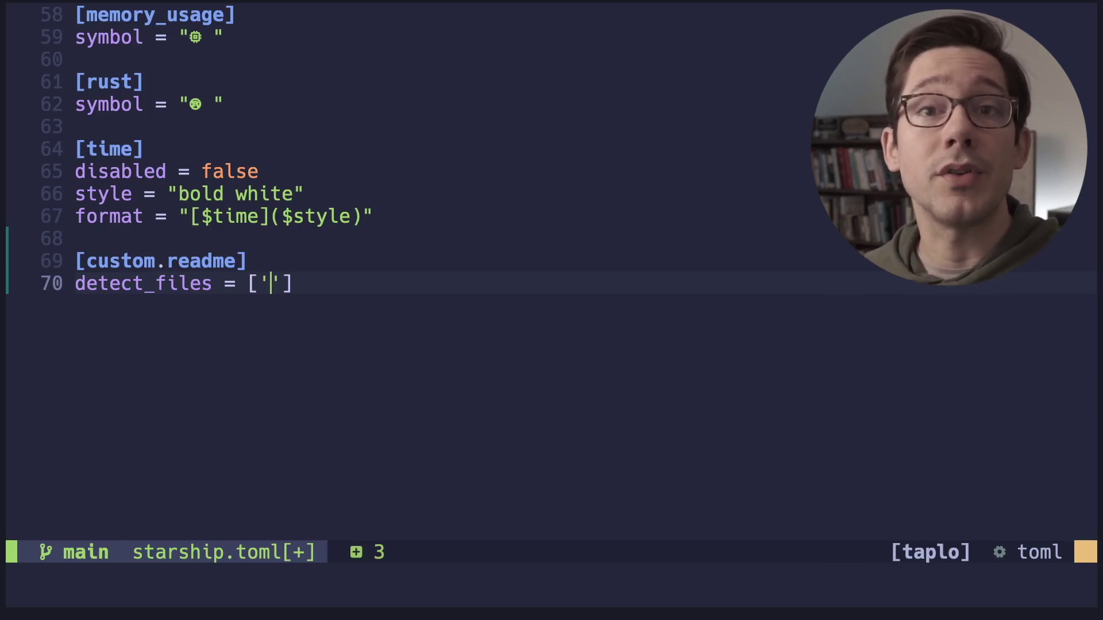
pyautogui.write('.nvmrc')
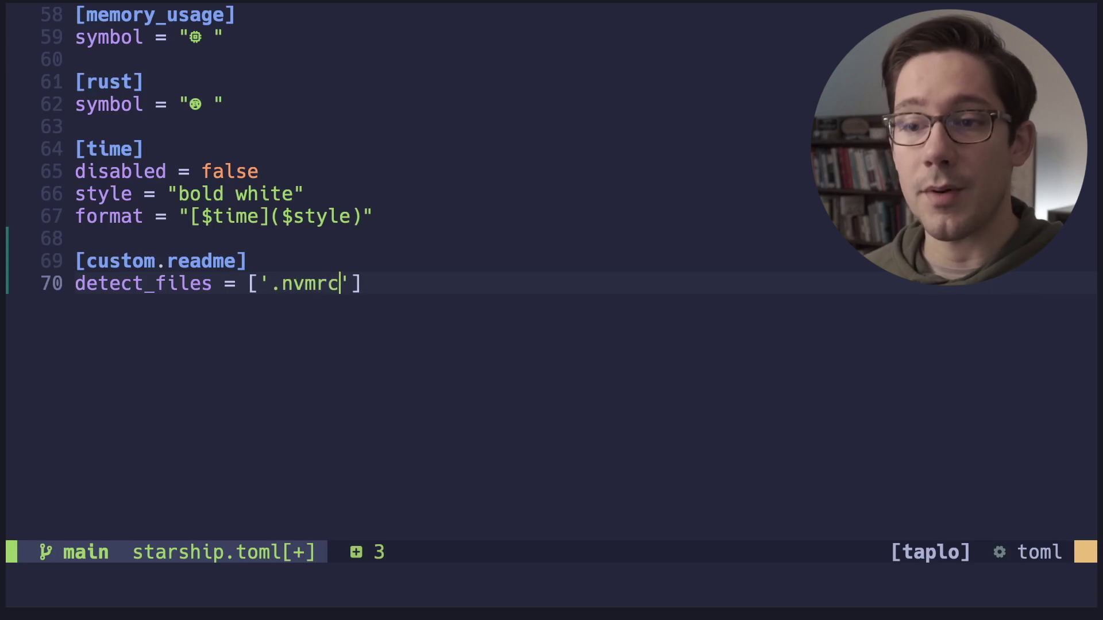
pyautogui.press('Escape')
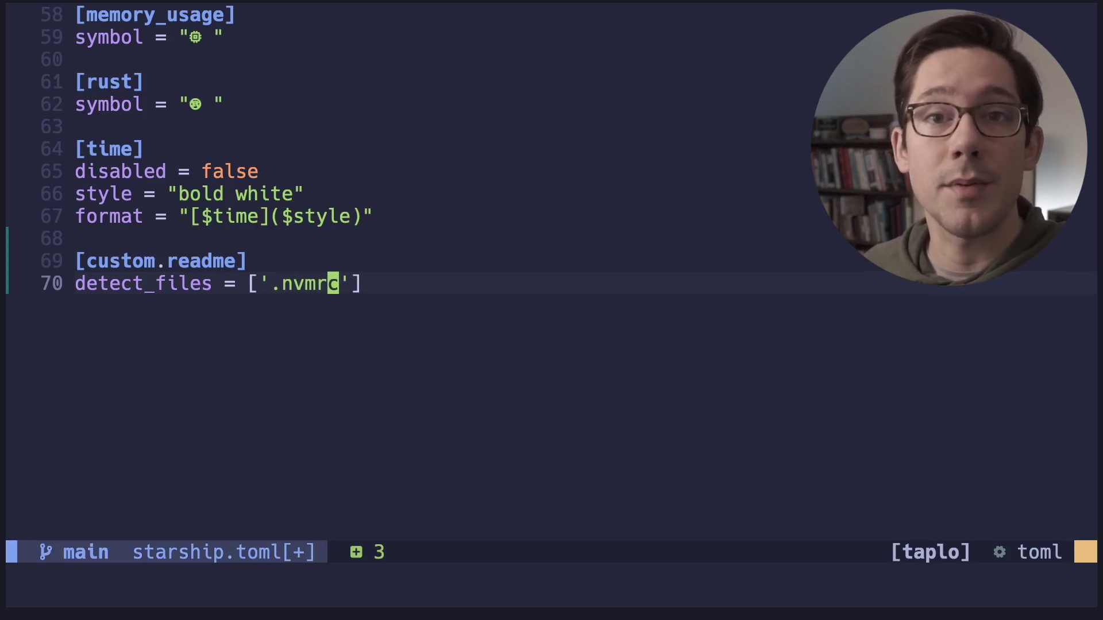
pyautogui.press('c')
pyautogui.press('i')
pyautogui.press("'")
pyautogui.write('README.md')
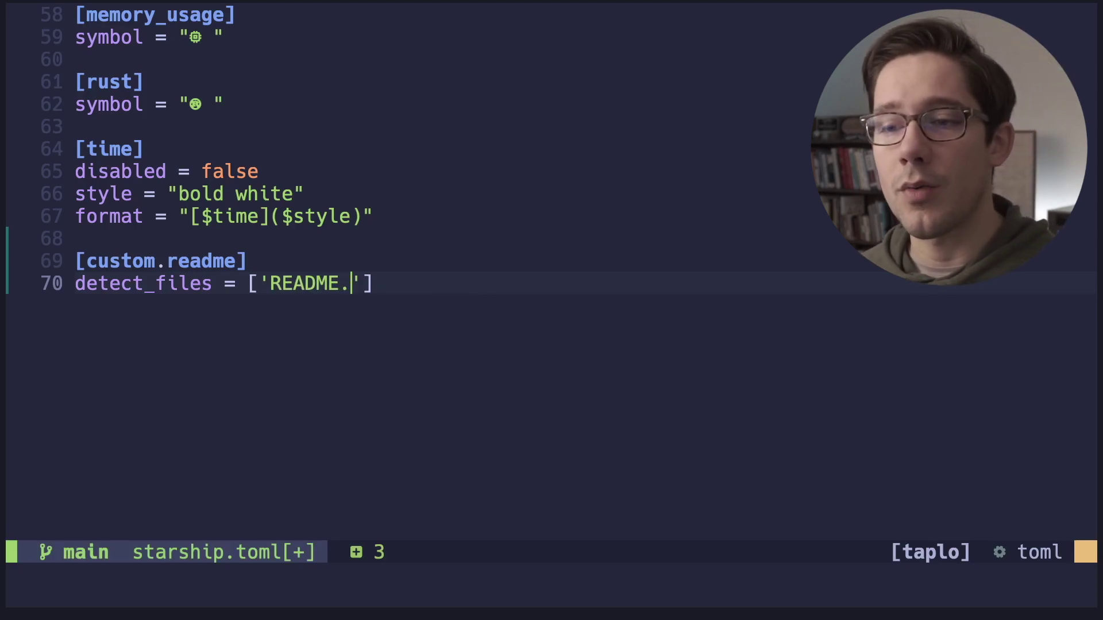
pyautogui.press('Escape')
# - Append 'README' to the detect_files list, then step through the undo history
pyautogui.write("a', 'README")
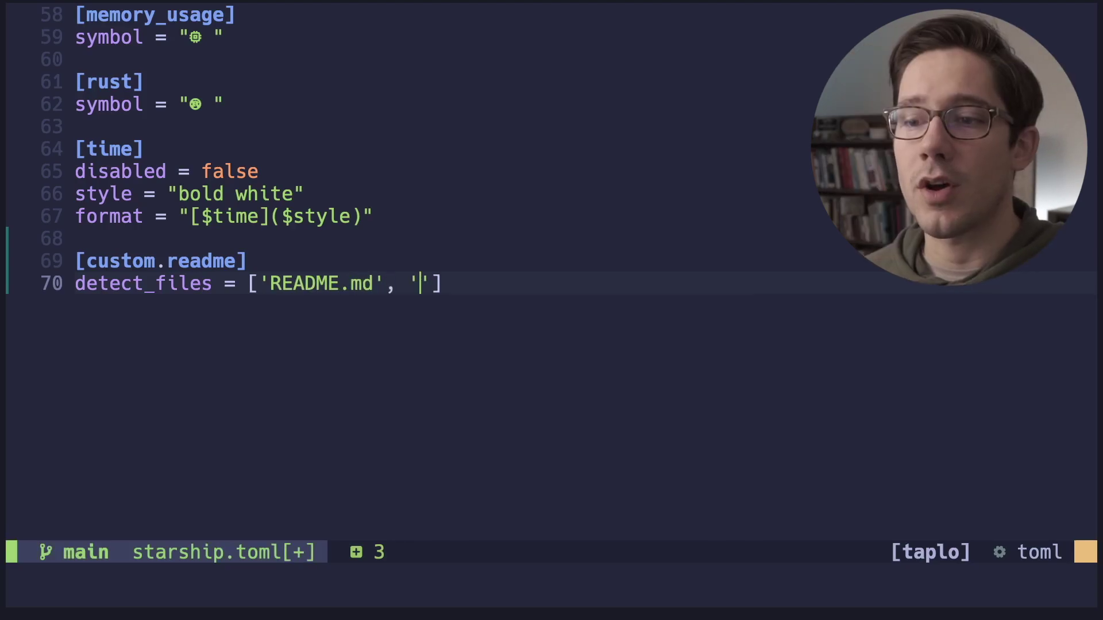
pyautogui.press('Escape')
pyautogui.press('k')
pyautogui.press('j')
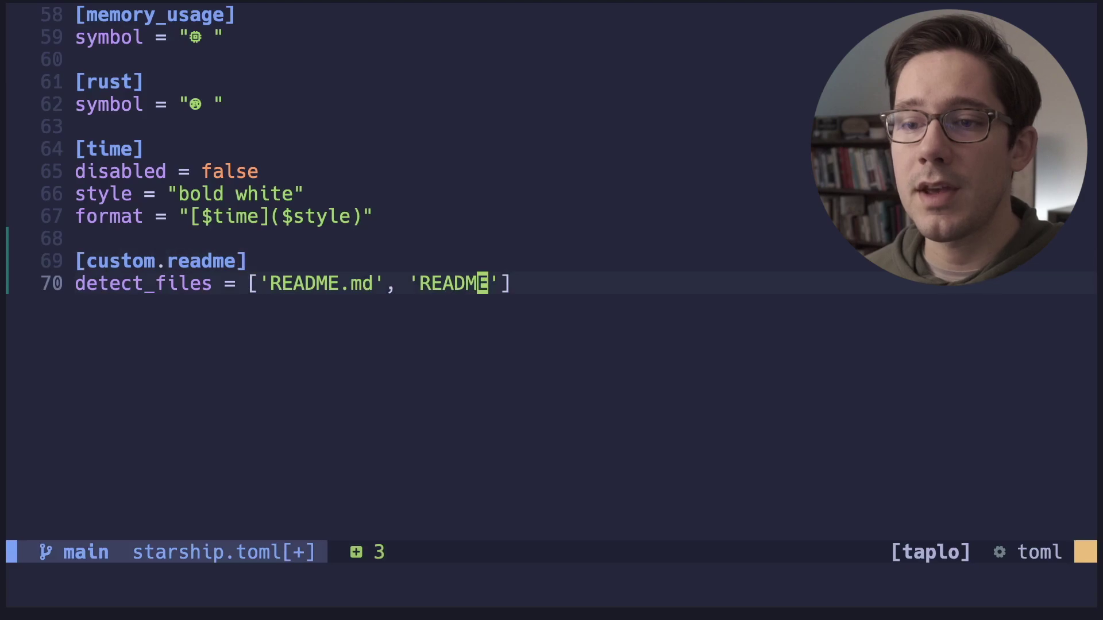
pyautogui.press('b')
pyautogui.press('b')
pyautogui.press('b')
pyautogui.press('2')
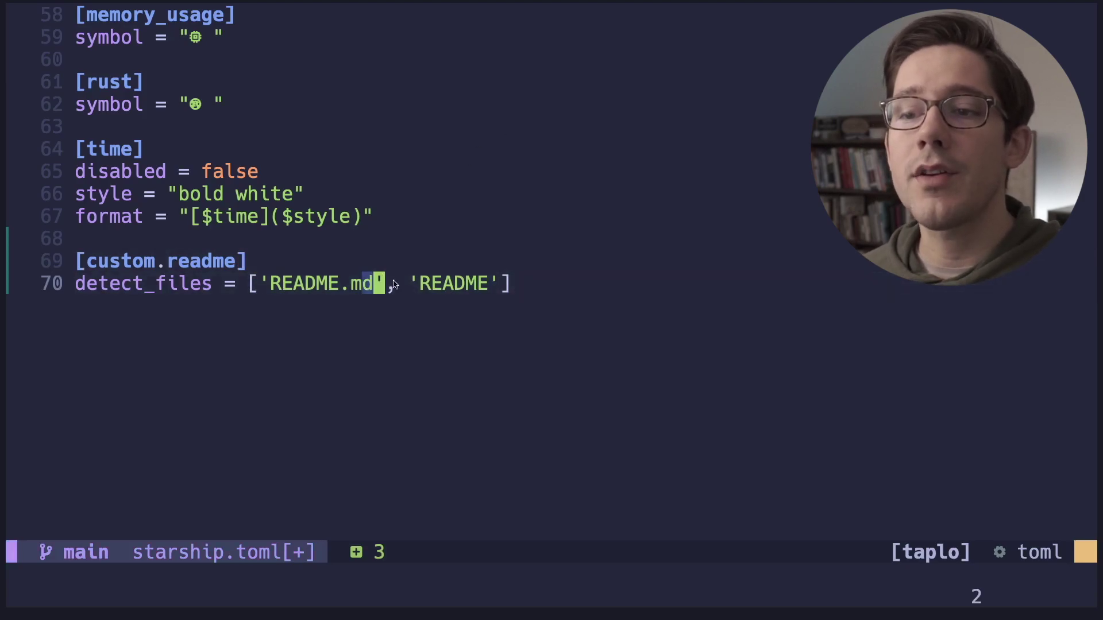
pyautogui.click(406, 286)
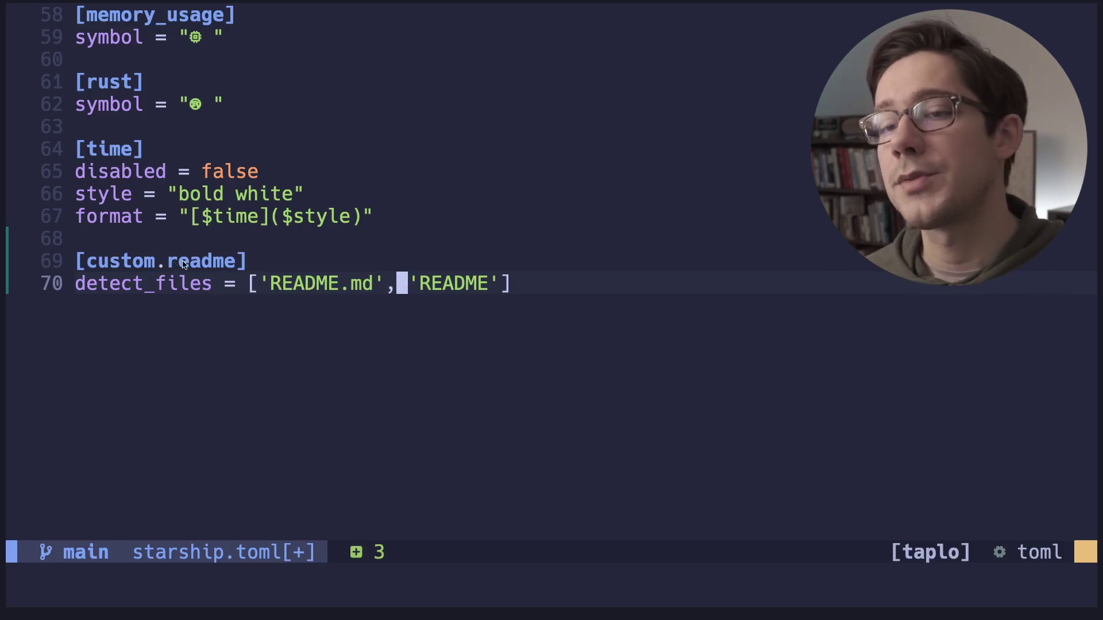
pyautogui.hotkey('ctrl', 'r')
pyautogui.press('y')
pyautogui.press('y')
pyautogui.press('p')
pyautogui.press('l')
pyautogui.press('l')
pyautogui.press('l')
pyautogui.press('l')
pyautogui.press('l')
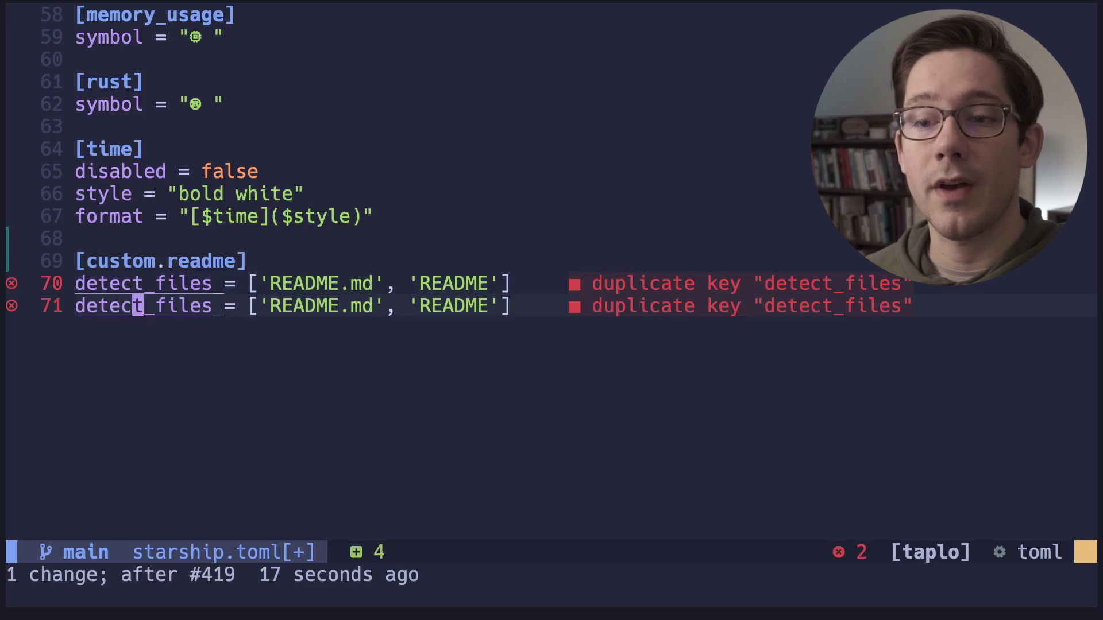
pyautogui.press('l')
pyautogui.press('l')
pyautogui.write('cefolders')
pyautogui.press('Escape')
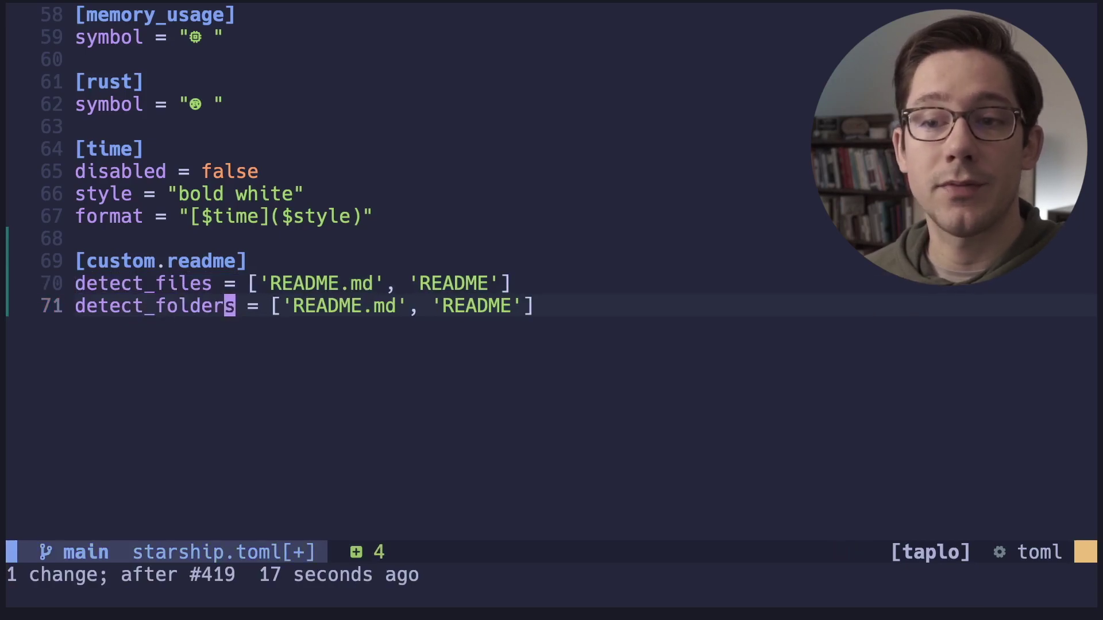
pyautogui.write("f[mi[c'src'")
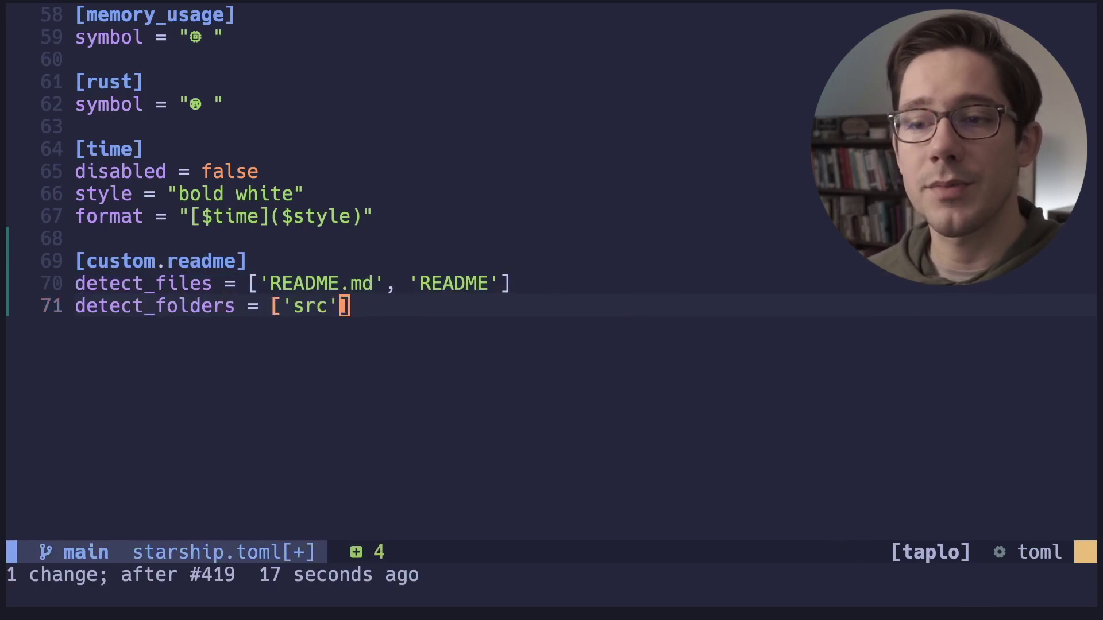
pyautogui.press('y')
pyautogui.press('y')
pyautogui.press('p')
pyautogui.press('l')
pyautogui.press('l')
pyautogui.press('l')
pyautogui.press('l')
pyautogui.press('l')
pyautogui.press('l')
pyautogui.press('l')
pyautogui.write("ceexte = ['src")
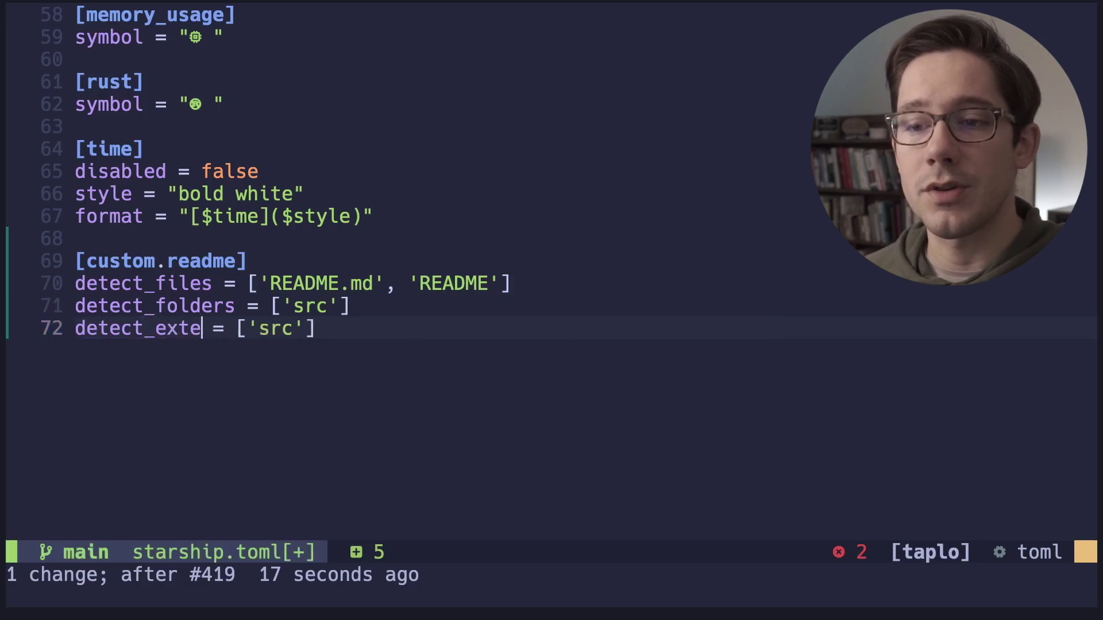
pyautogui.write('nsions')
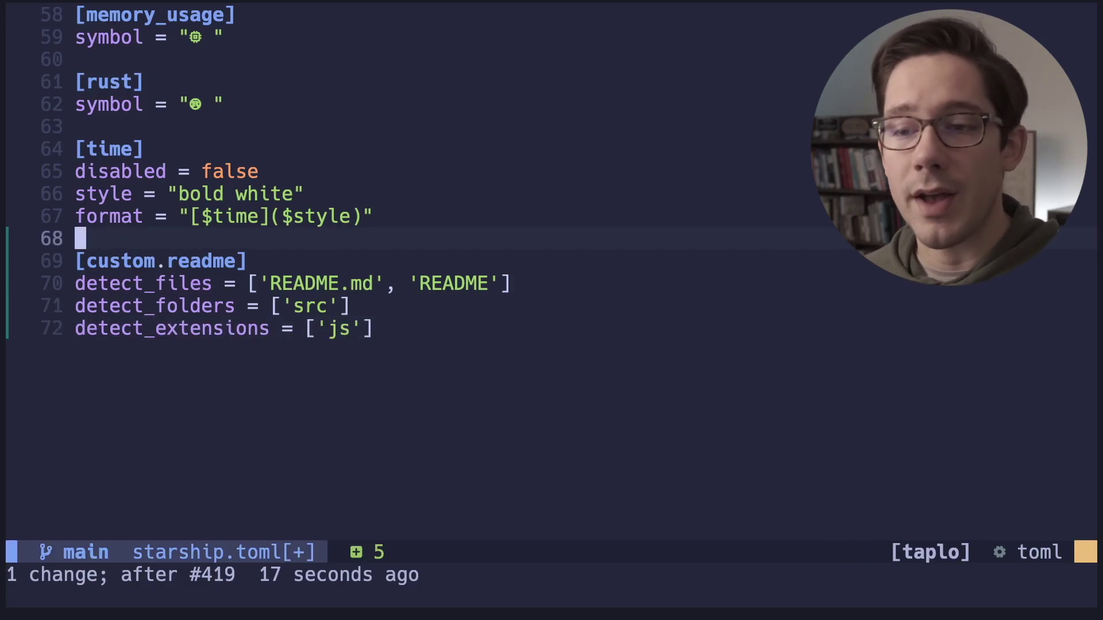
pyautogui.press('3')
pyautogui.press('j')
pyautogui.press('x')
pyautogui.press('v')
pyautogui.press('j')
pyautogui.press('2')
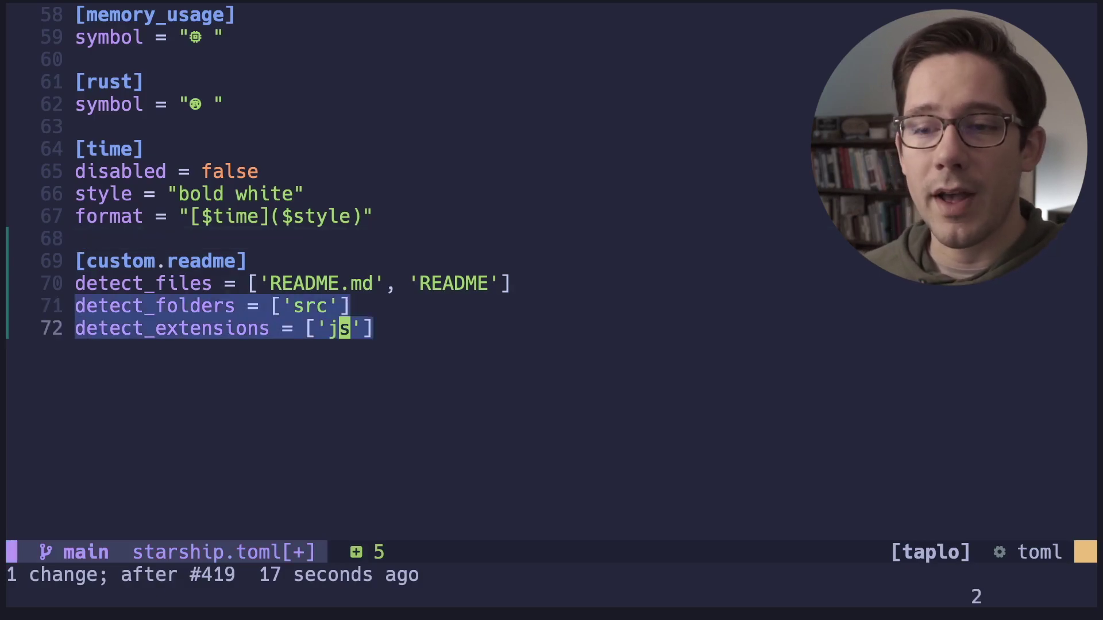
pyautogui.press('d')
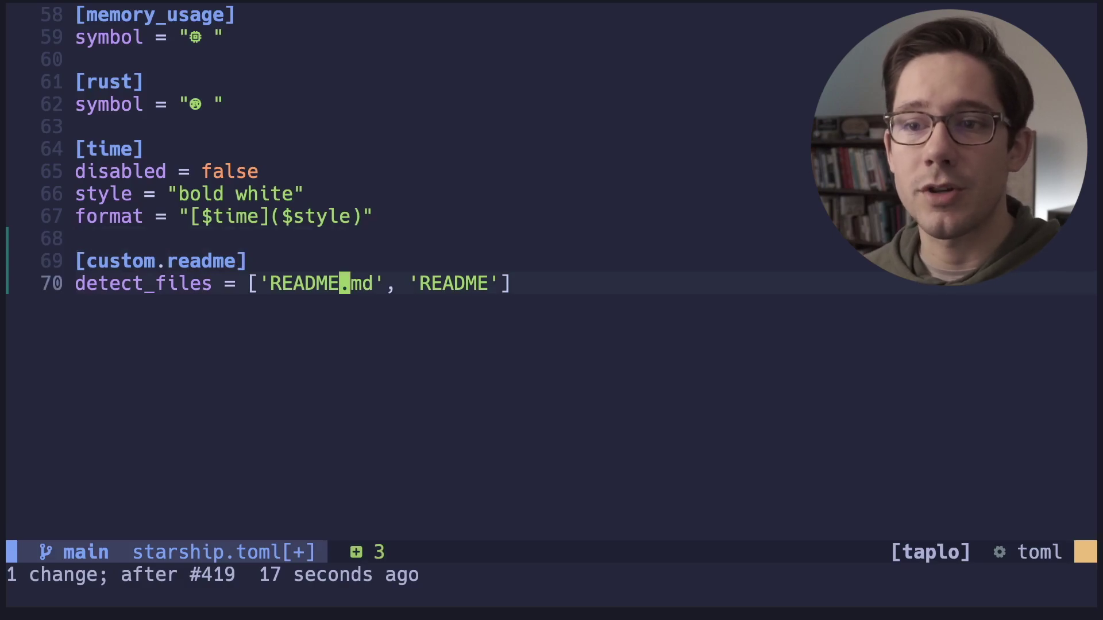
pyautogui.scroll(5, 1046, 505)
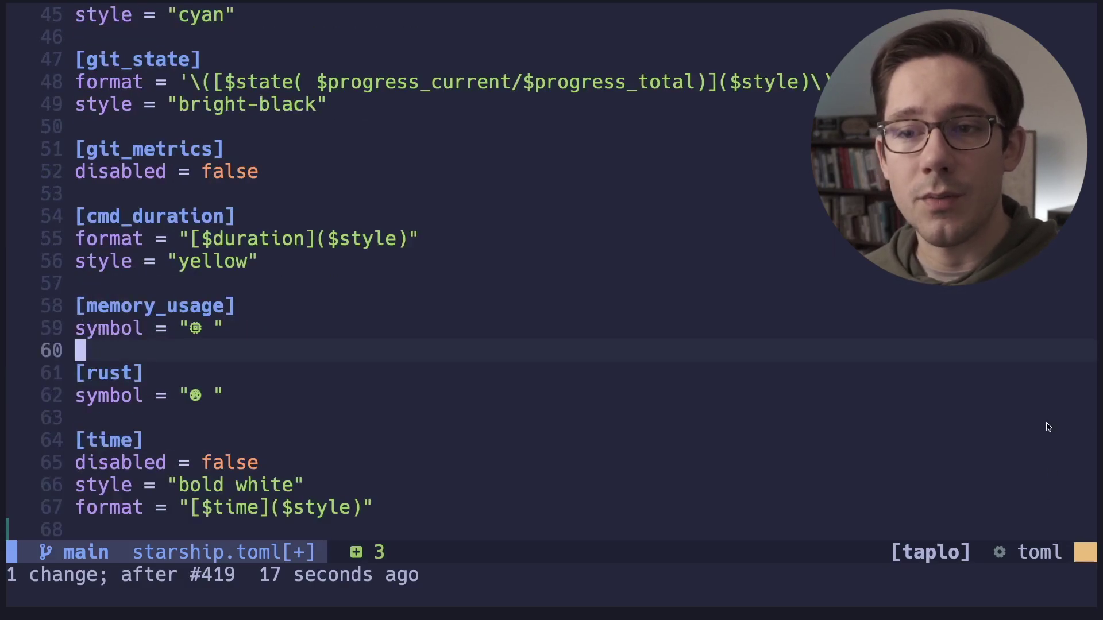
# - Copy the time section's style and format lines into [custom.readme] below detect_files
pyautogui.scroll(-6, 1046, 426)
pyautogui.click(128, 78)
pyautogui.scroll(2, 128, 79)
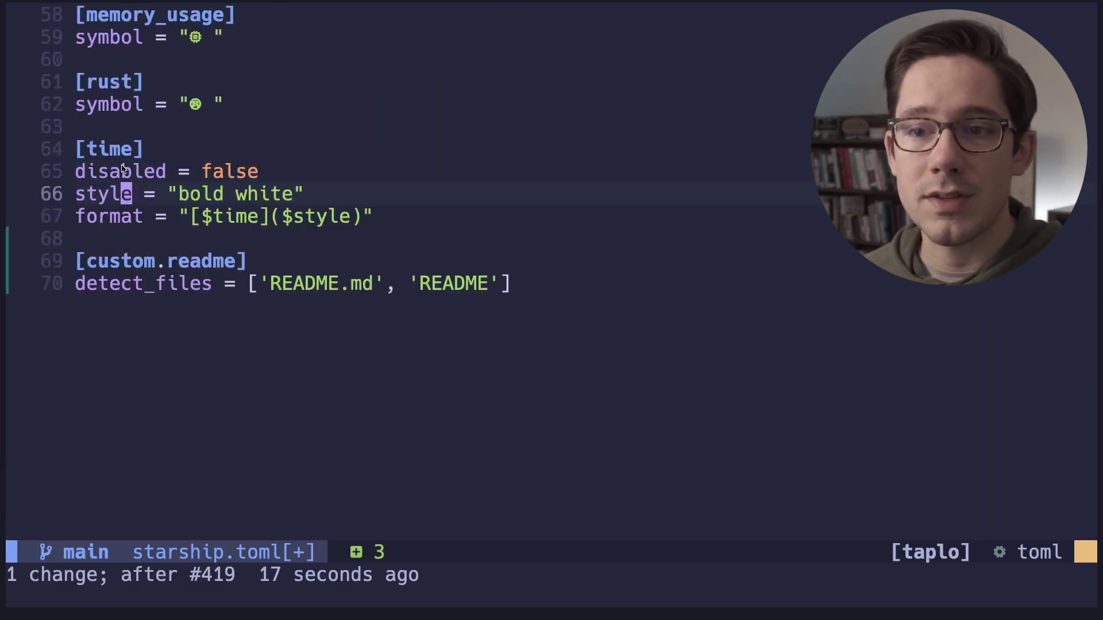
pyautogui.click(115, 216)
pyautogui.press('k')
pyautogui.press('x')
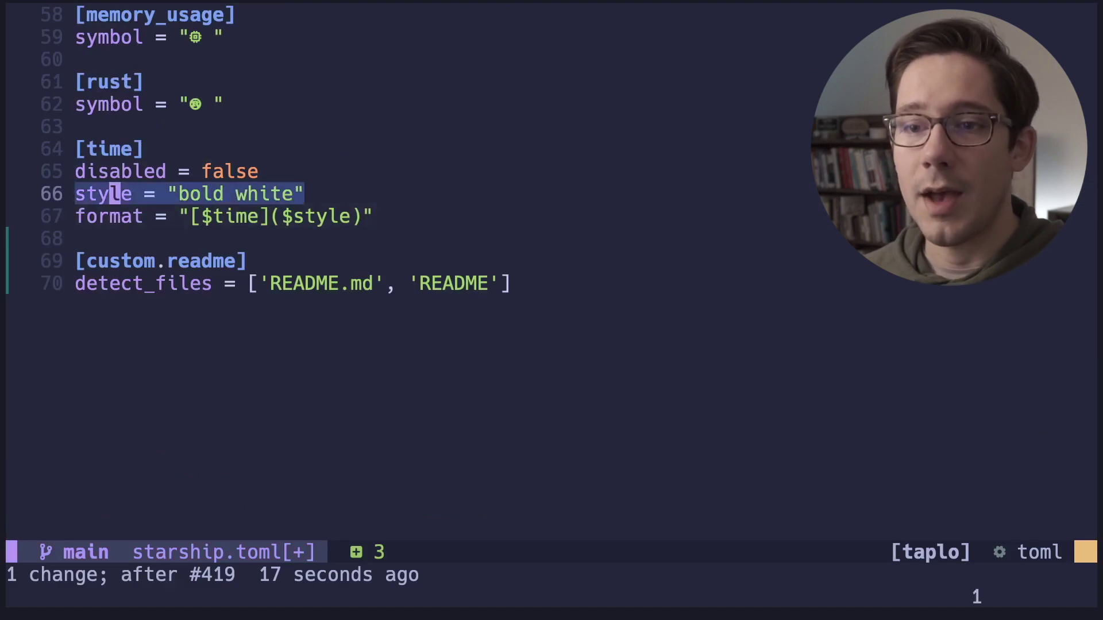
pyautogui.press('x')
pyautogui.press('y')
pyautogui.press('j')
pyautogui.press('j')
pyautogui.press('j')
pyautogui.press('j')
pyautogui.press('p')
pyautogui.press('j')
pyautogui.press('l')
pyautogui.press('l')
pyautogui.press('l')
pyautogui.press('l')
pyautogui.press('l')
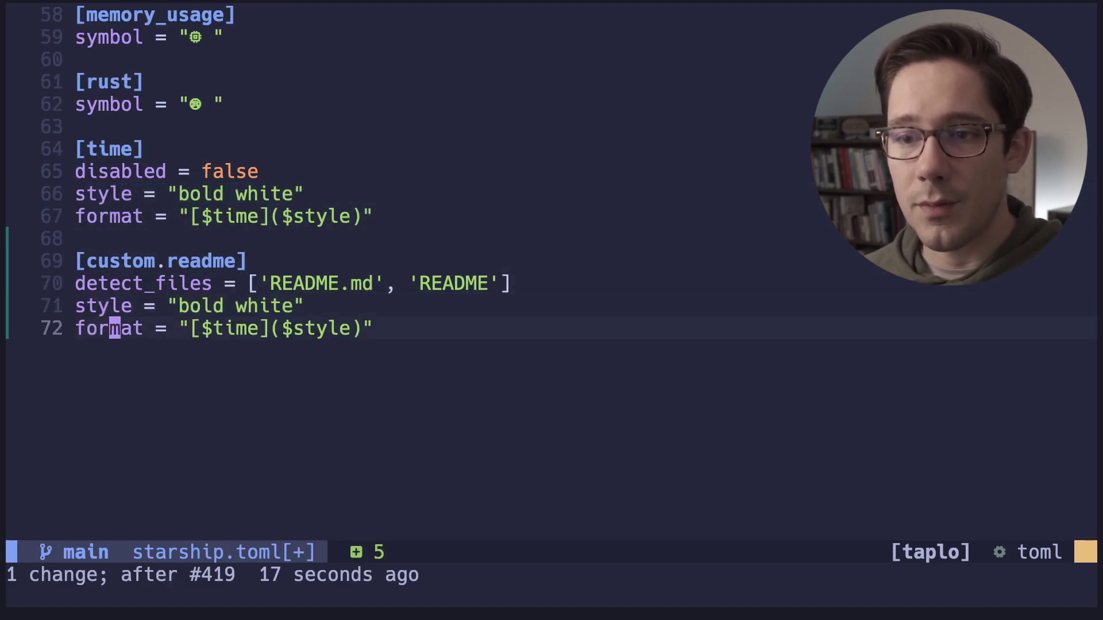
# - Change the pasted style from "bold white" to "red"
pyautogui.press('k')
pyautogui.press('l')
pyautogui.press('l')
pyautogui.press('l')
pyautogui.press('l')
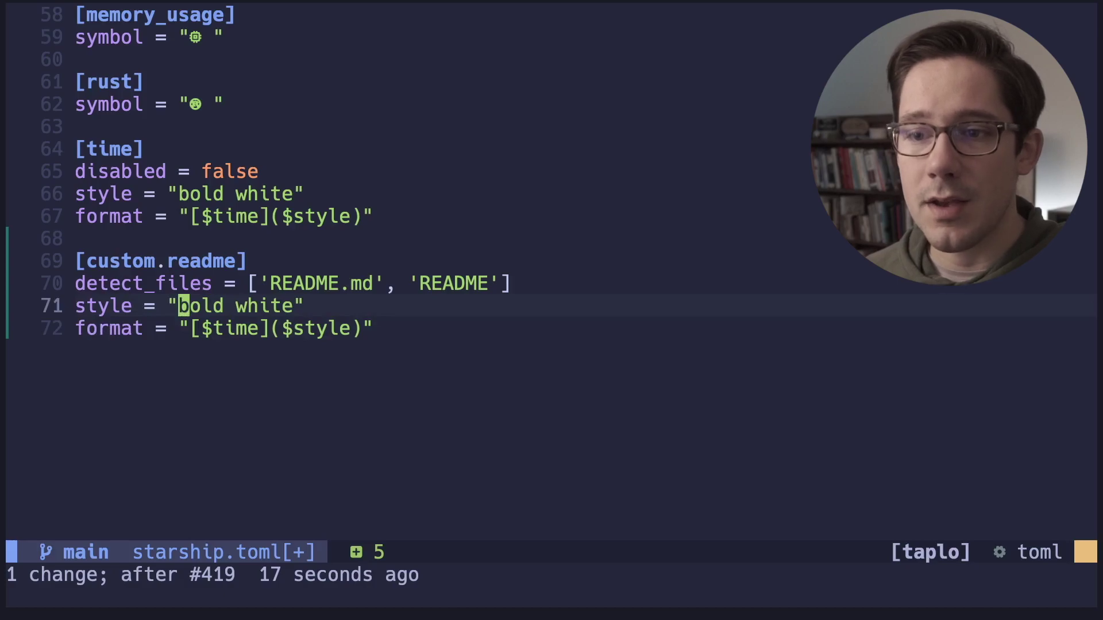
pyautogui.press('l')
pyautogui.press('l')
pyautogui.press('w')
pyautogui.press('c')
pyautogui.press('i')
pyautogui.press('"')
pyautogui.write('red')
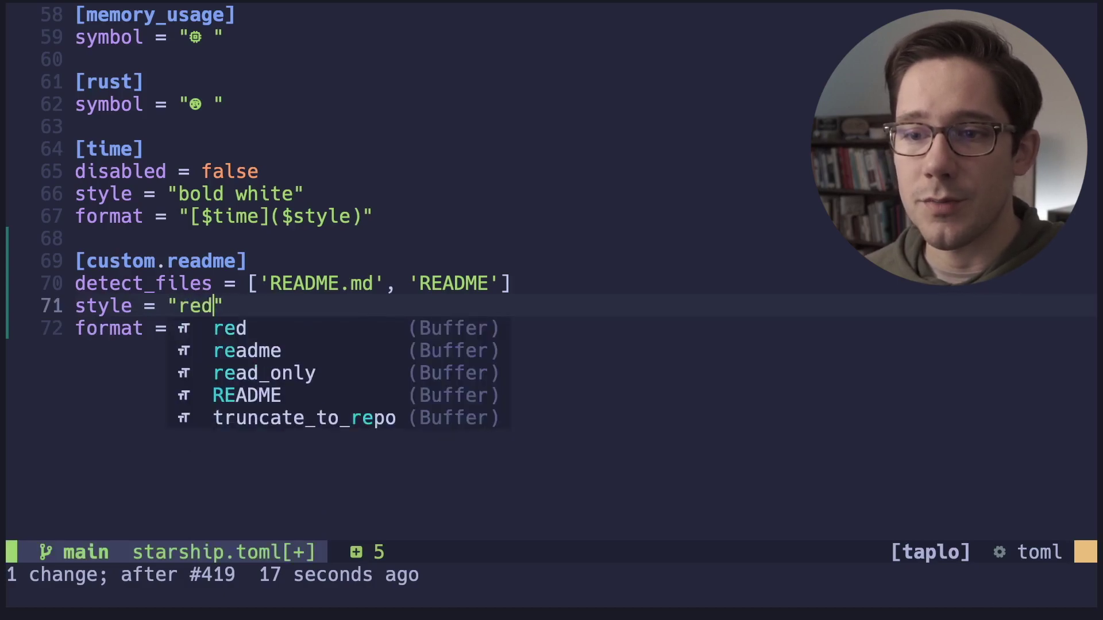
pyautogui.press('Escape')
# - Change the format on line 72 from $time to $symbol
pyautogui.click(276, 328)
pyautogui.press('h')
pyautogui.press('l')
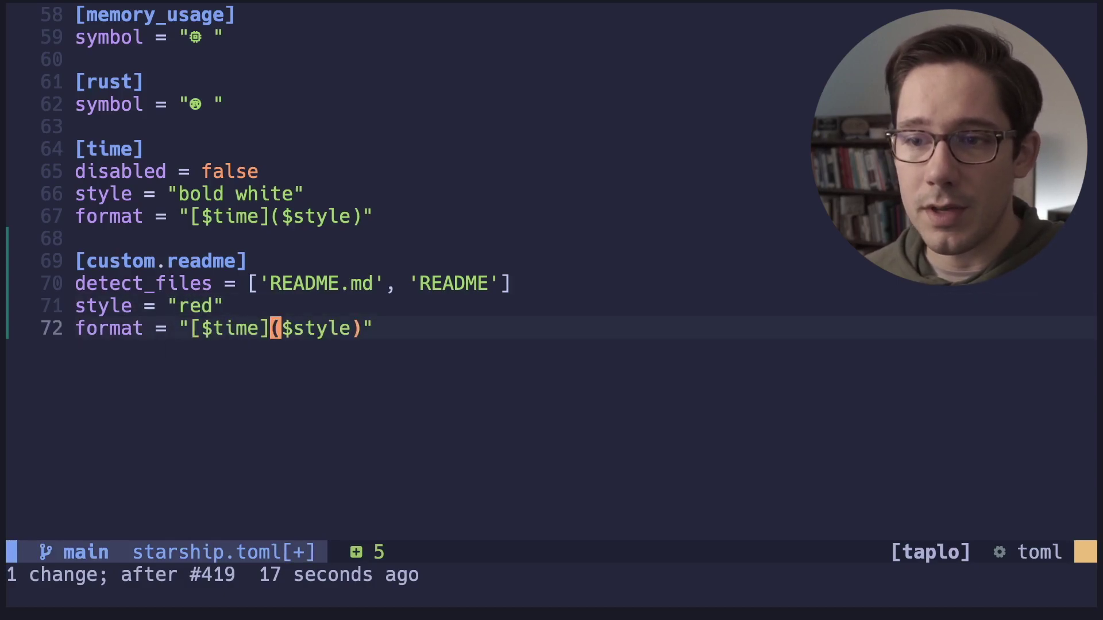
pyautogui.press('h')
pyautogui.press('h')
pyautogui.press('h')
pyautogui.press('h')
pyautogui.press('h')
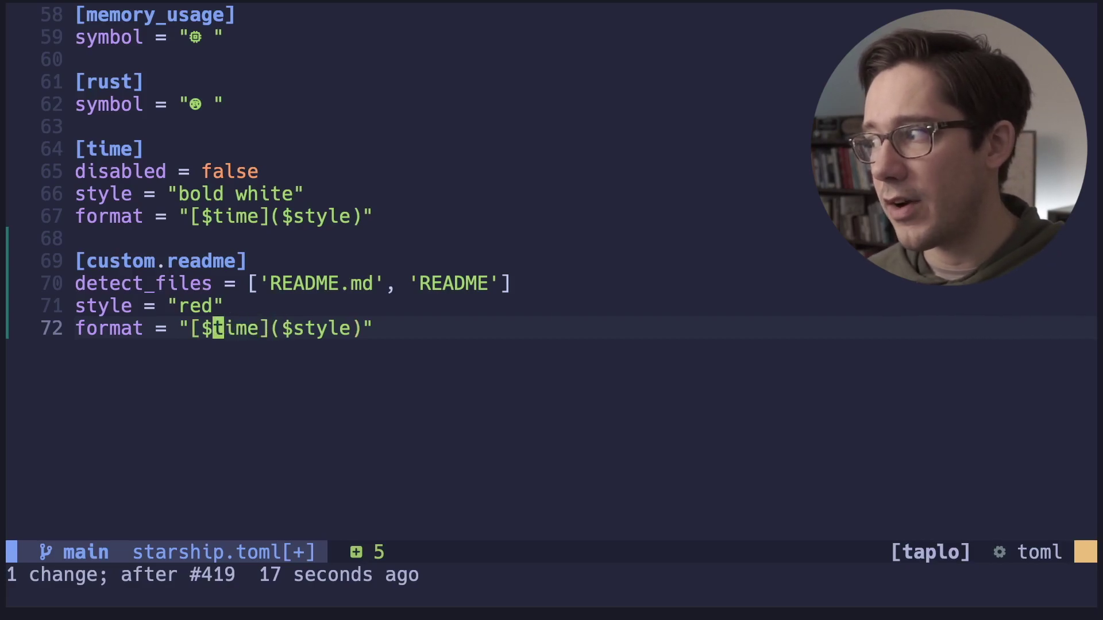
pyautogui.write('c')
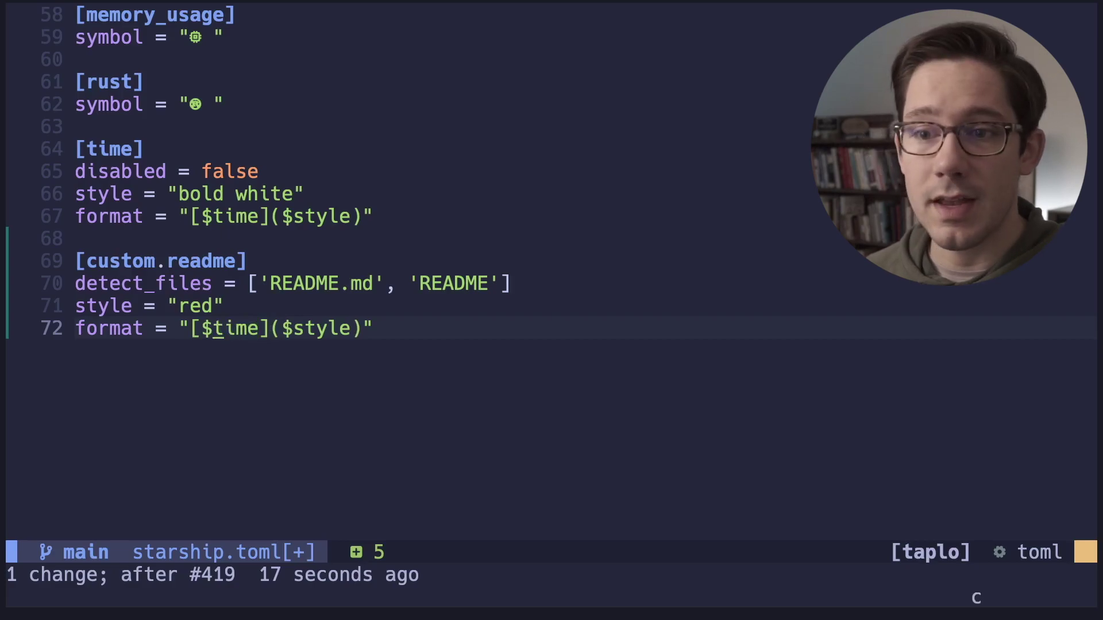
pyautogui.write('wsymbol')
pyautogui.press('Escape')
# - Add symbol = "R" above the format line and save the file
pyautogui.hotkey('shift', 'o')
pyautogui.write('sy')
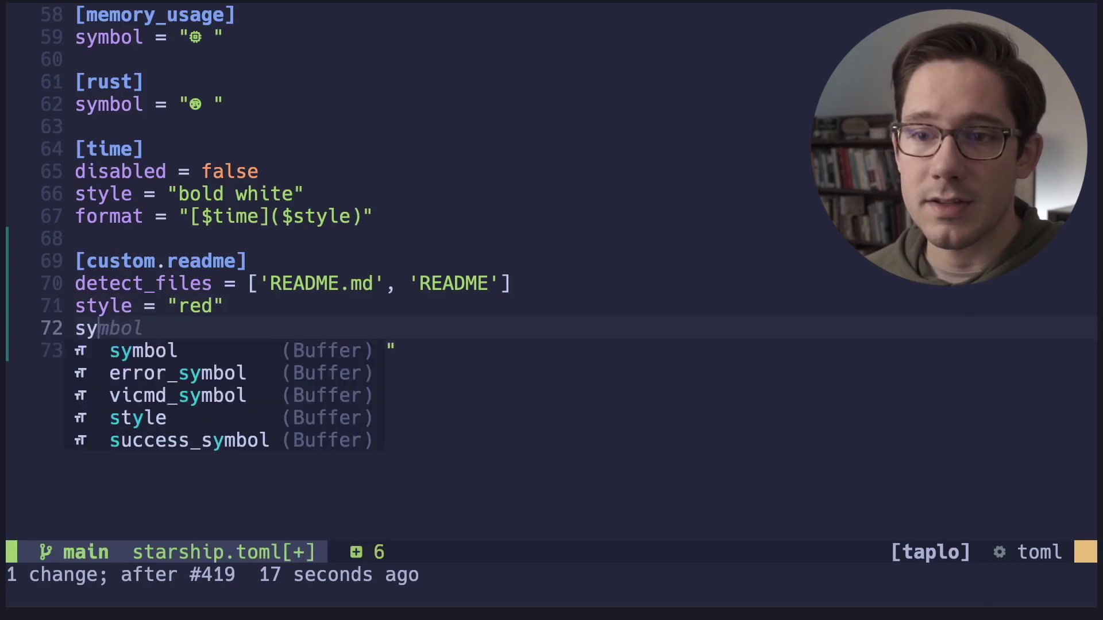
pyautogui.write('mbol = "R')
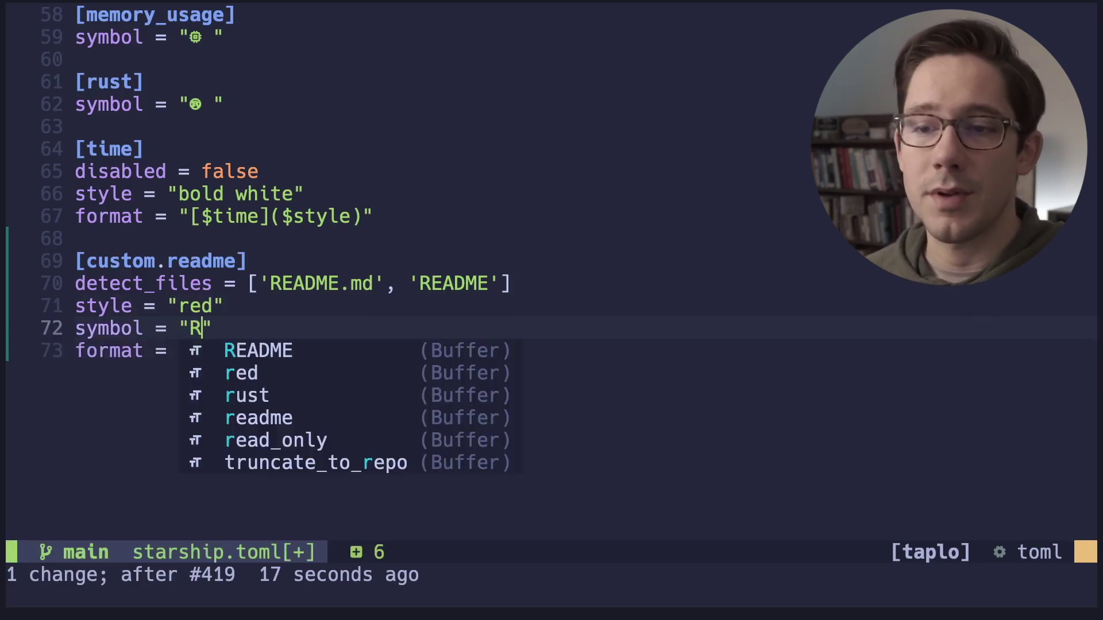
pyautogui.press('Escape')
pyautogui.write(':w')
pyautogui.press('Return')
# - Insert ${custom.readme} before $cmd_duration on line 11 of the main prompt format
pyautogui.press('k')
pyautogui.press('k')
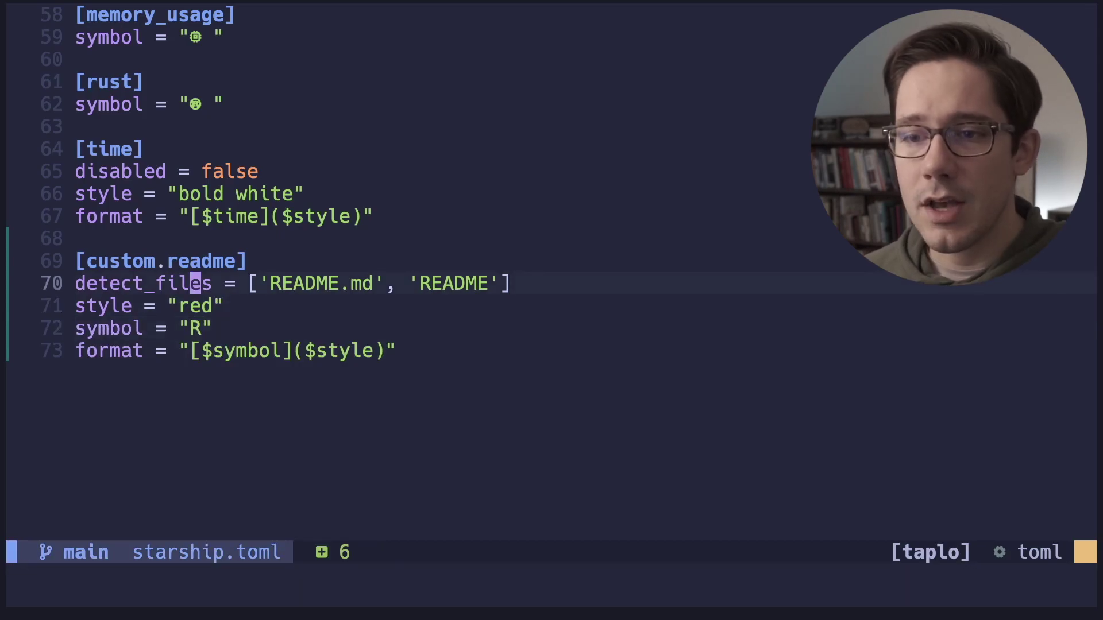
pyautogui.press('j')
pyautogui.press('j')
pyautogui.press('k')
pyautogui.press('k')
pyautogui.press('k')
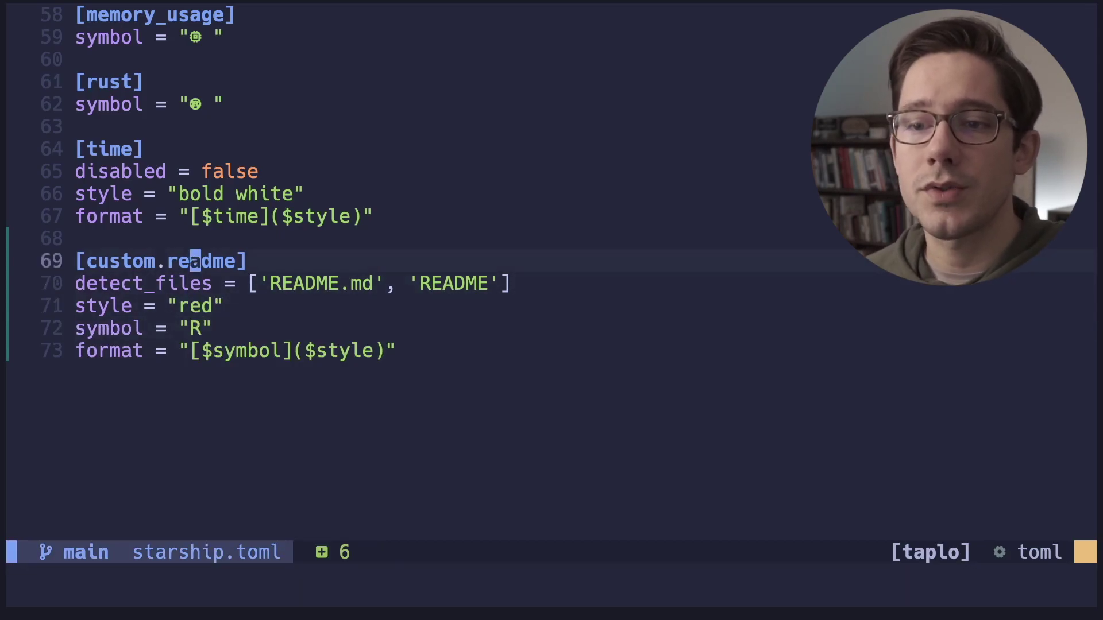
pyautogui.press('g')
pyautogui.press('g')
pyautogui.press('j')
pyautogui.press('j')
pyautogui.press('j')
pyautogui.press('j')
pyautogui.press('j')
pyautogui.press('j')
pyautogui.press('j')
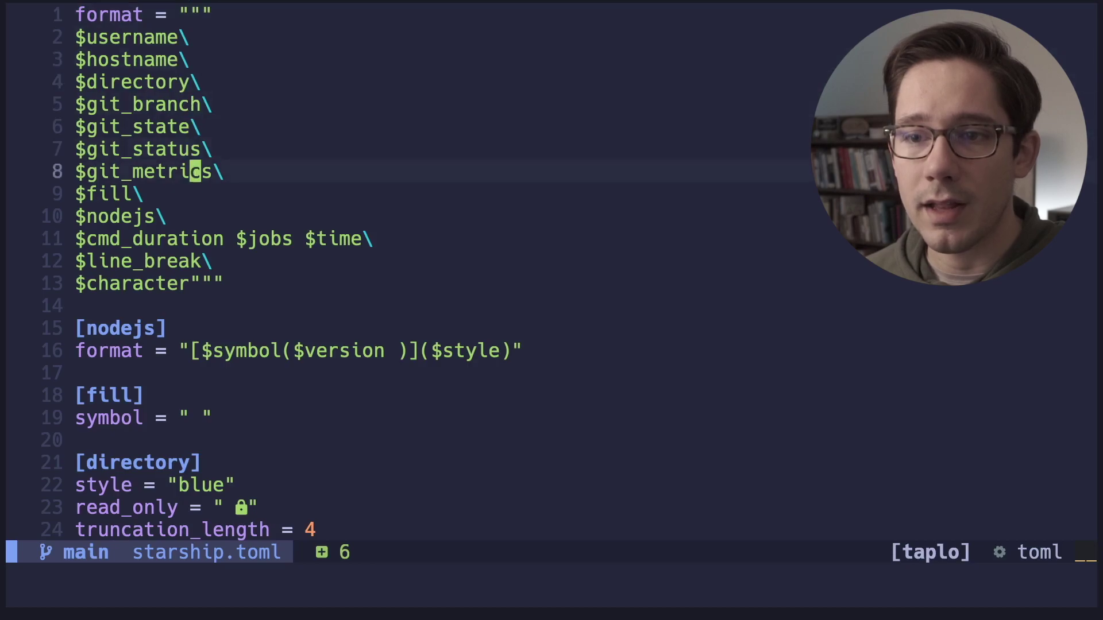
pyautogui.press('j')
pyautogui.press('j')
pyautogui.press('j')
pyautogui.press('-')
pyautogui.write('ji$')
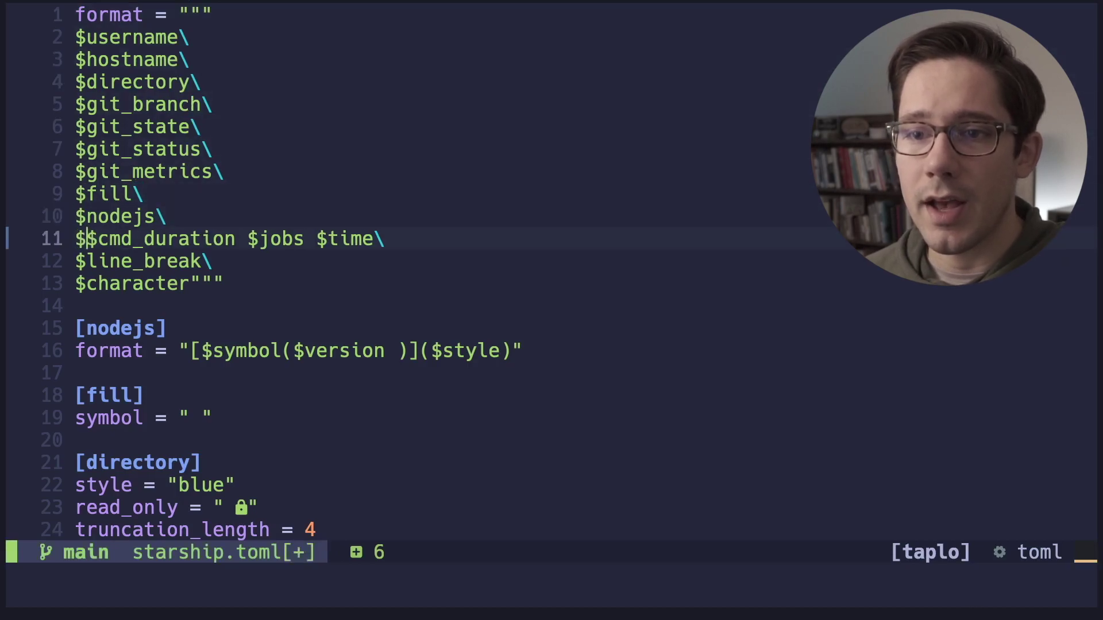
pyautogui.write('{custom.readme')
pyautogui.press('Escape')
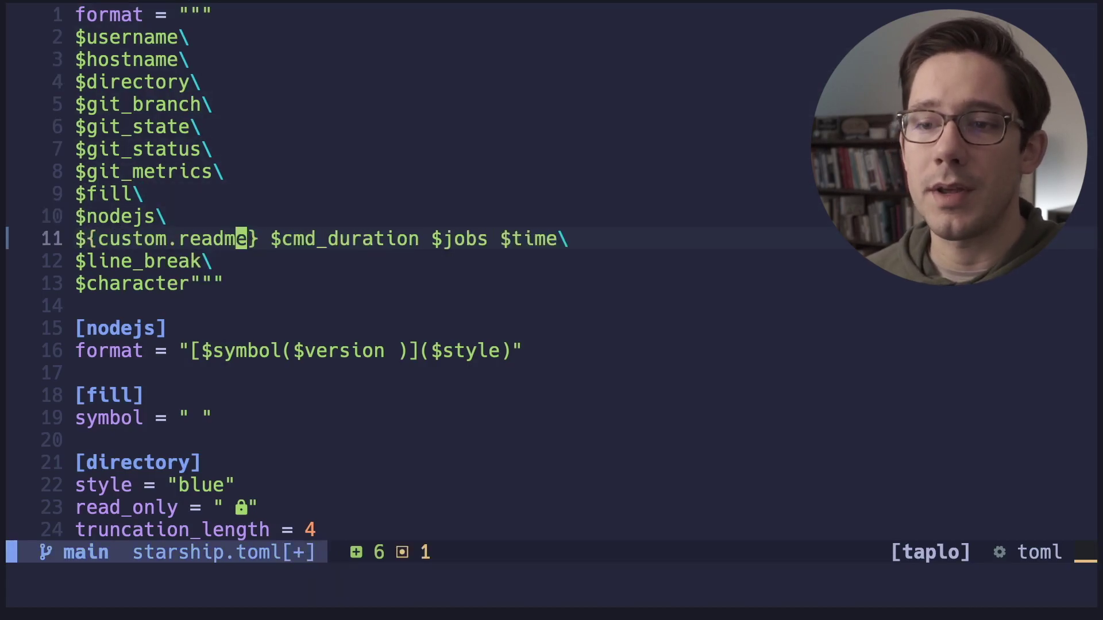
# - Check the braces of the new entry, save starship.toml and suspend Neovim
pyautogui.press('0')
pyautogui.press('l')
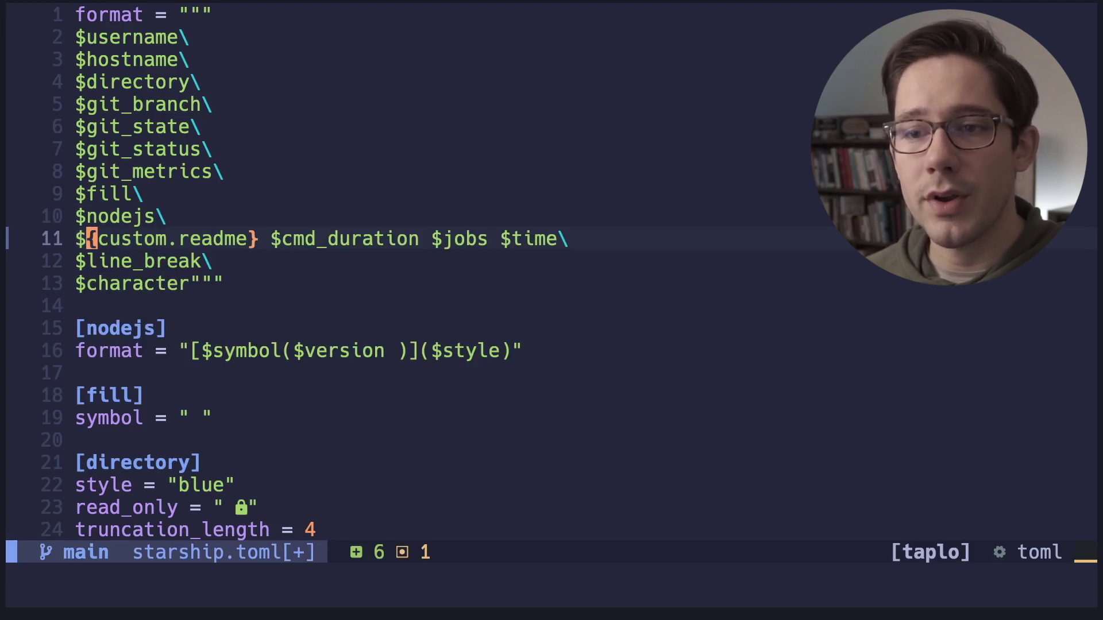
pyautogui.press('l')
pyautogui.press('l')
pyautogui.press('l')
pyautogui.press('l')
pyautogui.press('l')
pyautogui.press('l')
pyautogui.press('l')
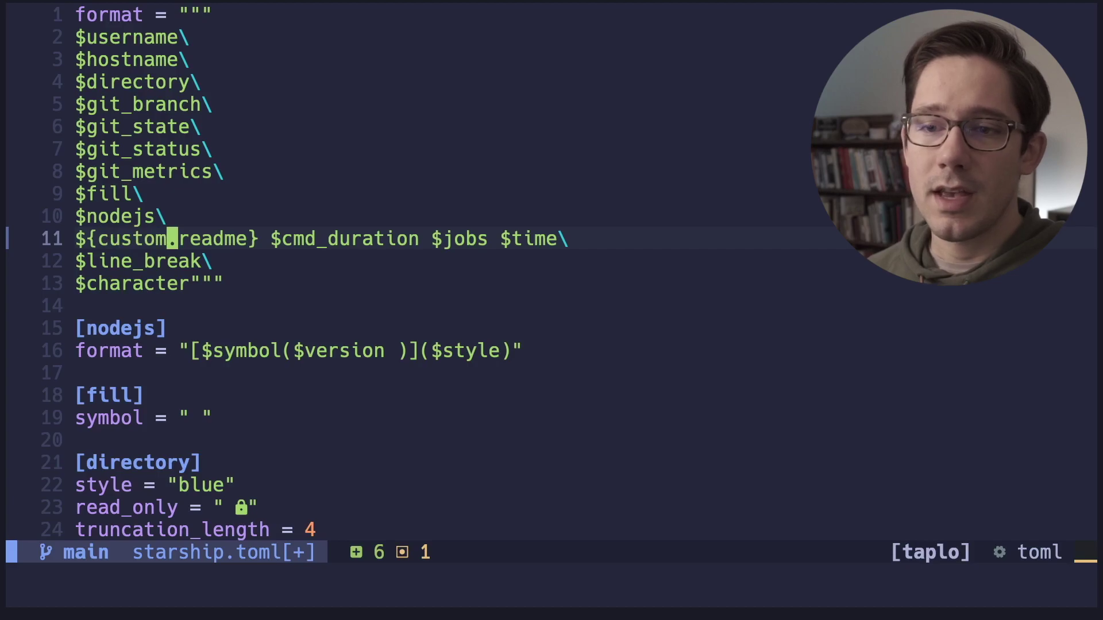
pyautogui.write('i}')
pyautogui.press('BackSpace')
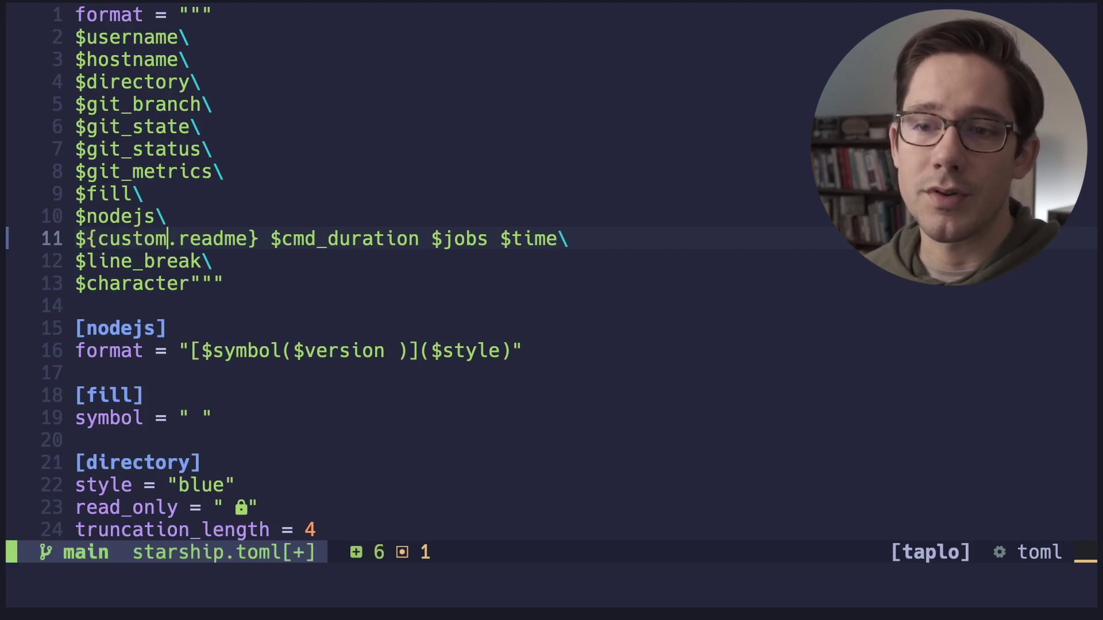
pyautogui.press('Escape')
pyautogui.press('k')
pyautogui.press('j')
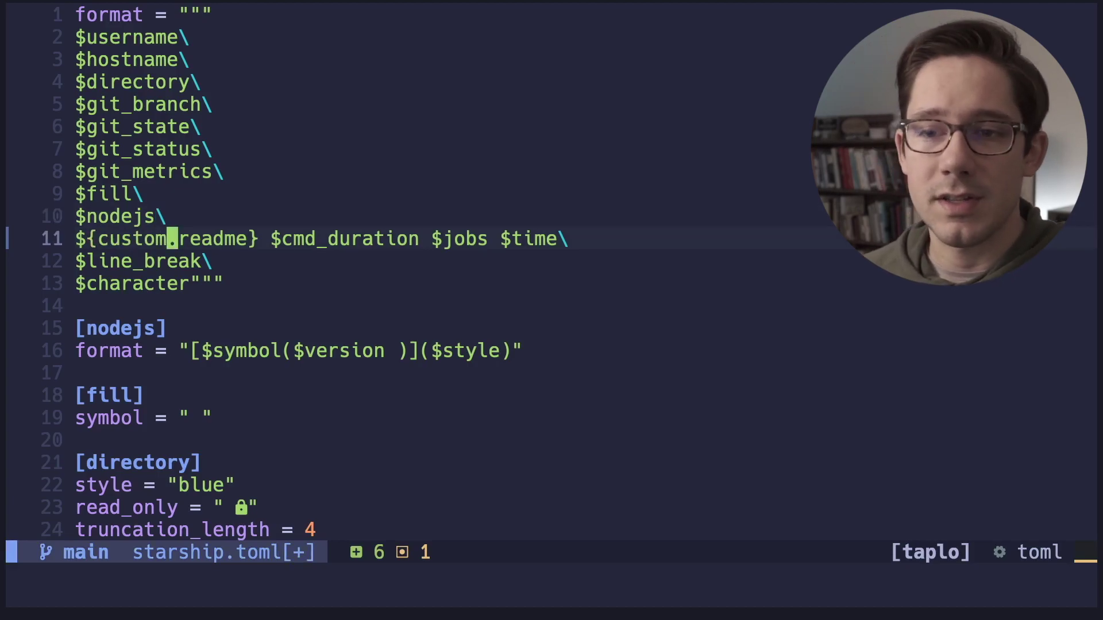
pyautogui.write(':w')
pyautogui.press('Return')
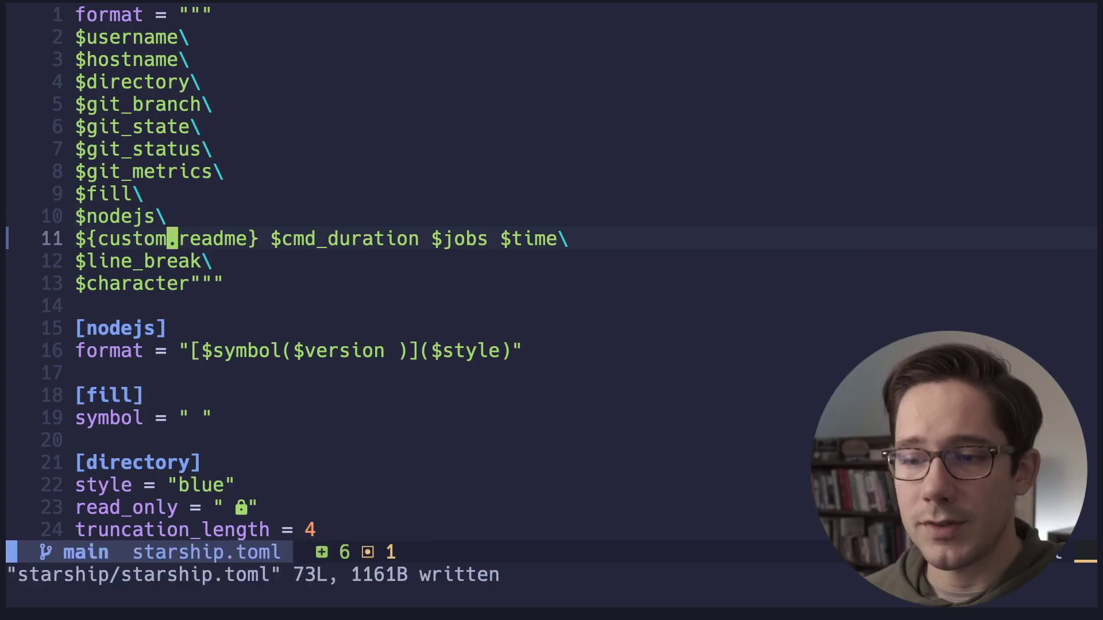
pyautogui.hotkey('ctrl', 'z')
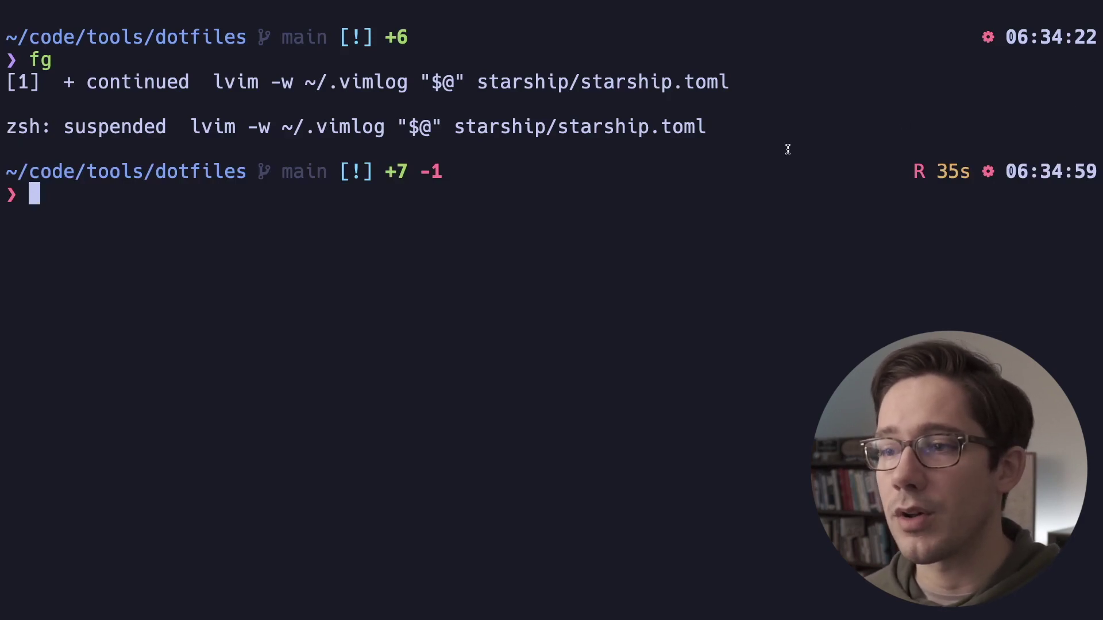
# - Highlight the R marker in the shell prompt to inspect it
pyautogui.moveTo(892, 172); pyautogui.dragTo(967, 172)
pyautogui.click(946, 187)
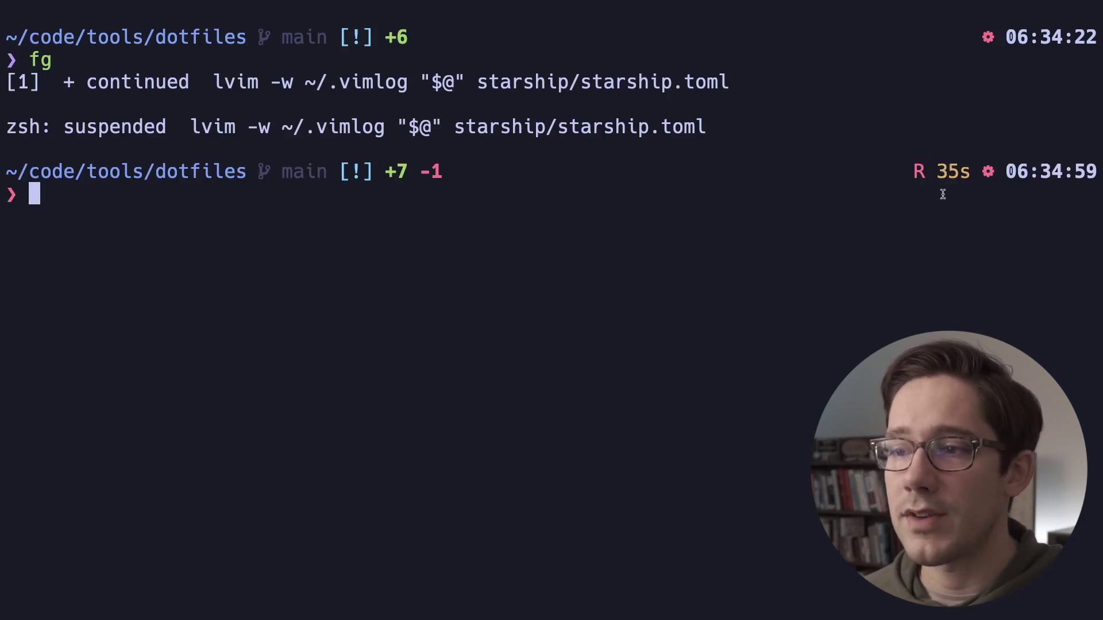
pyautogui.moveTo(913, 173); pyautogui.dragTo(938, 175)
pyautogui.click(936, 221)
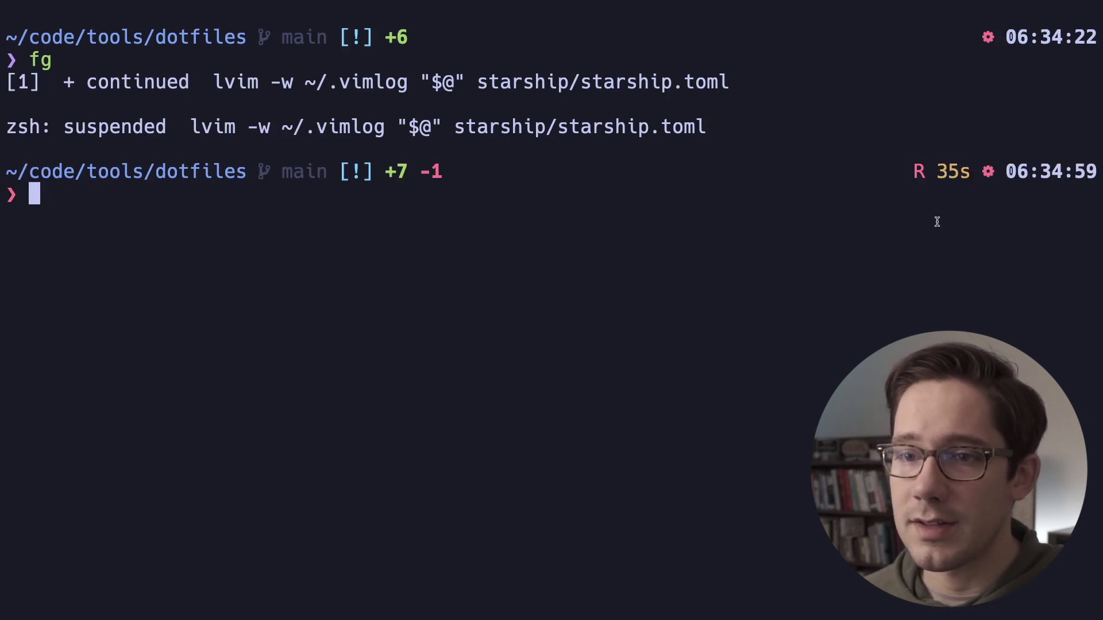
# - Go home with cd, return to dotfiles with z dot, and resume Neovim with fg
pyautogui.write('cd')
pyautogui.press('Return')
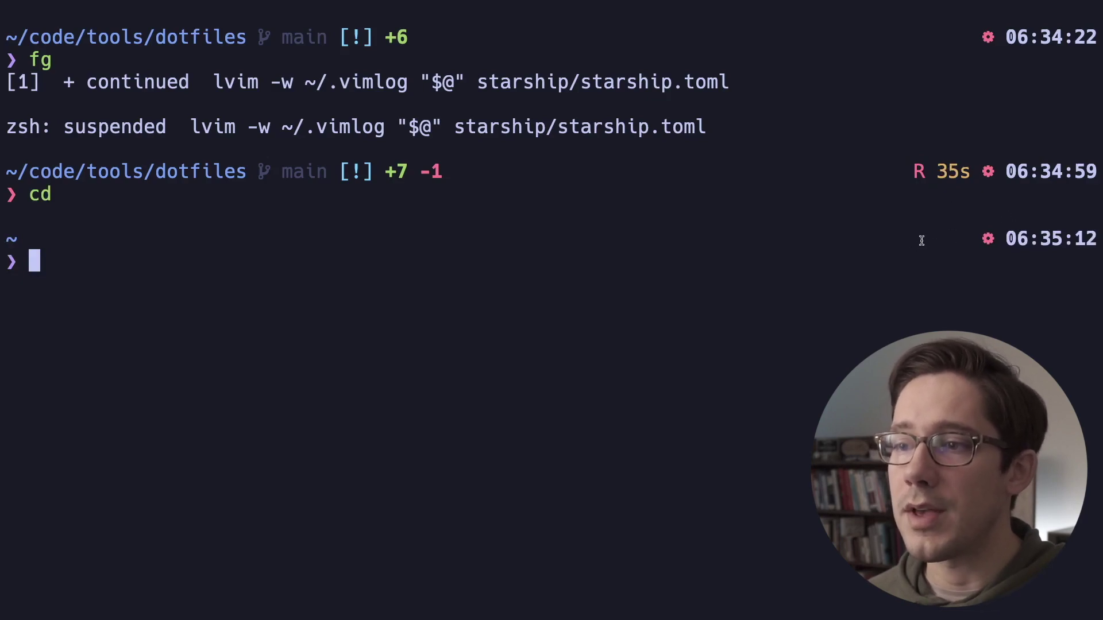
pyautogui.write('z dot')
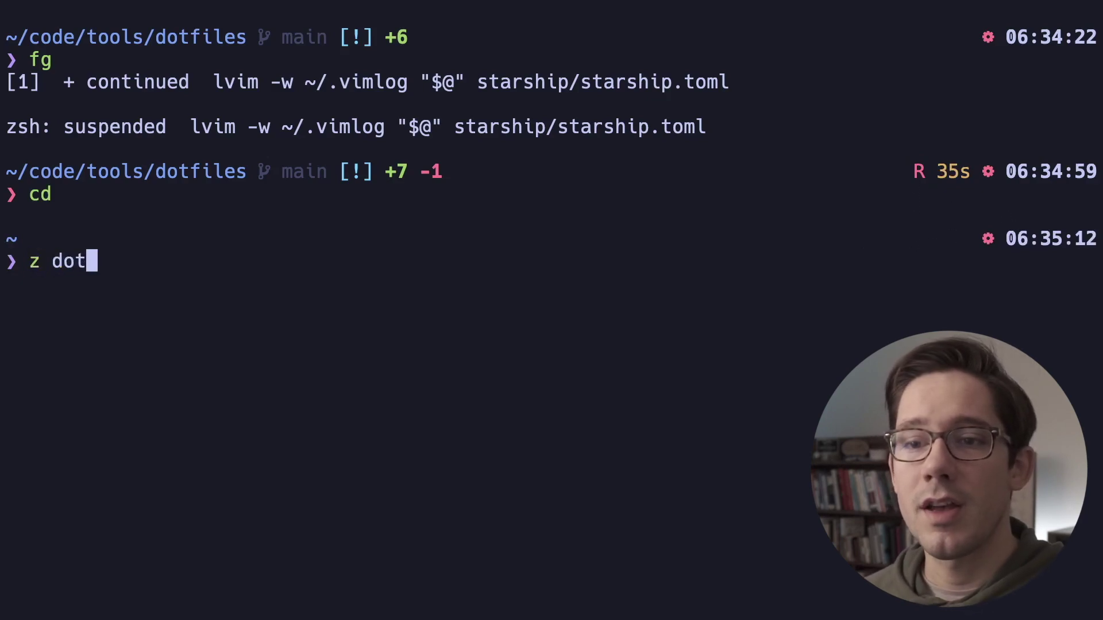
pyautogui.press('Return')
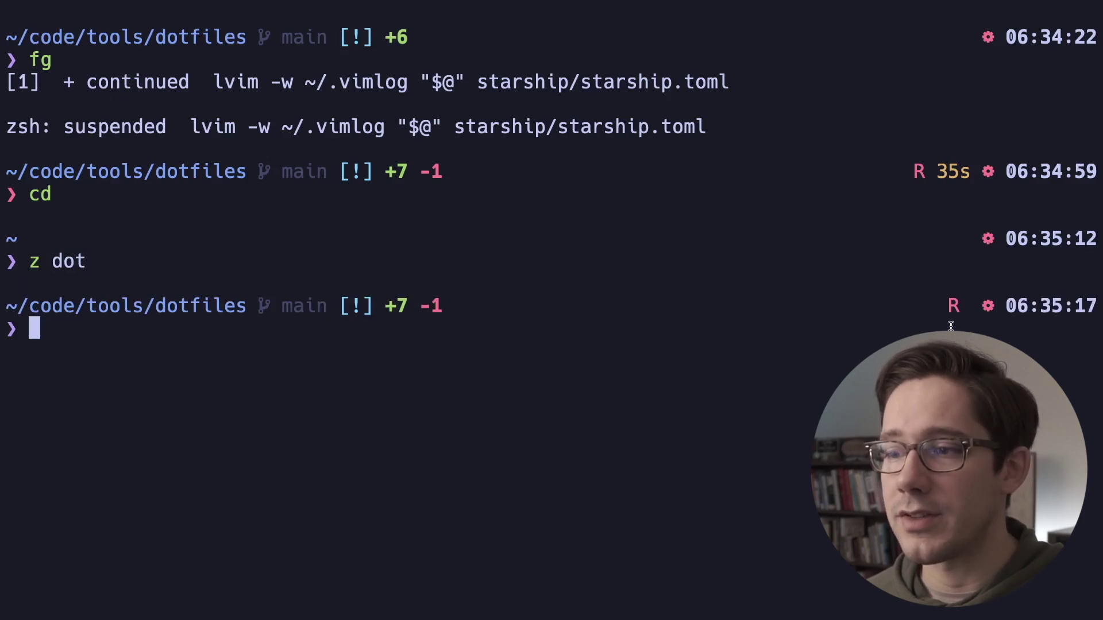
pyautogui.write('fg')
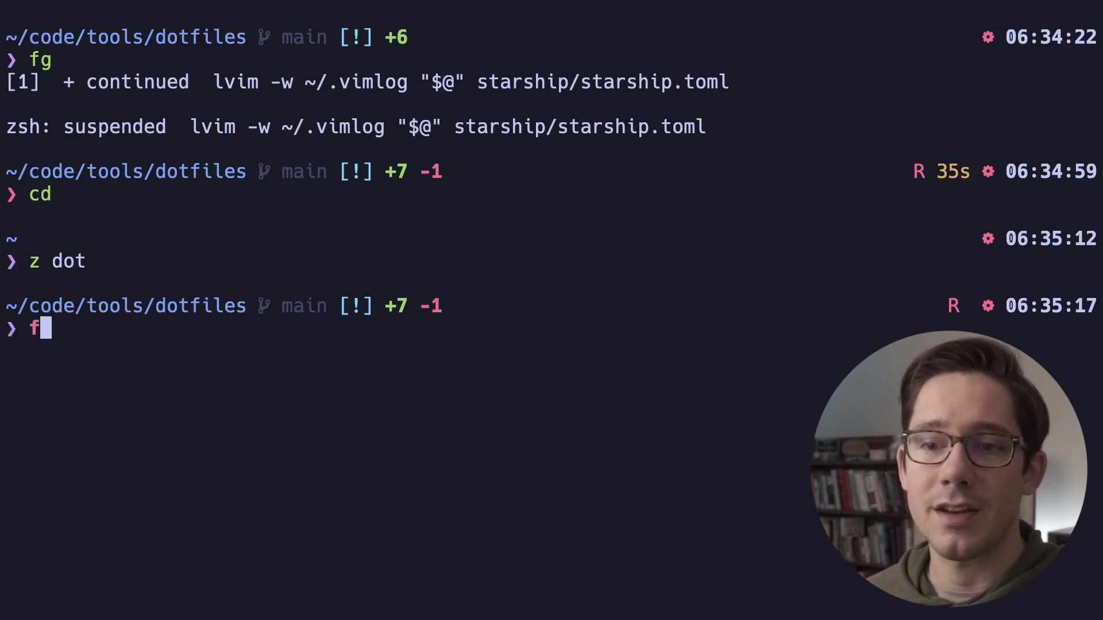
pyautogui.press('Return')
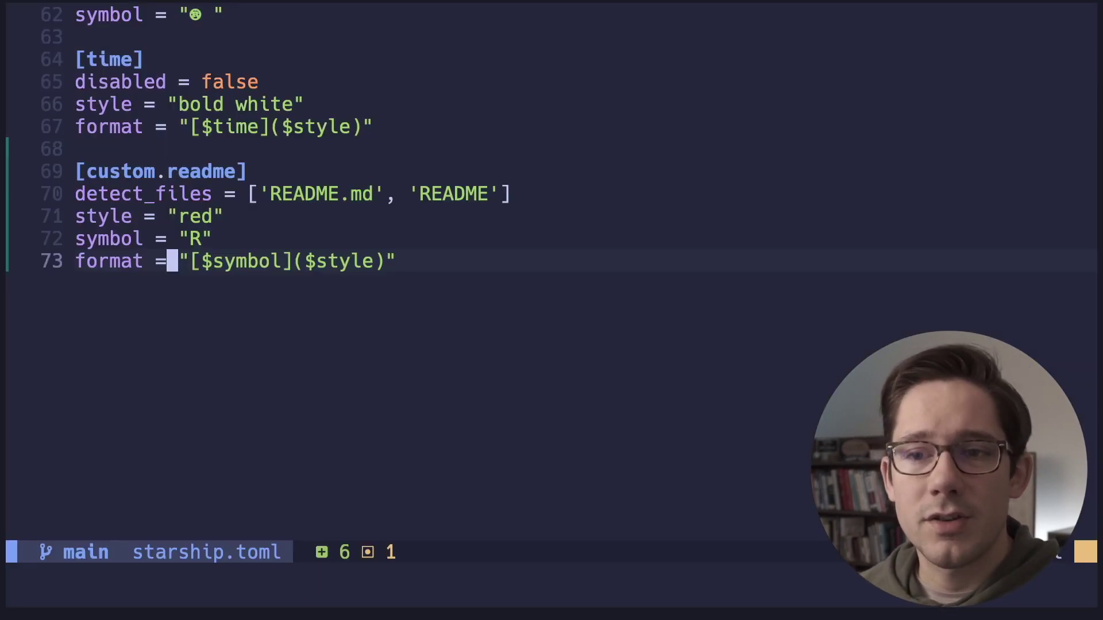
# - Add command = "wc -l README*" to the [custom.readme] section
pyautogui.press('k')
pyautogui.press('k')
pyautogui.press('k')
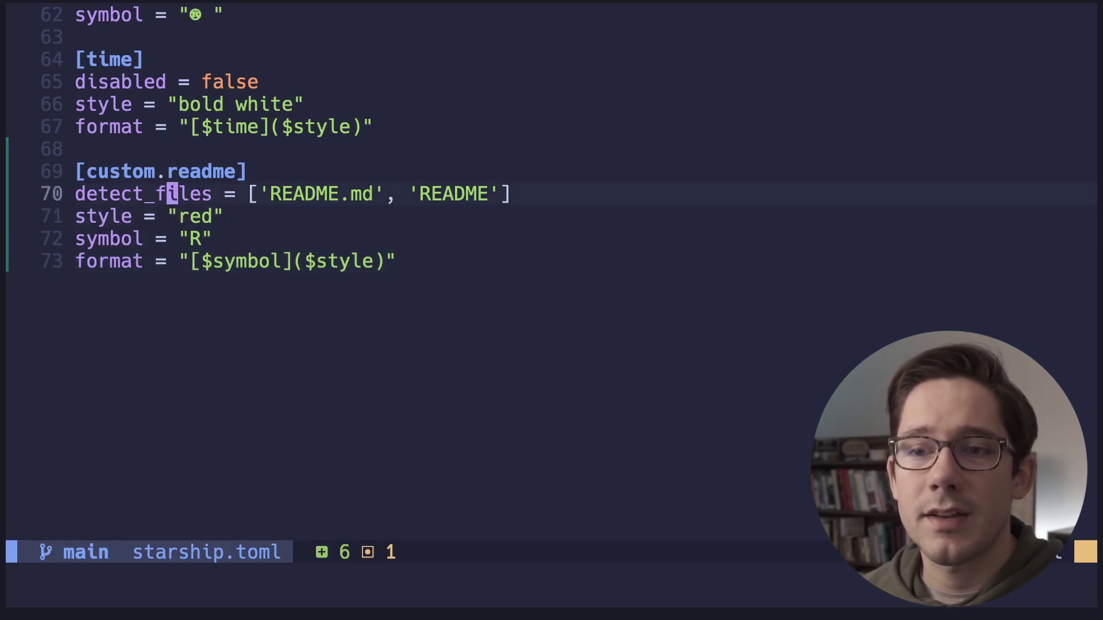
pyautogui.press('j')
pyautogui.write('jocommand =')
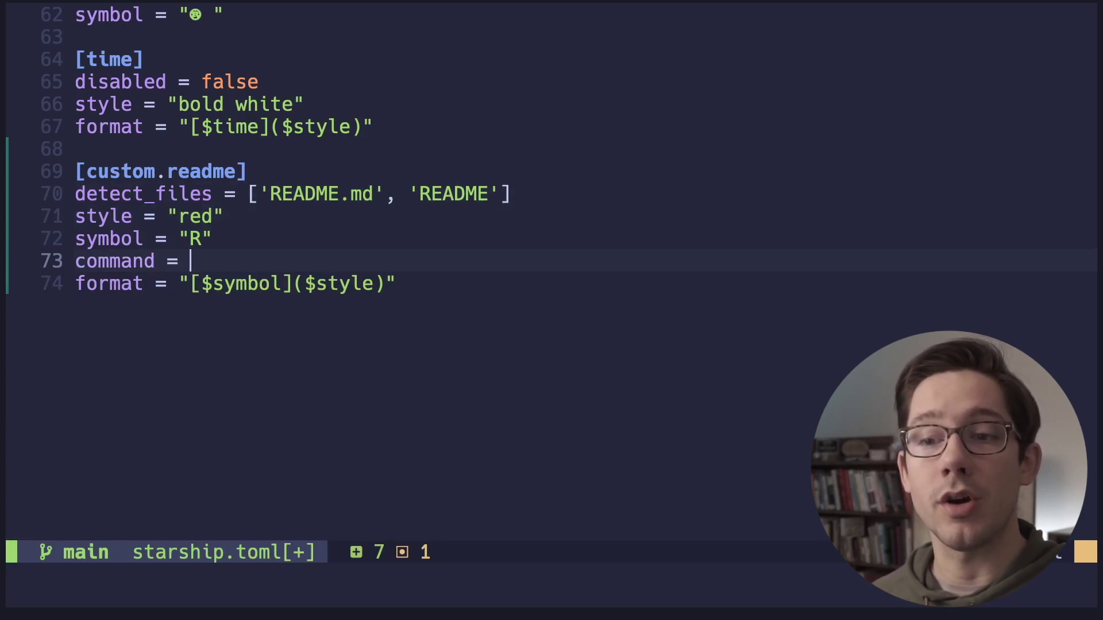
pyautogui.write('""')
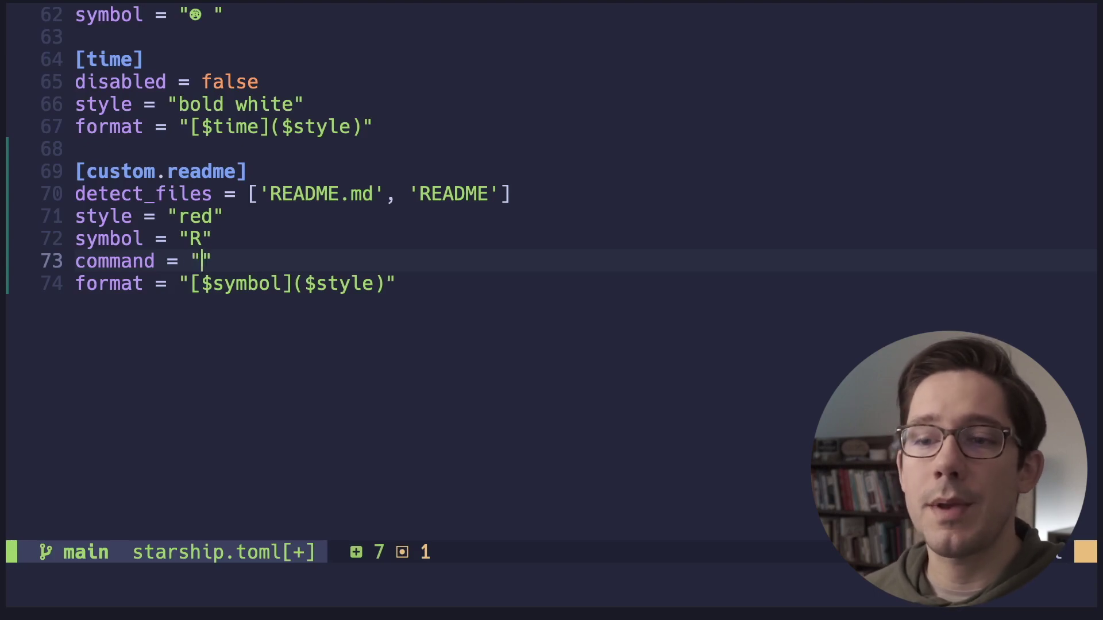
pyautogui.write('wc -')
pyautogui.write('l REA')
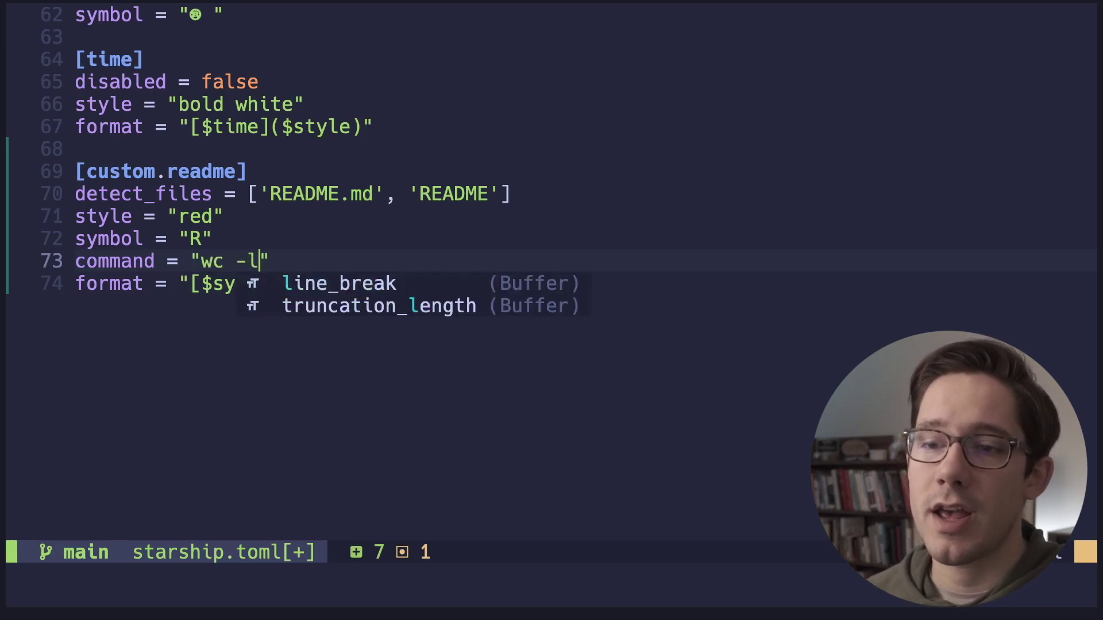
pyautogui.press('Tab')
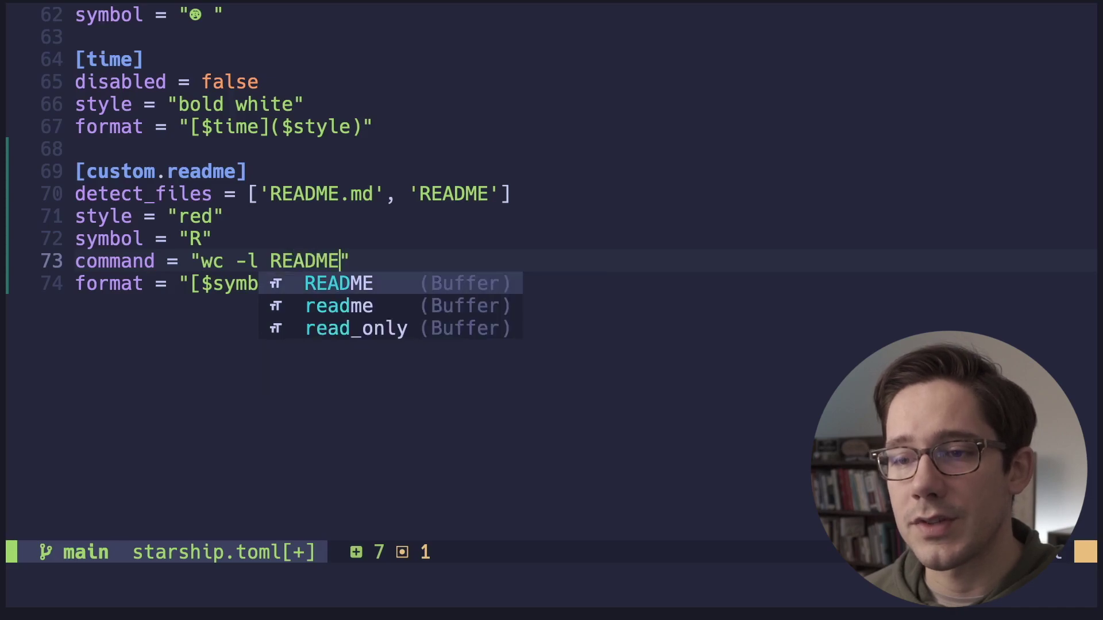
pyautogui.write('*')
pyautogui.press('Escape')
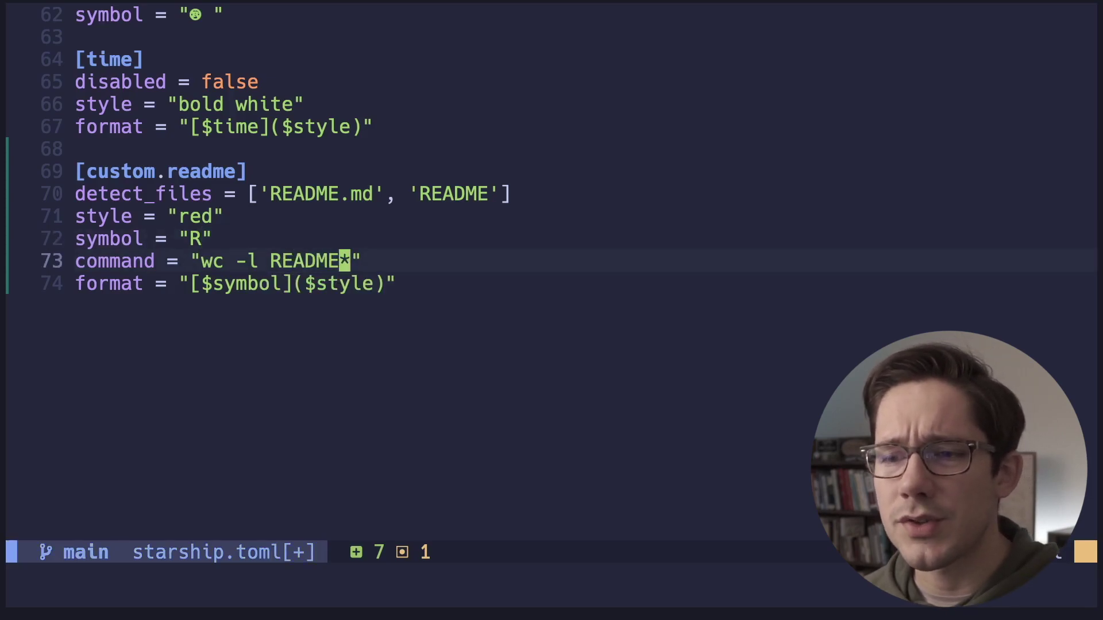
# - Insert ' $output' after $symbol in the line 74 format
pyautogui.press('j')
pyautogui.press('k')
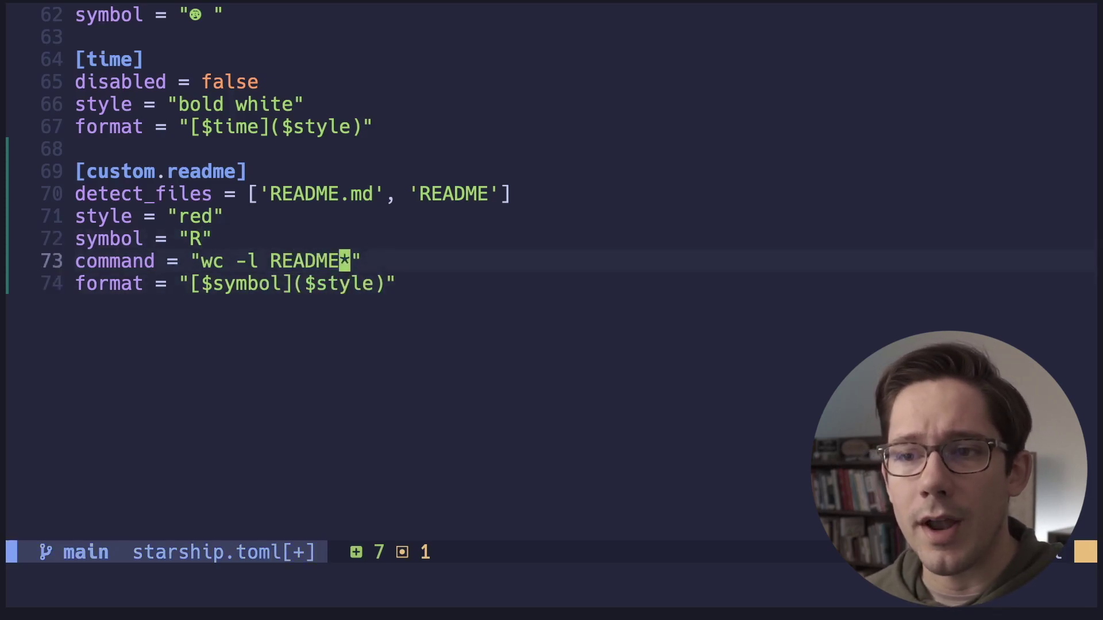
pyautogui.press('k')
pyautogui.press('k')
pyautogui.press('k')
pyautogui.press('k')
pyautogui.press('j')
pyautogui.press('j')
pyautogui.press('j')
pyautogui.press('j')
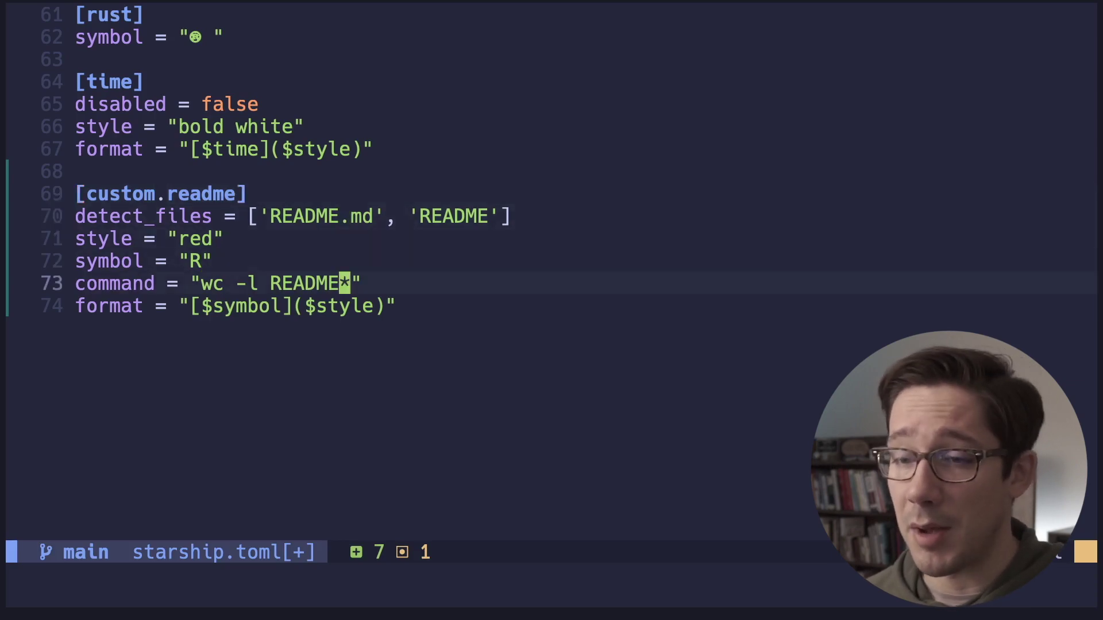
pyautogui.press('j')
pyautogui.press('h')
pyautogui.press('h')
pyautogui.press('l')
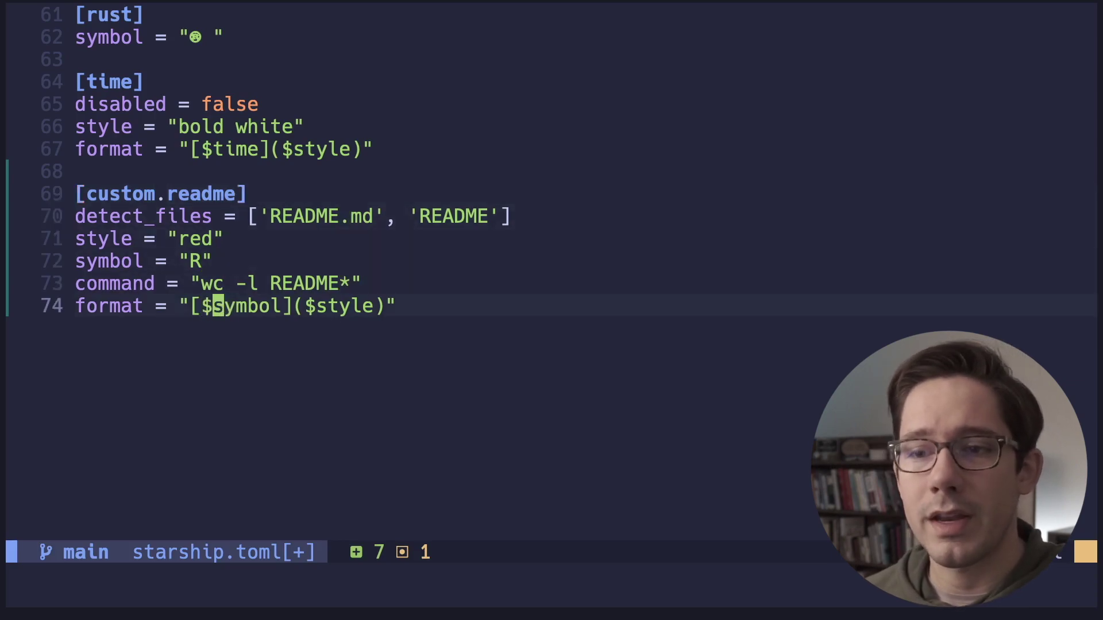
pyautogui.press('l')
pyautogui.press('l')
pyautogui.press('l')
pyautogui.press('l')
pyautogui.press('l')
pyautogui.press('l')
pyautogui.write('i $')
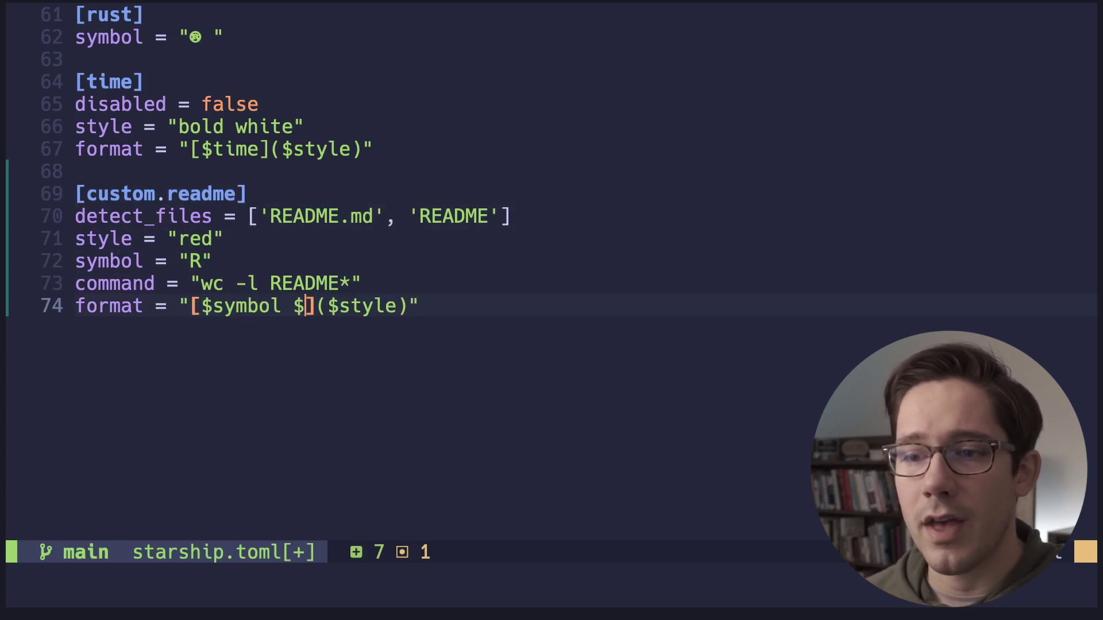
pyautogui.write('output')
pyautogui.press('Escape')
pyautogui.press('B')
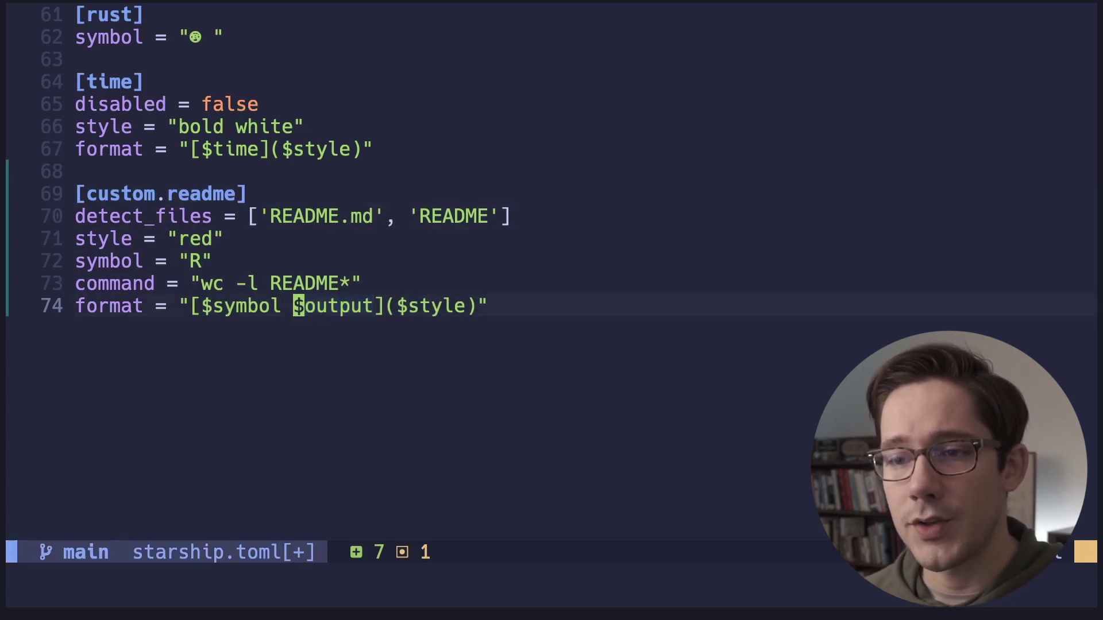
pyautogui.press('l')
pyautogui.press('l')
# - Save starship.toml with :w and suspend Neovim
pyautogui.press('k')
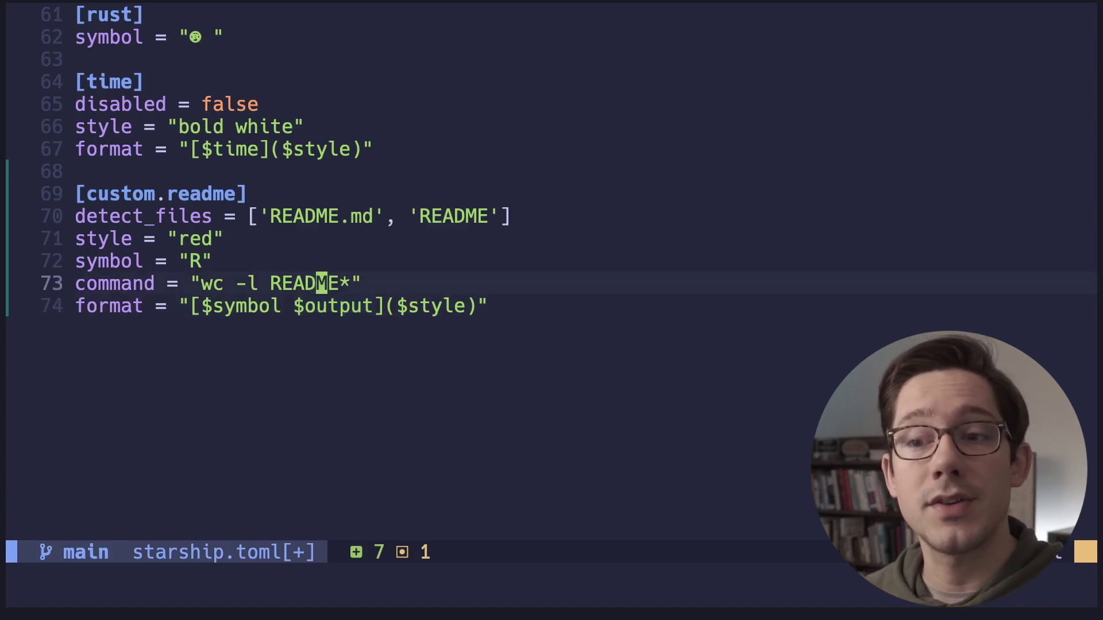
pyautogui.write('j')
pyautogui.write(':w')
pyautogui.press('Return')
pyautogui.hotkey('ctrl', 'z')
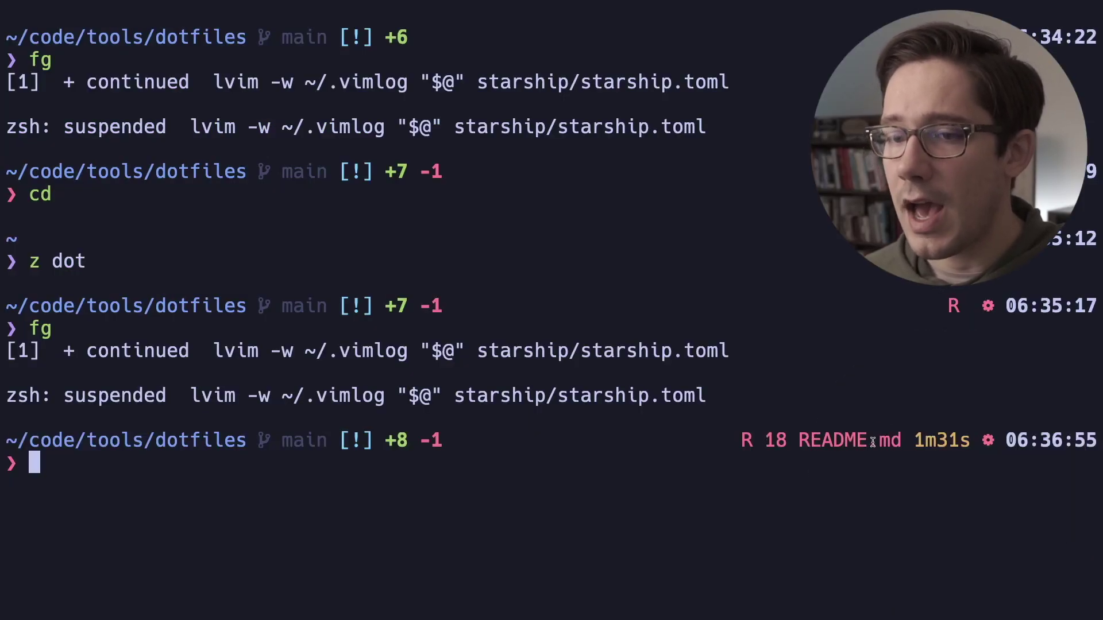
# - Run wc -l README* and highlight its 18 README.md output
pyautogui.write('wc -')
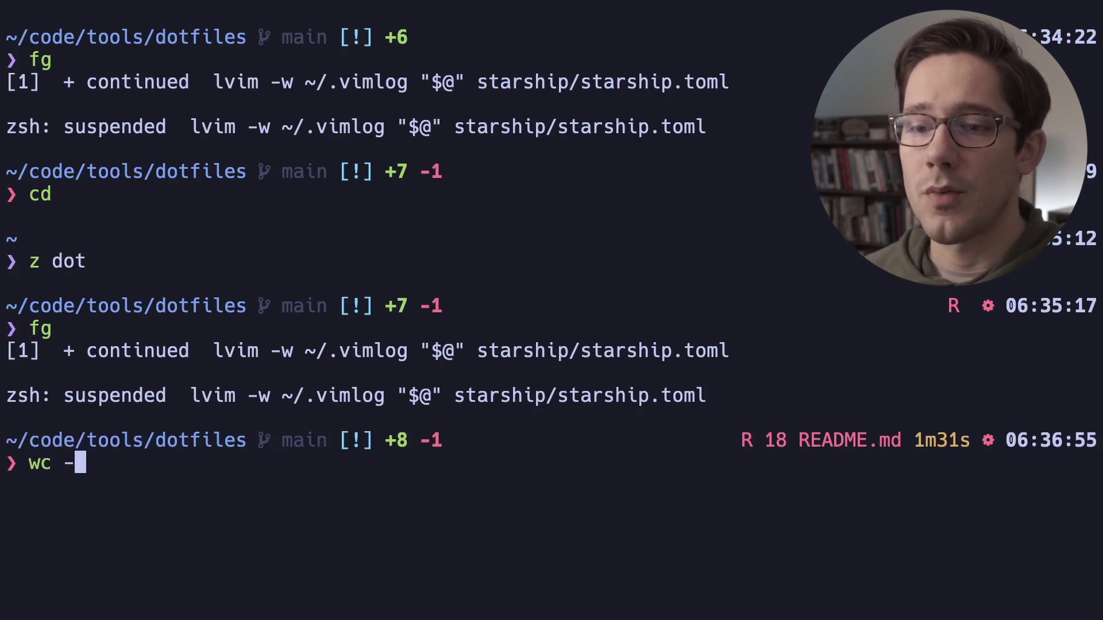
pyautogui.write('l README*')
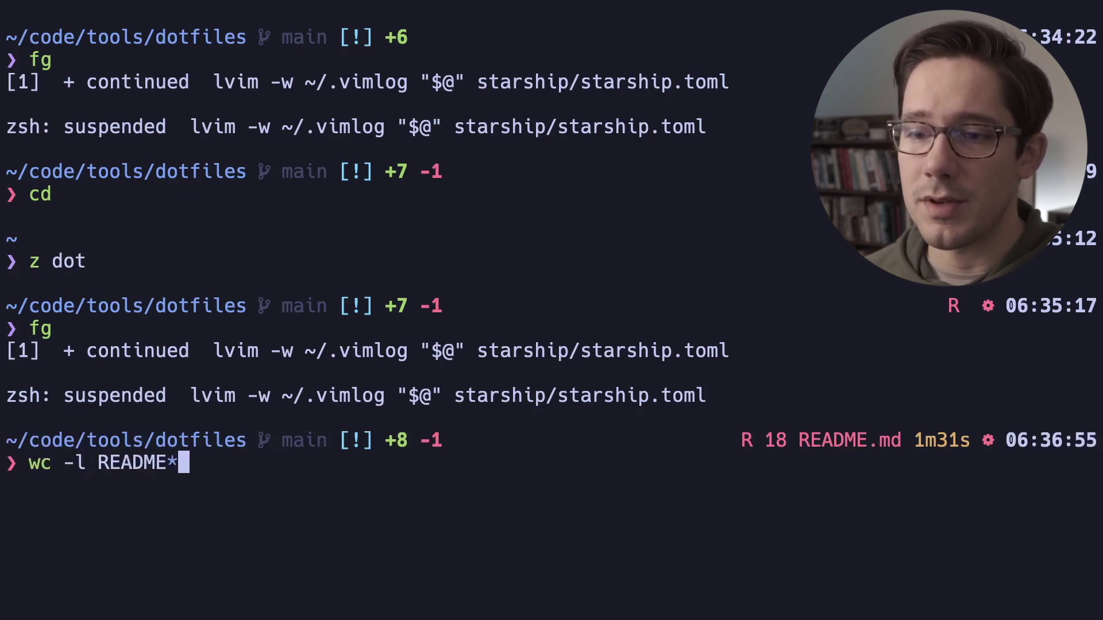
pyautogui.press('Return')
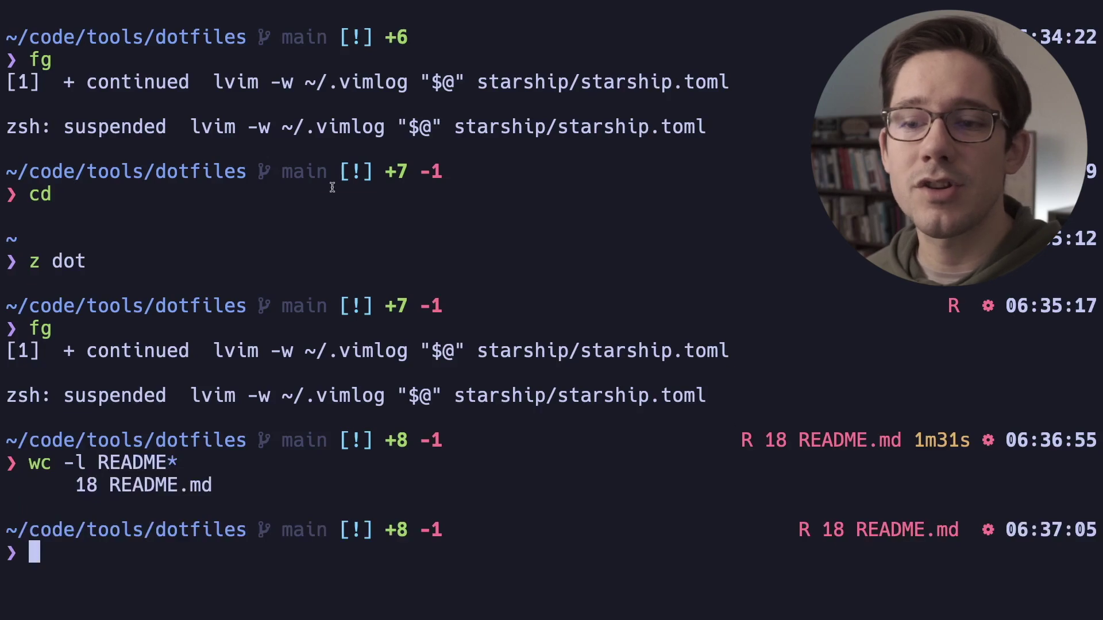
pyautogui.moveTo(183, 456); pyautogui.dragTo(101, 461)
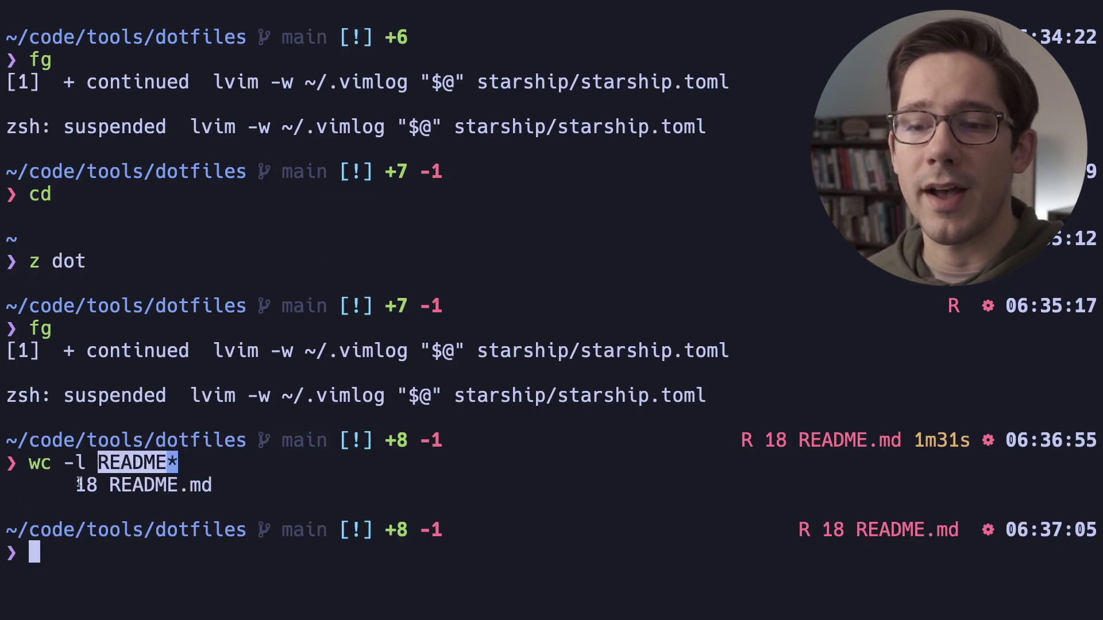
pyautogui.moveTo(78, 483); pyautogui.dragTo(304, 529)
pyautogui.click(313, 502)
# - Rerun the count with the glob expanded to README.md, then resume Neovim with fg
pyautogui.press('Up')
pyautogui.press('Tab')
pyautogui.press('Return')
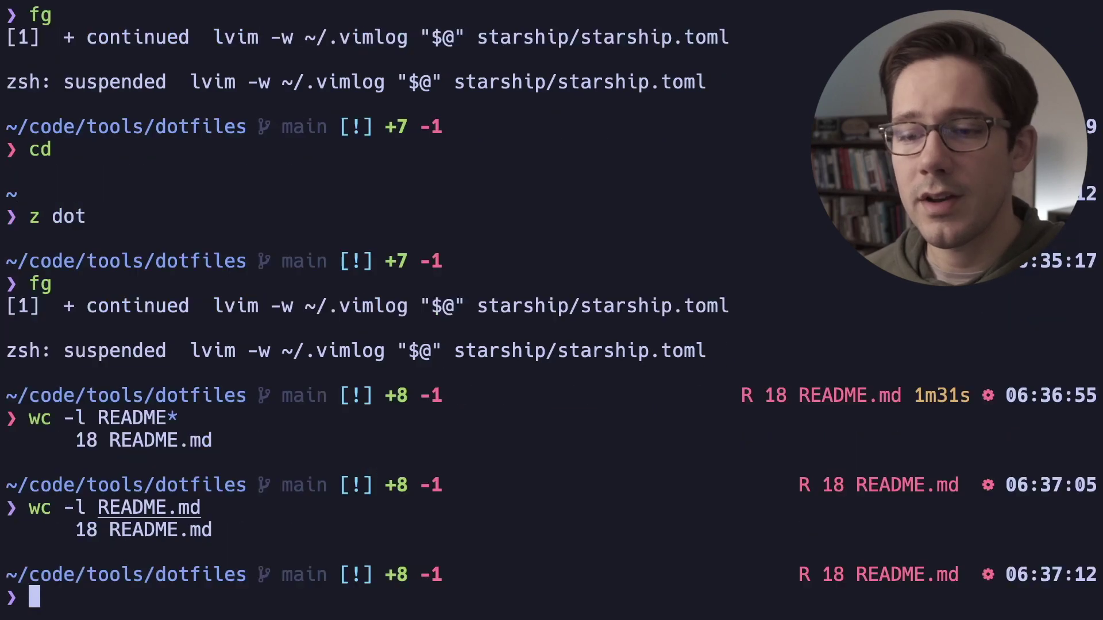
pyautogui.write('fg')
pyautogui.press('Return')
# - Append | awk '{print $1}' to the readme command on line 73
pyautogui.press('k')
pyautogui.press('k')
pyautogui.press('k')
pyautogui.press('k')
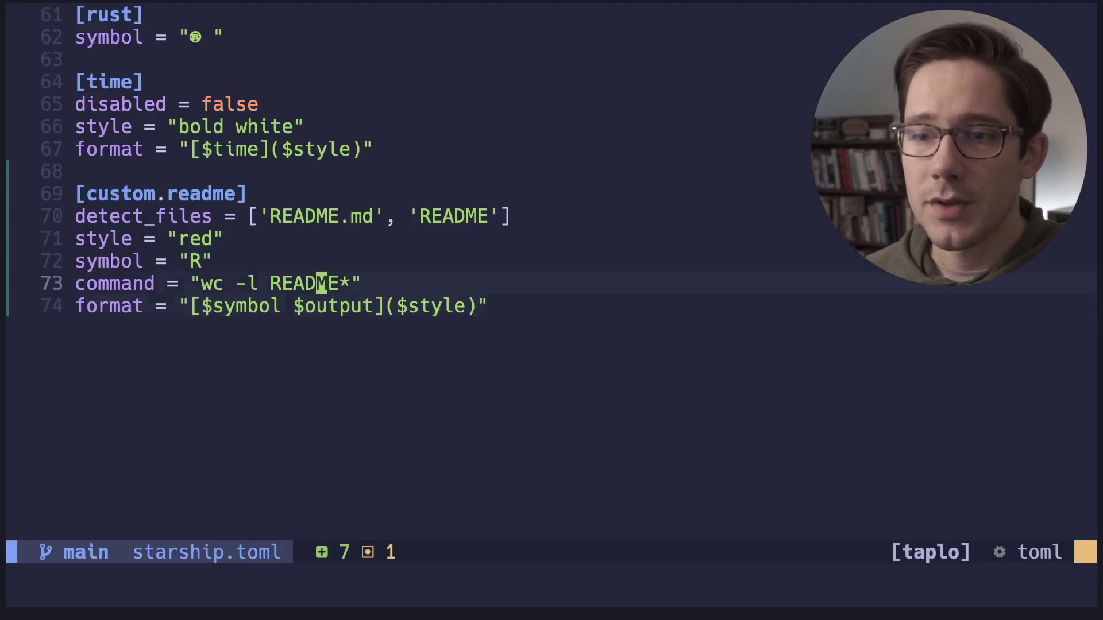
pyautogui.press('j')
pyautogui.press('j')
pyautogui.press('j')
pyautogui.write('Ea ')
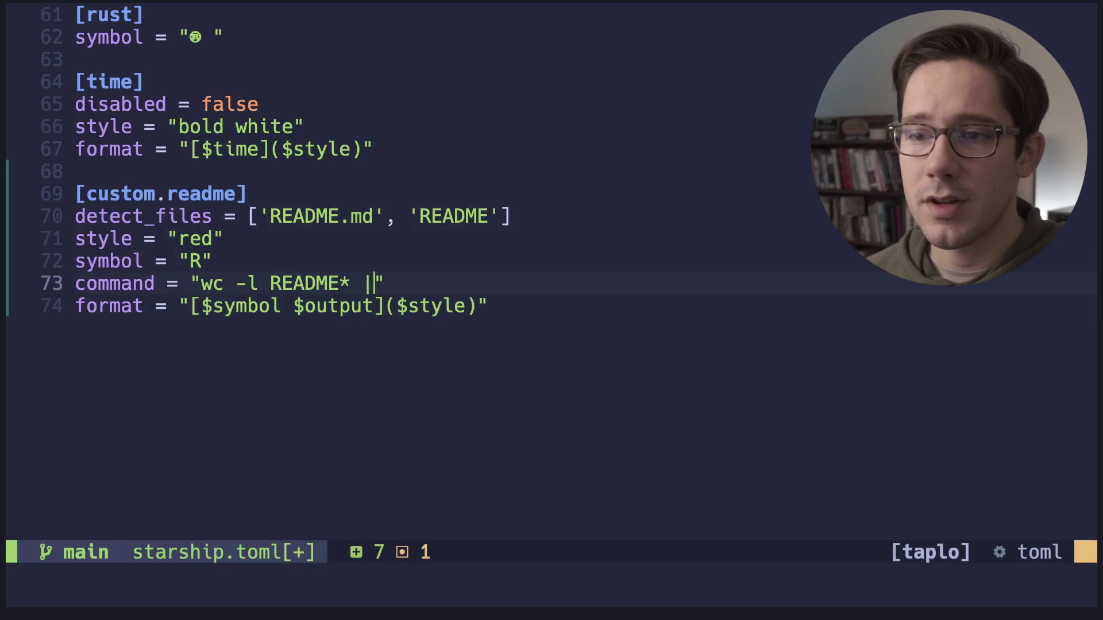
pyautogui.write('| awk ')
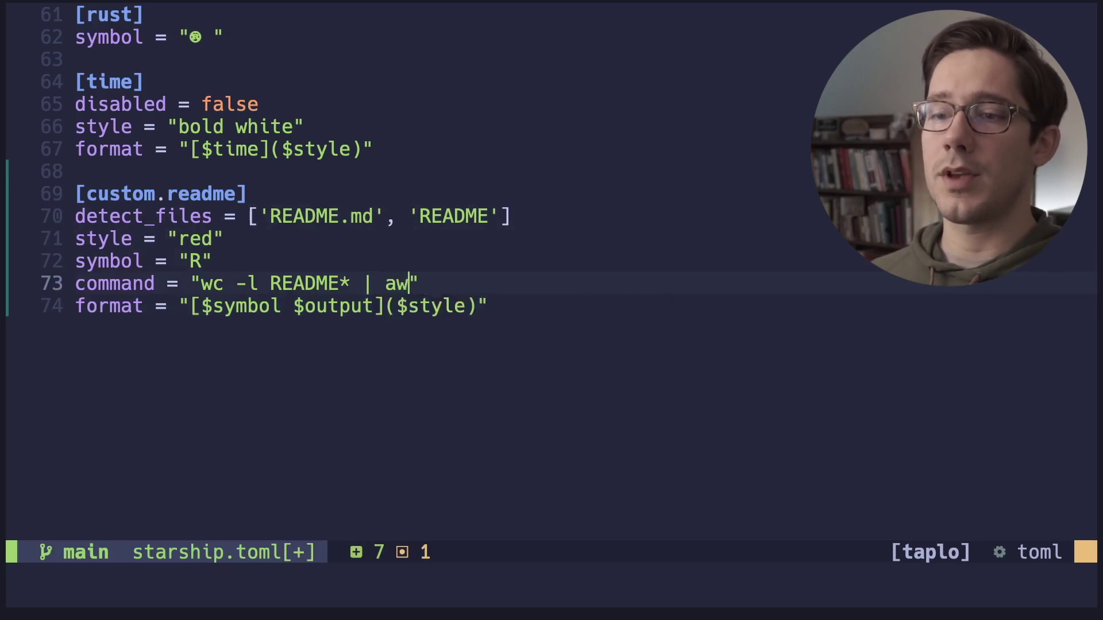
pyautogui.write("'{print $1};")
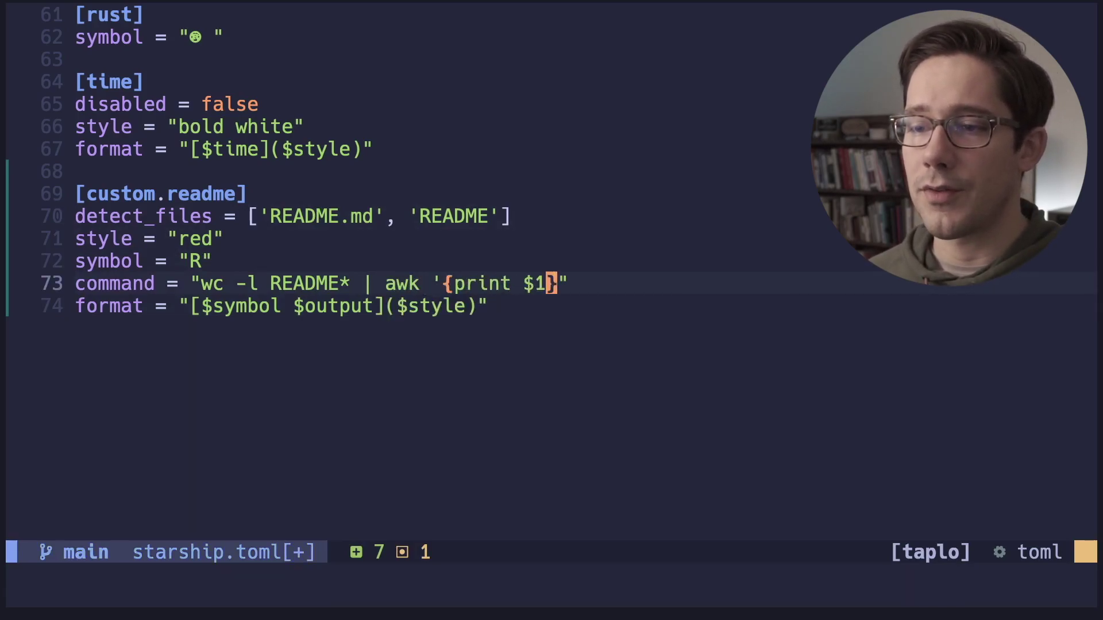
pyautogui.press('BackSpace')
pyautogui.write("'")
pyautogui.press('Escape')
# - Save starship.toml, suspend Neovim and clear the terminal
pyautogui.write(':w')
pyautogui.press('Return')
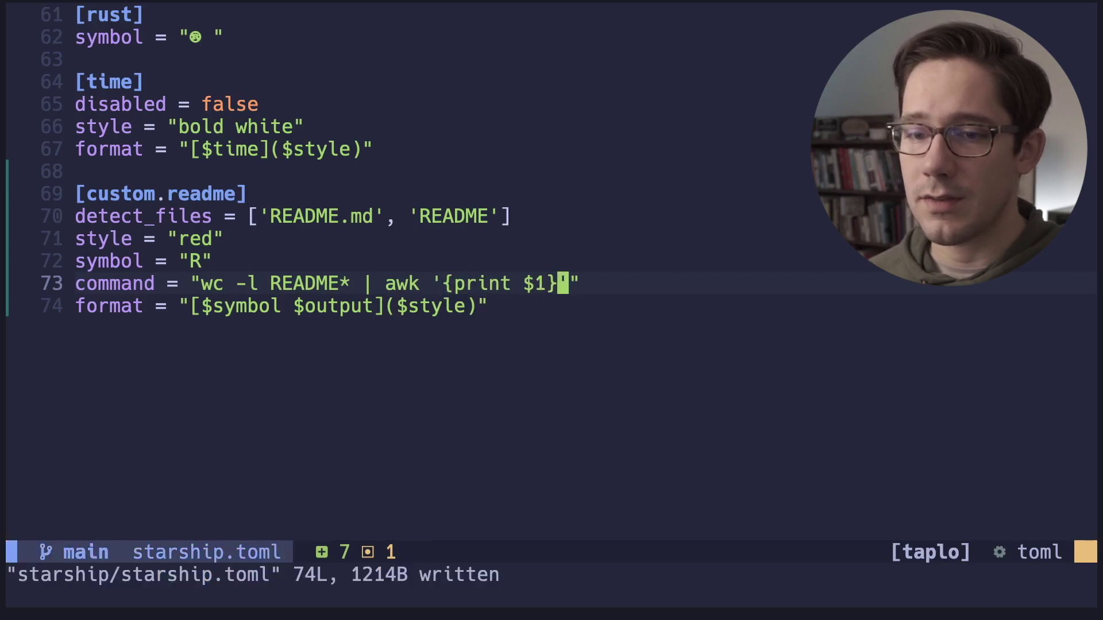
pyautogui.hotkey('ctrl', 'z')
pyautogui.hotkey('ctrl', 'l')
# - Redraw the prompt to check the readme segment reads R 18, and resume Neovim with fg
pyautogui.moveTo(914, 38); pyautogui.dragTo(952, 38)
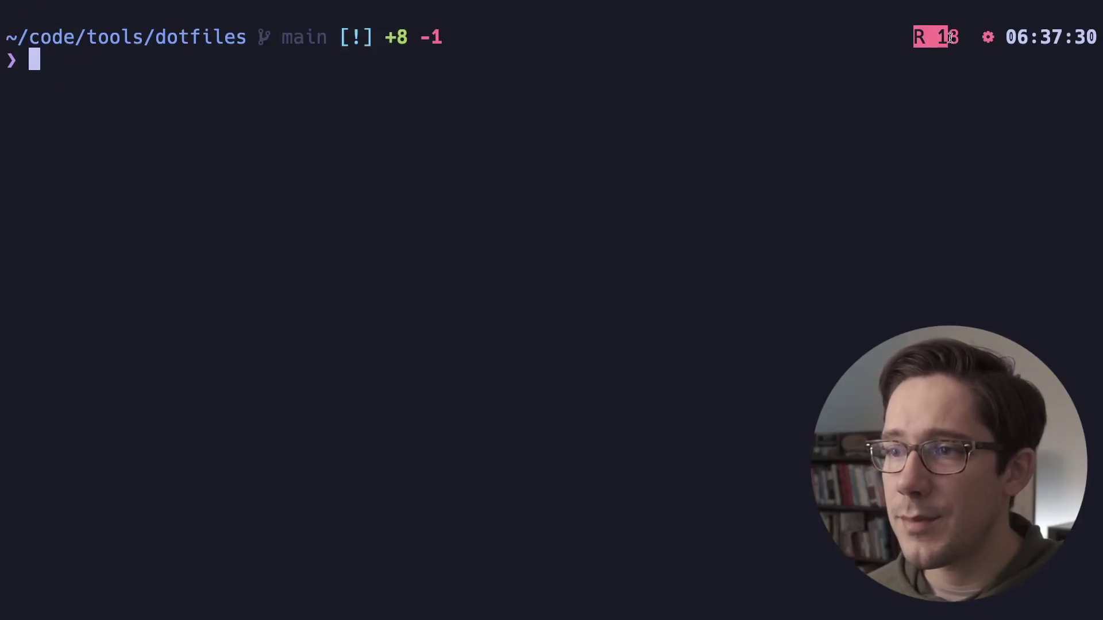
pyautogui.press('Return')
pyautogui.press('Return')
pyautogui.press('Return')
pyautogui.write('fg')
pyautogui.press('Return')
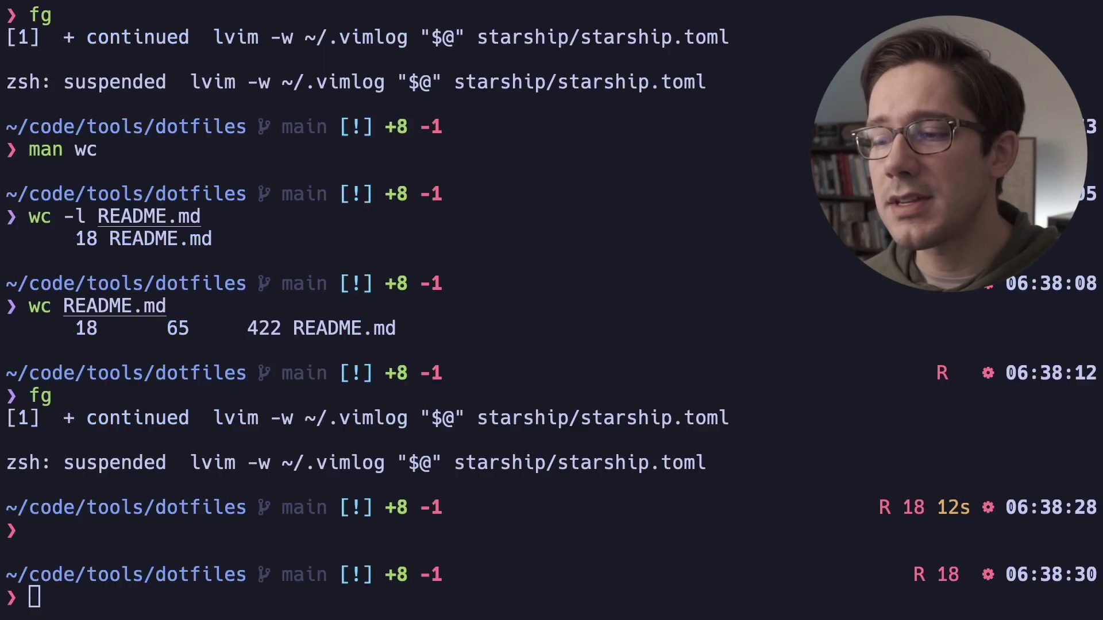
pyautogui.moveTo(864, 508); pyautogui.dragTo(936, 508)
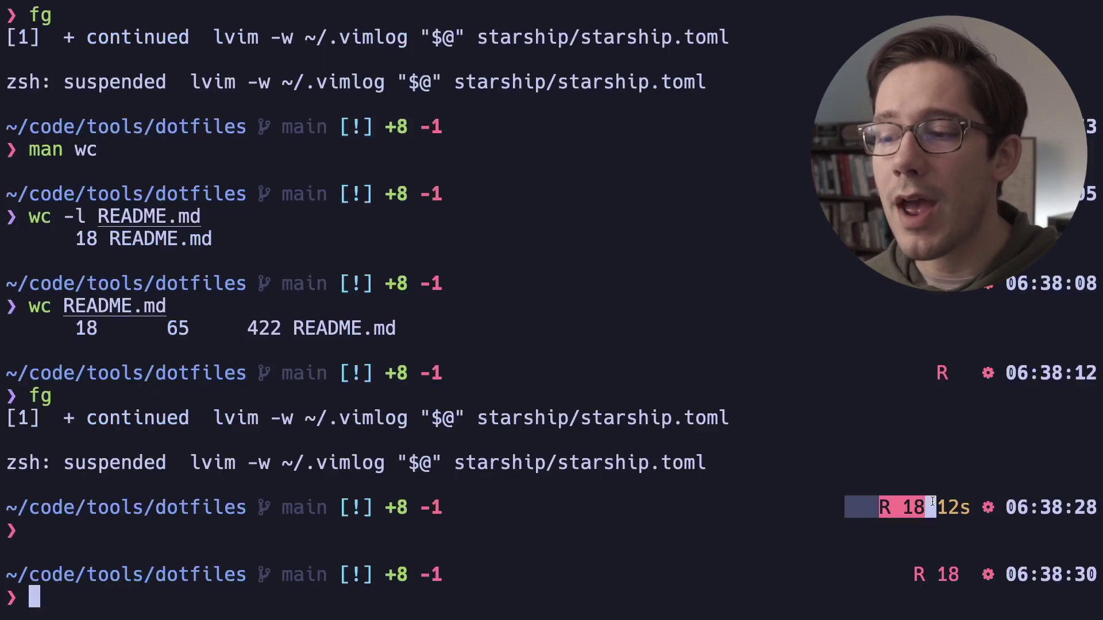
pyautogui.click(927, 507)
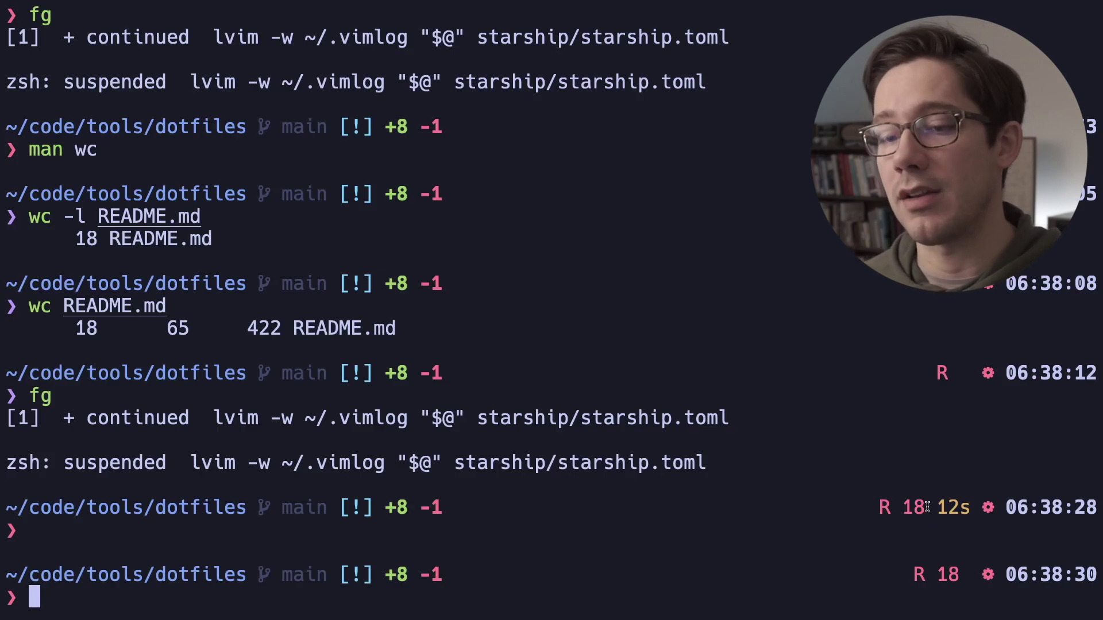
pyautogui.press('Return')
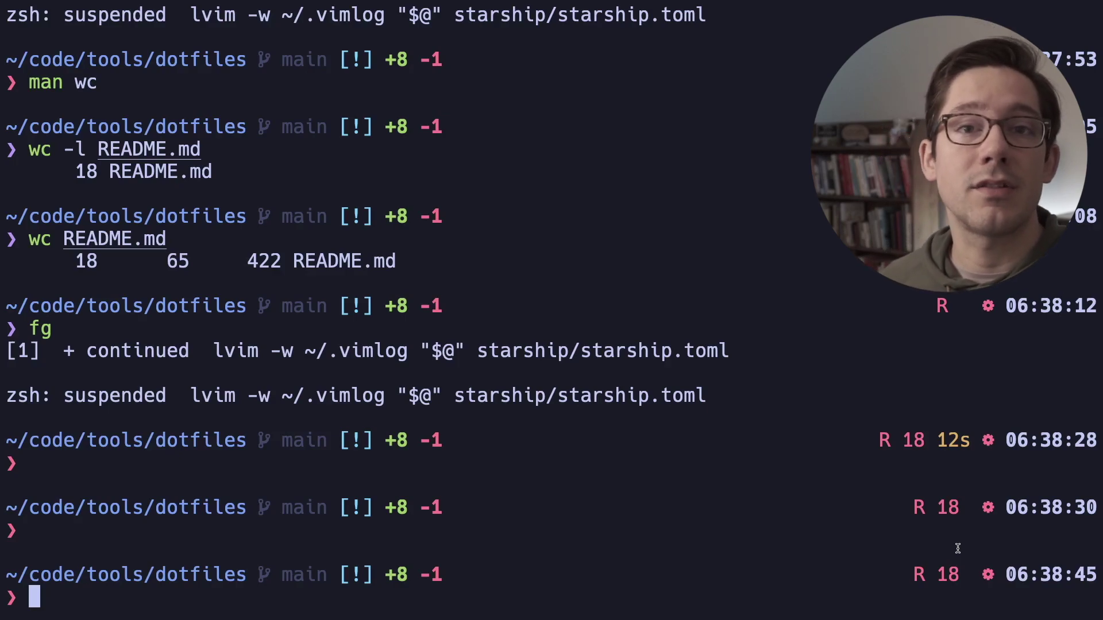
# - Resume starship.toml and add a [custom.home] section header below the custom.readme module
pyautogui.write('fg')
pyautogui.press('Return')
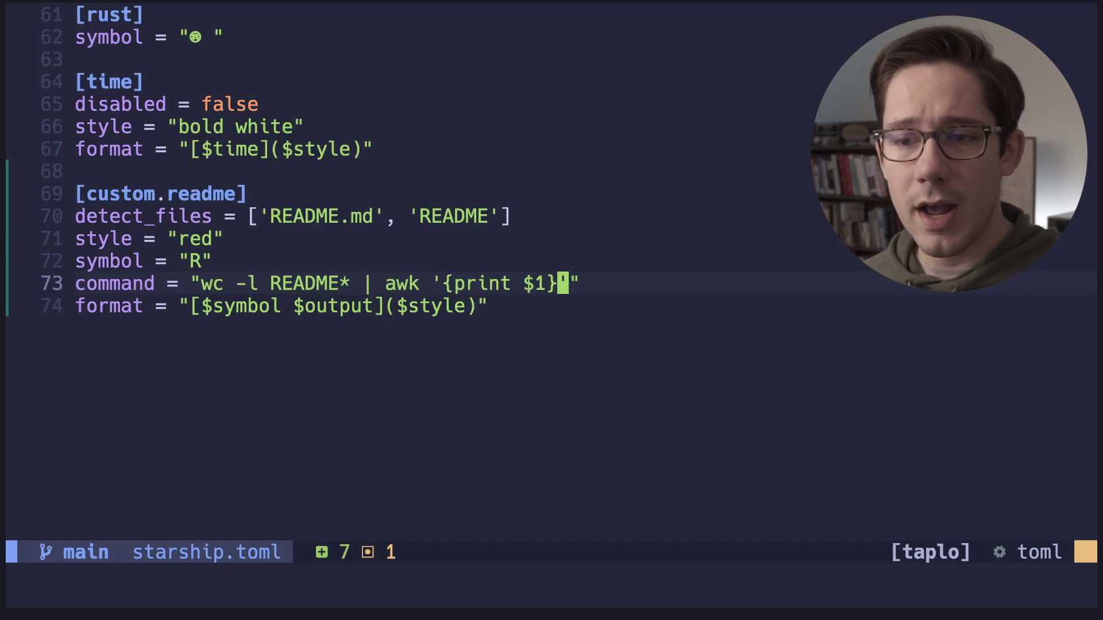
pyautogui.press('k')
pyautogui.press('k')
pyautogui.press('k')
pyautogui.press('j')
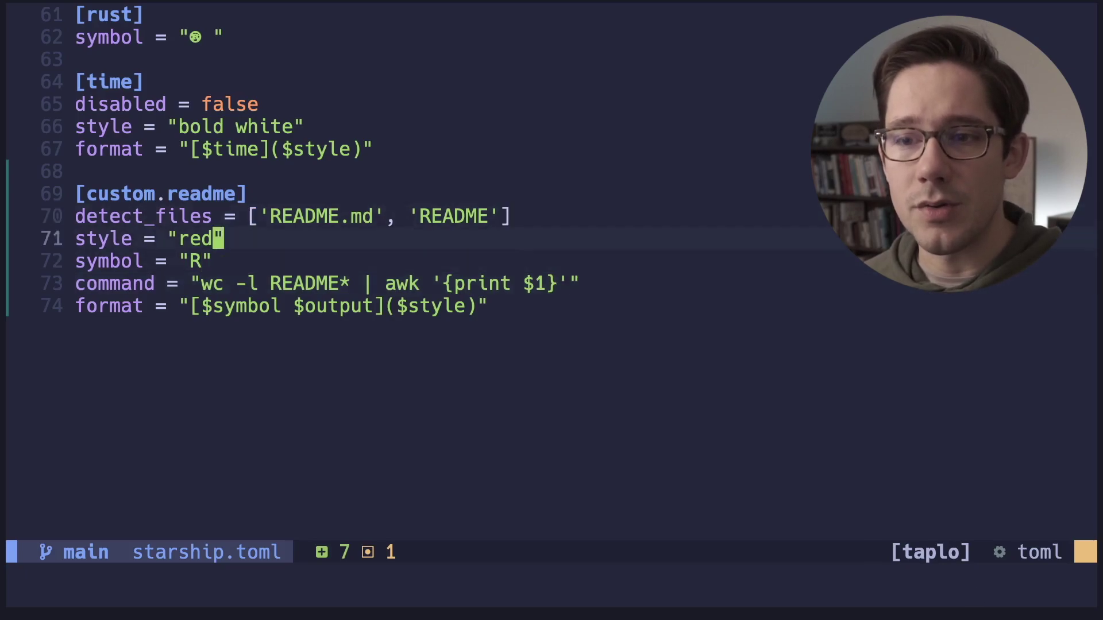
pyautogui.press('j')
pyautogui.press('j')
pyautogui.press('j')
pyautogui.press('o')
pyautogui.press('Return')
pyautogui.write('[custom')
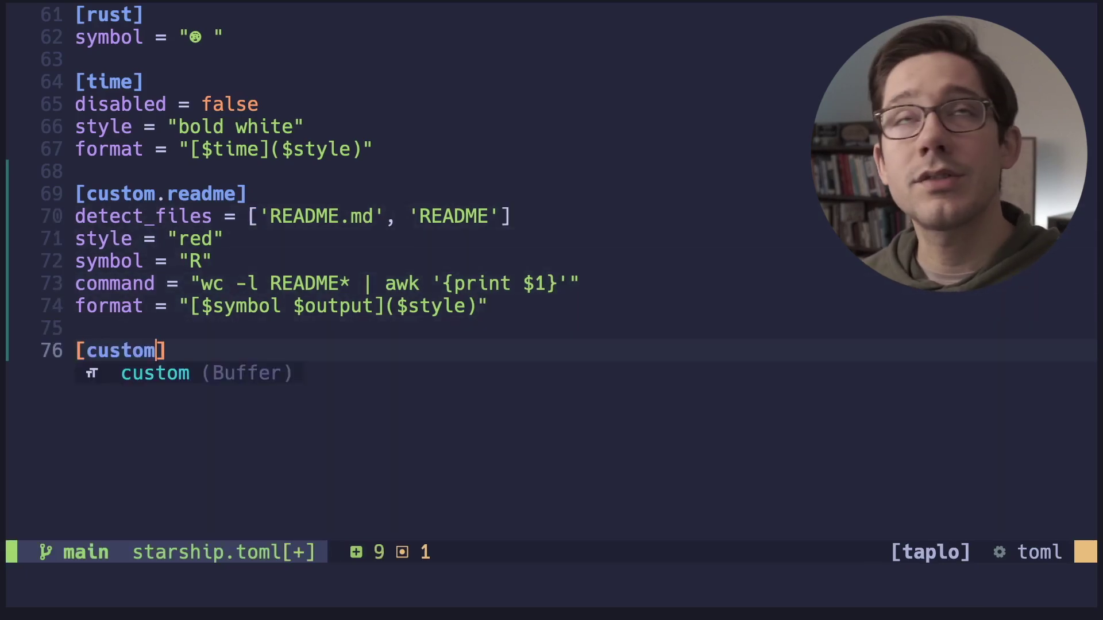
pyautogui.write('.home')
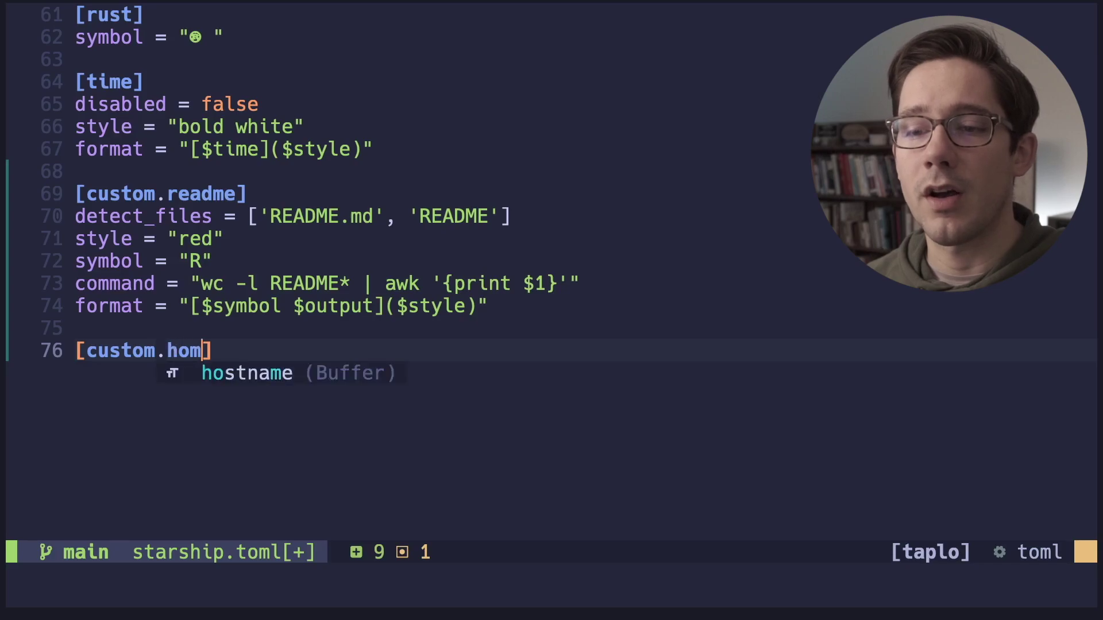
pyautogui.press('Escape')
pyautogui.press(']')
pyautogui.press('space')
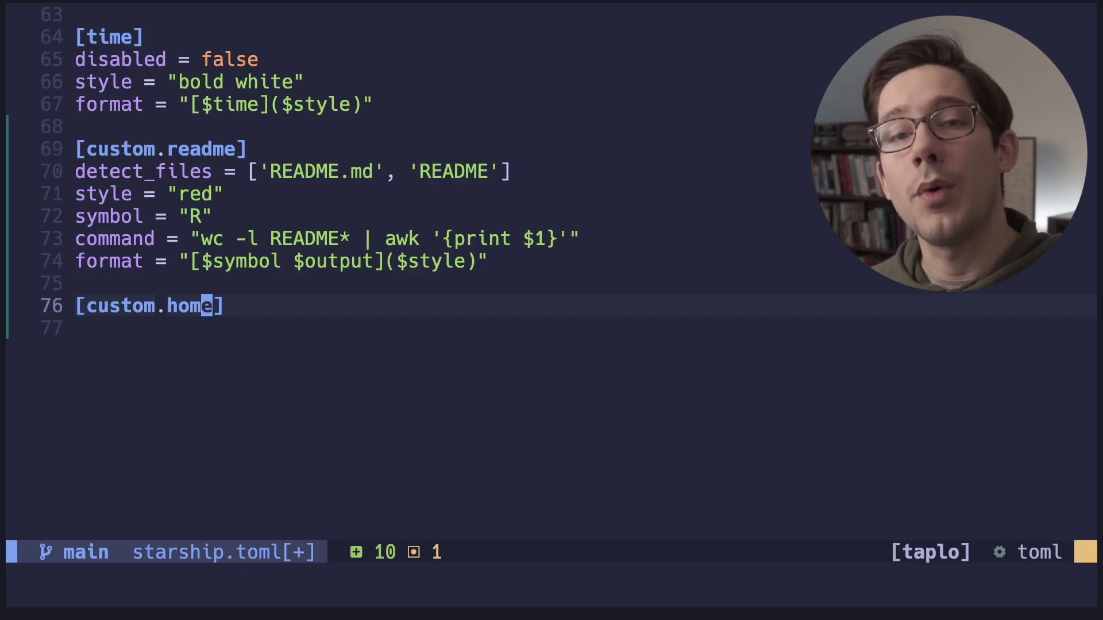
# - Give custom.home the condition when = "test $HOME = $PWD", removing the stray leading space
pyautogui.write('o')
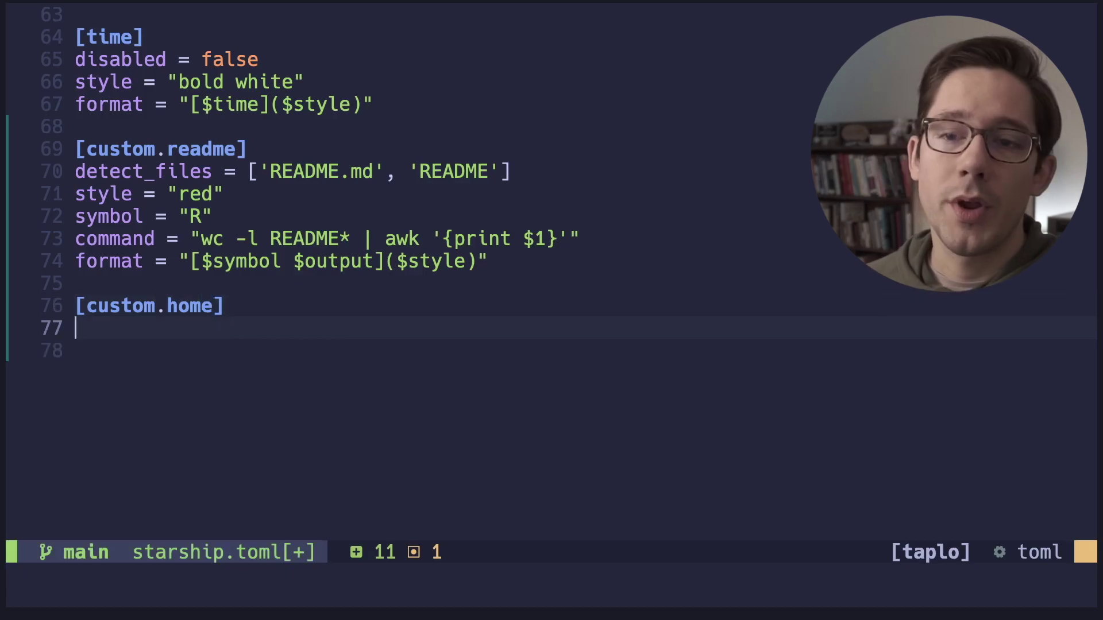
pyautogui.write('when = "')
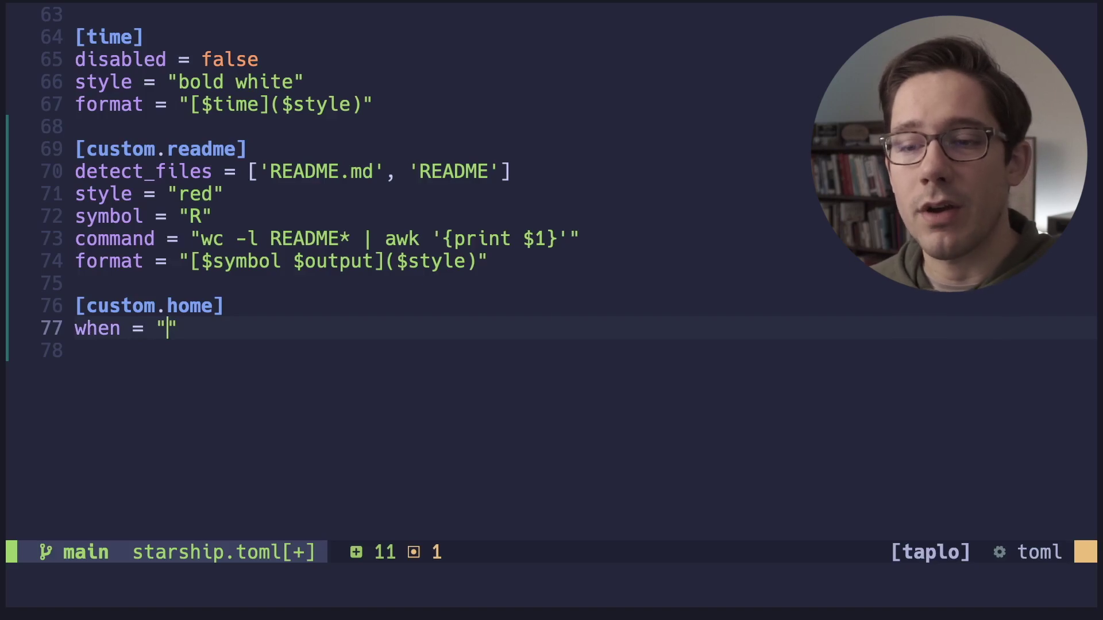
pyautogui.write(' test $')
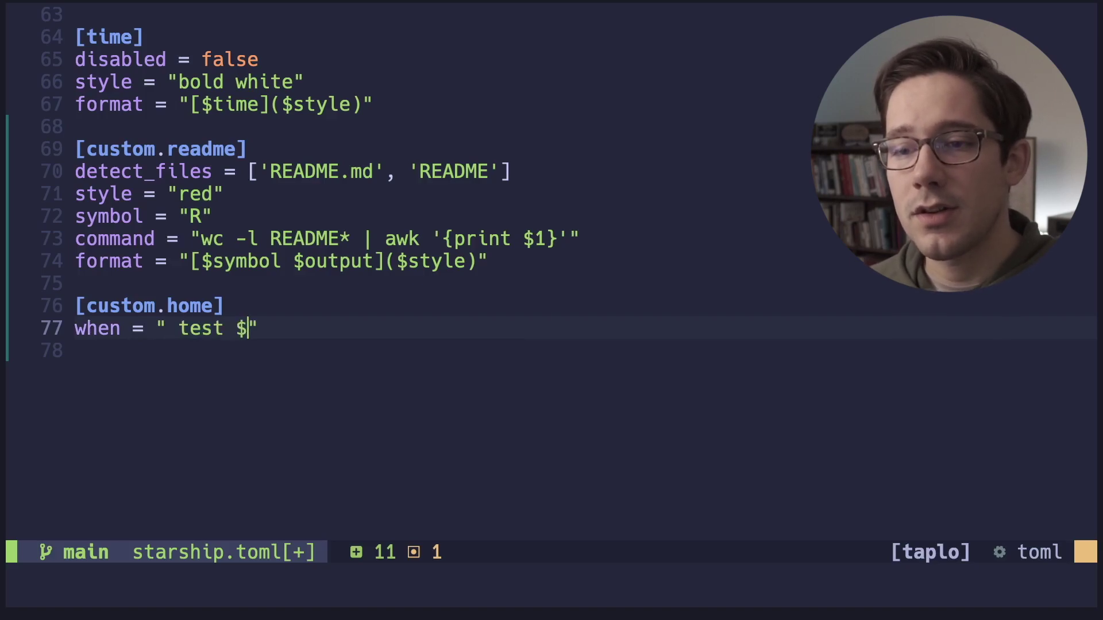
pyautogui.write('HOME = $PWD')
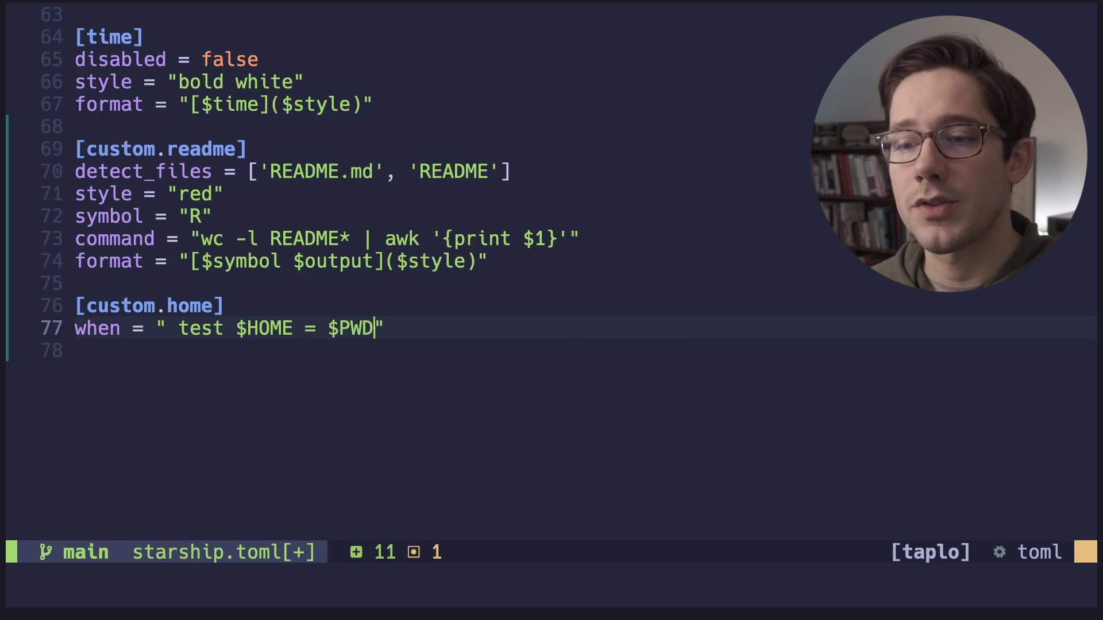
pyautogui.press('Escape')
pyautogui.press('h')
pyautogui.press('h')
pyautogui.press('h')
pyautogui.press('h')
pyautogui.press('h')
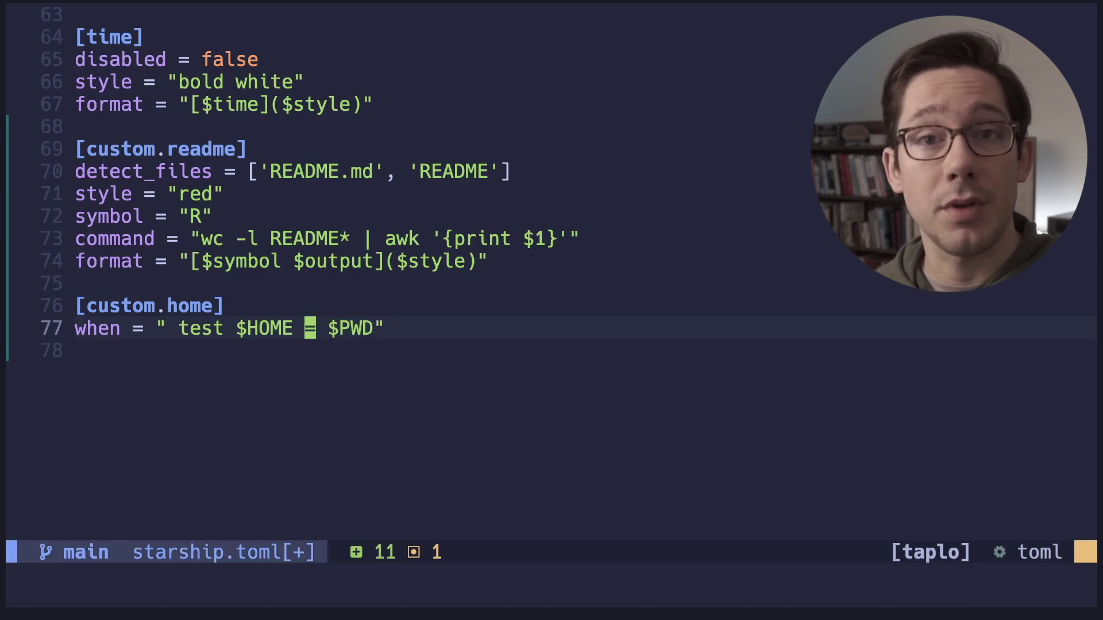
pyautogui.press('b')
pyautogui.press('b')
pyautogui.press('b')
pyautogui.press('h')
pyautogui.press('d')
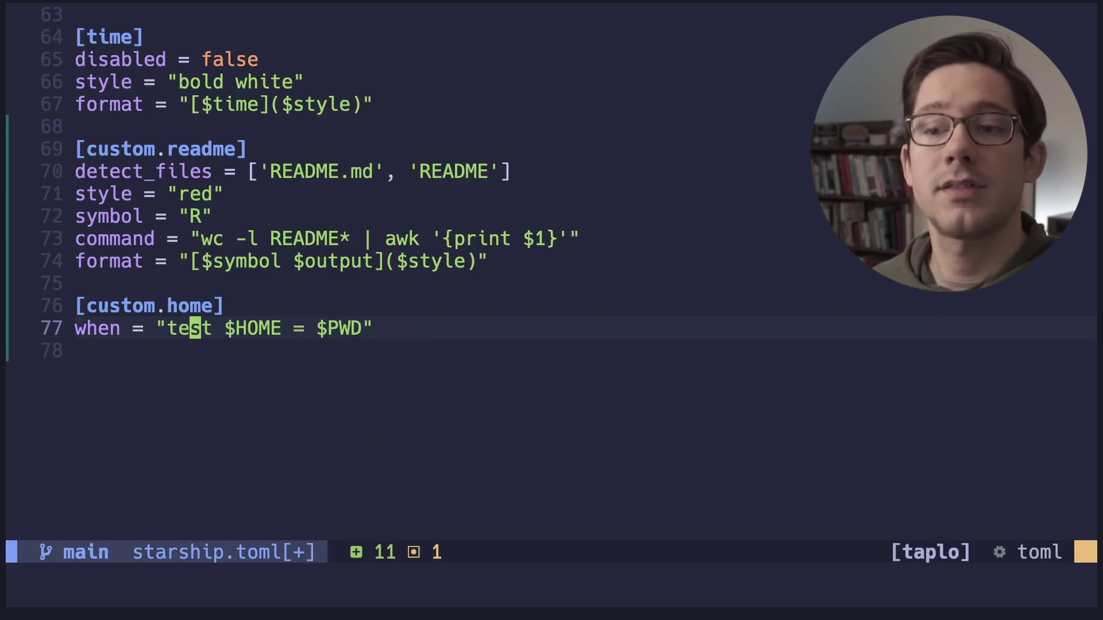
pyautogui.press('l')
pyautogui.press('l')
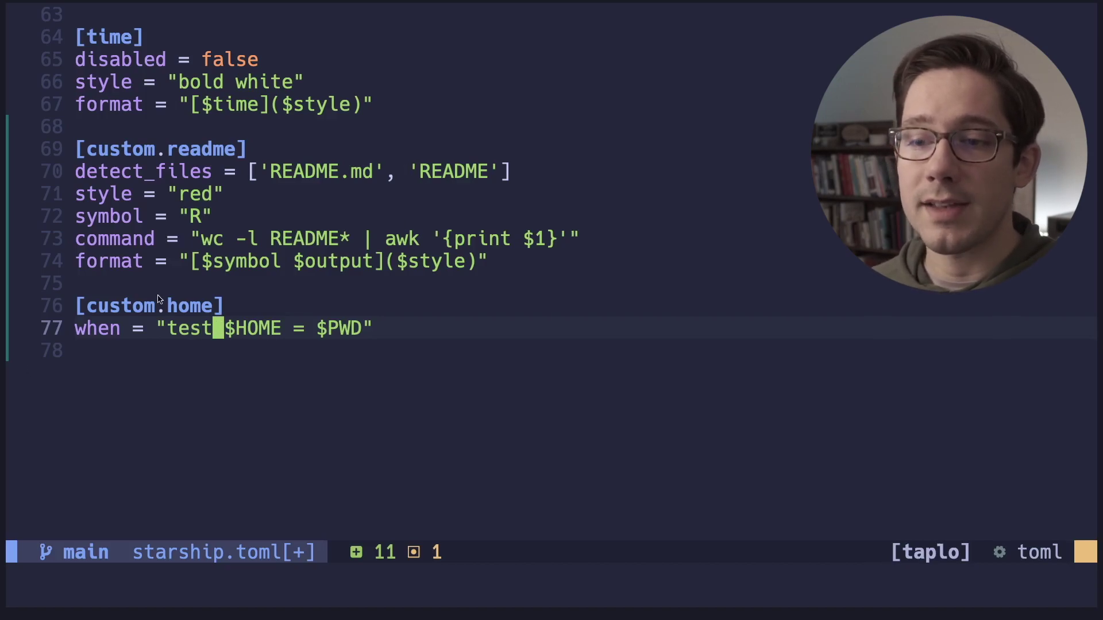
# - Add format = "YOU ARE HOME" to the custom.home module
pyautogui.press('o')
pyautogui.write('format=')
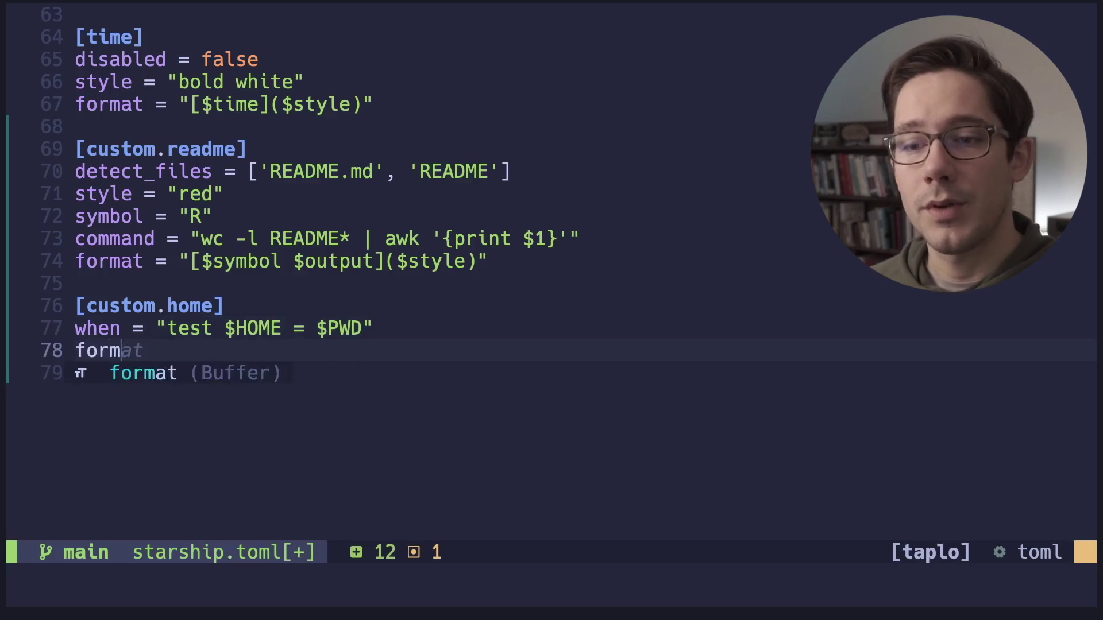
pyautogui.press('BackSpace')
pyautogui.press('BackSpace')
pyautogui.write('= "YOU ARE')
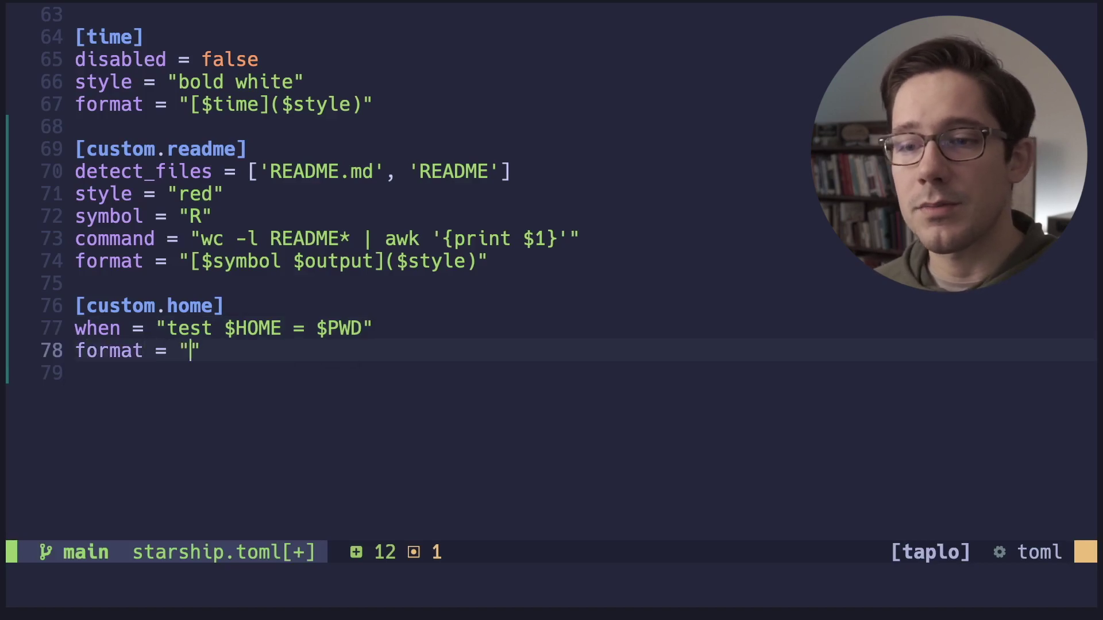
pyautogui.write(' HOME')
pyautogui.press('Escape')
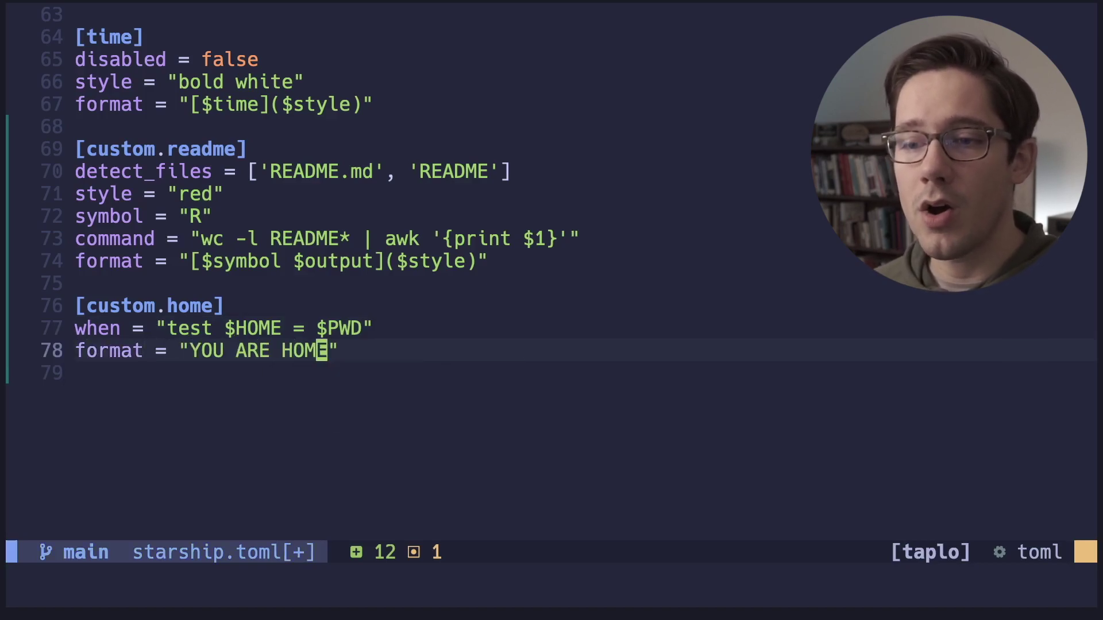
# - Insert ${custom.home} after ${custom.readme} in the top prompt format, save, and suspend Neovim
pyautogui.press('k')
pyautogui.press('k')
pyautogui.press('k')
pyautogui.press('k')
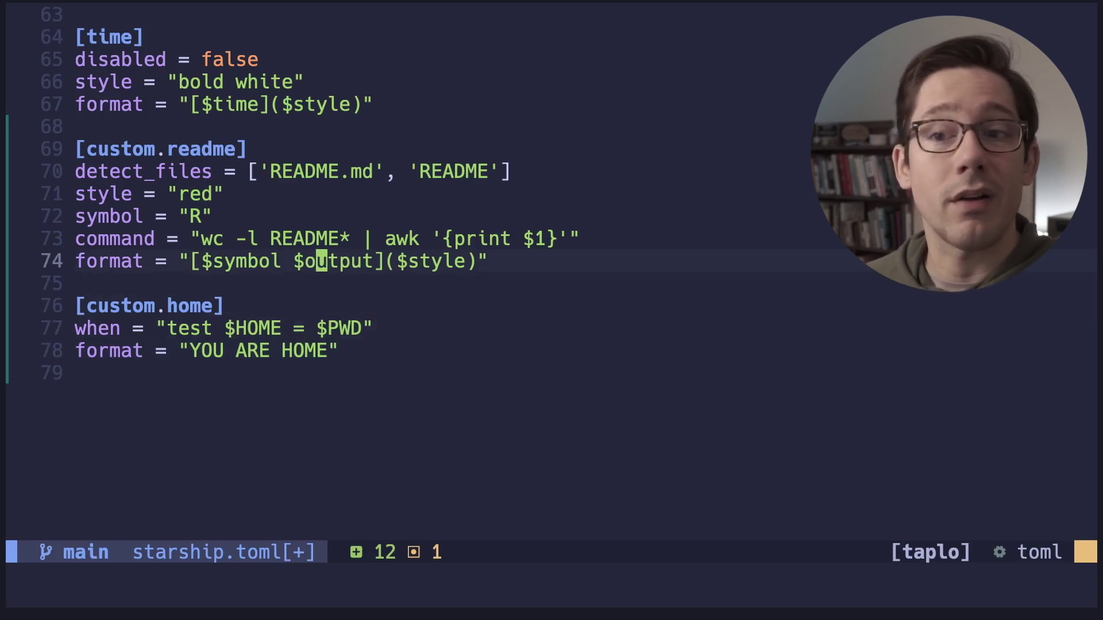
pyautogui.press('j')
pyautogui.press('j')
pyautogui.press('j')
pyautogui.press('j')
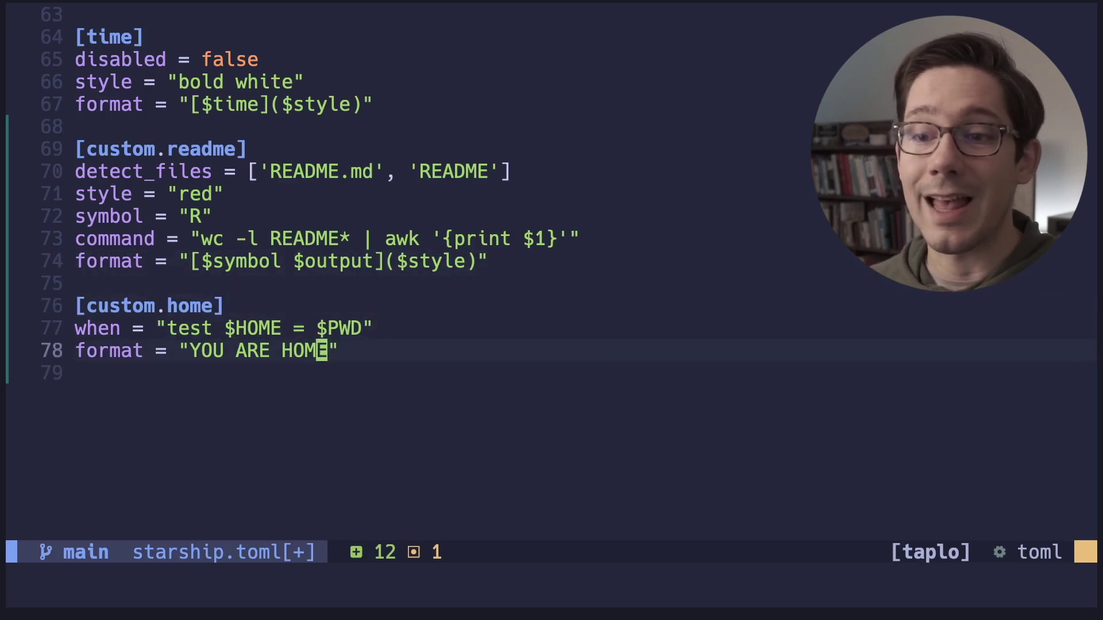
pyautogui.press('j')
pyautogui.hotkey('ctrl', 'o')
pyautogui.hotkey('ctrl', 'o')
pyautogui.hotkey('ctrl', 'o')
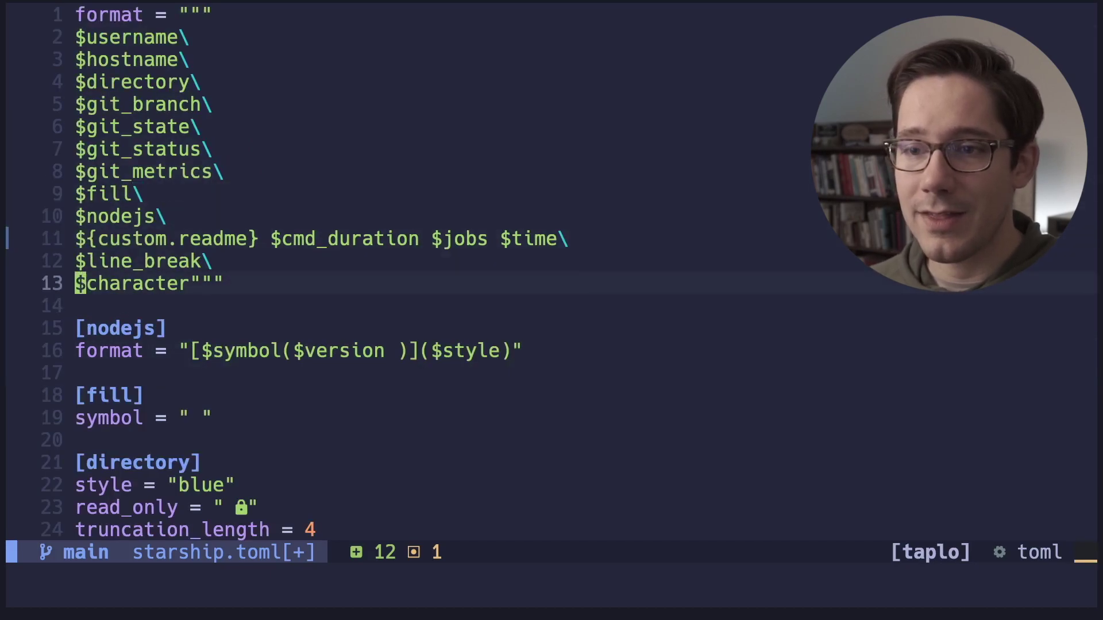
pyautogui.hotkey('ctrl', 'o')
pyautogui.hotkey('ctrl', 'o')
pyautogui.hotkey('ctrl', 'o')
pyautogui.hotkey('ctrl', 'o')
pyautogui.hotkey('ctrl', 'o')
pyautogui.press('.')
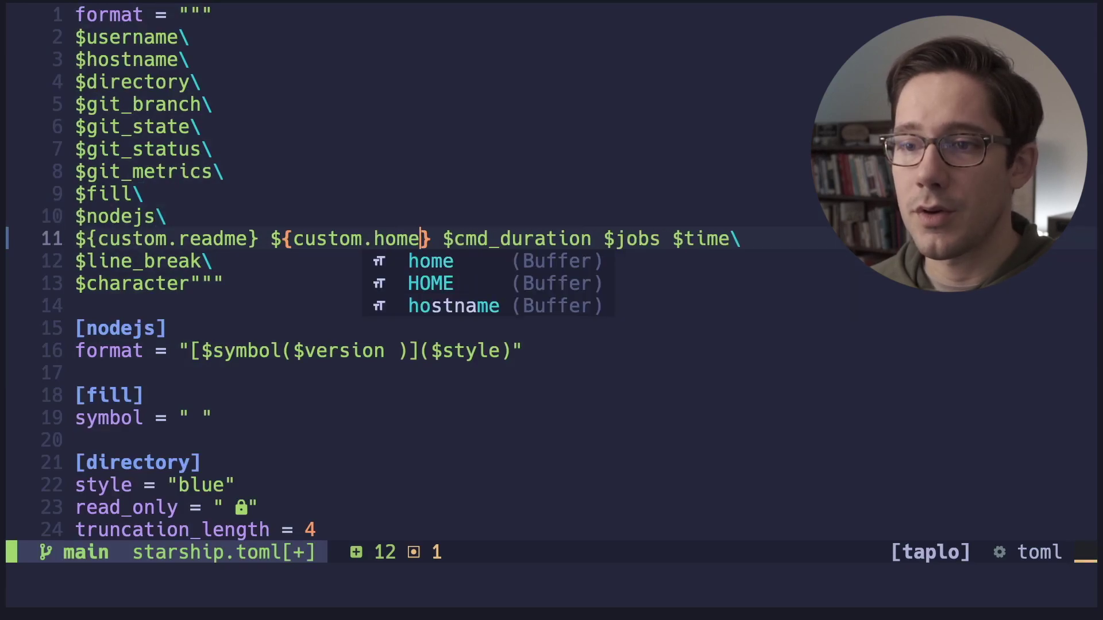
pyautogui.press(':')
pyautogui.write('w')
pyautogui.press('Return')
pyautogui.hotkey('ctrl', 'z')
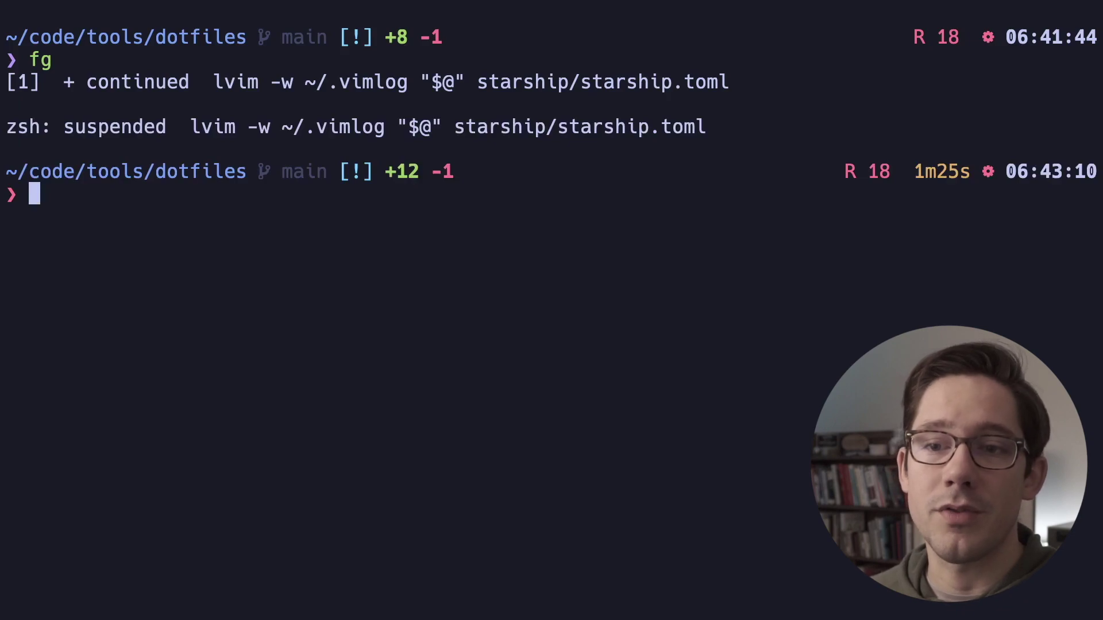
# - In the home directory, highlight the YOU ARE HOME prompt and echo $HOME and $PWD to compare them
pyautogui.write('cd')
pyautogui.press('Return')
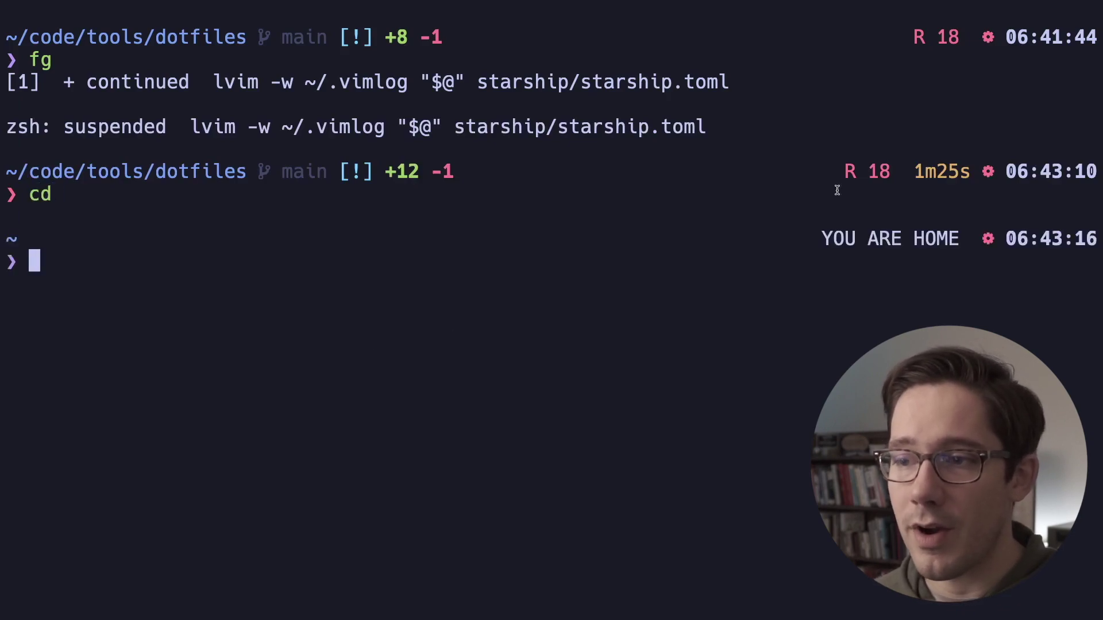
pyautogui.moveTo(821, 238); pyautogui.dragTo(975, 238)
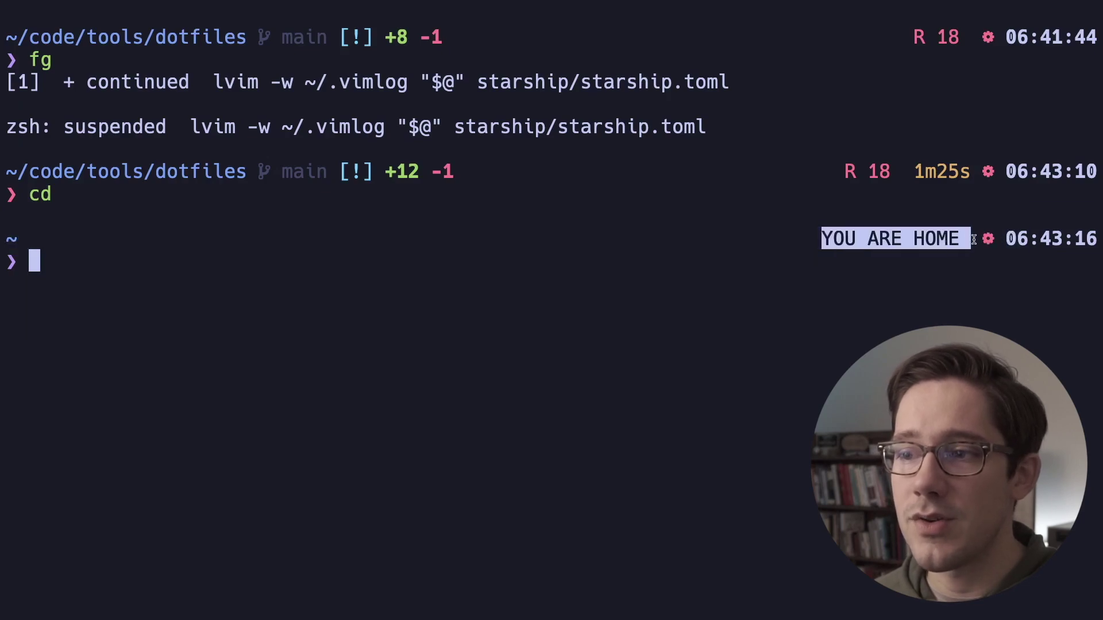
pyautogui.click(920, 260)
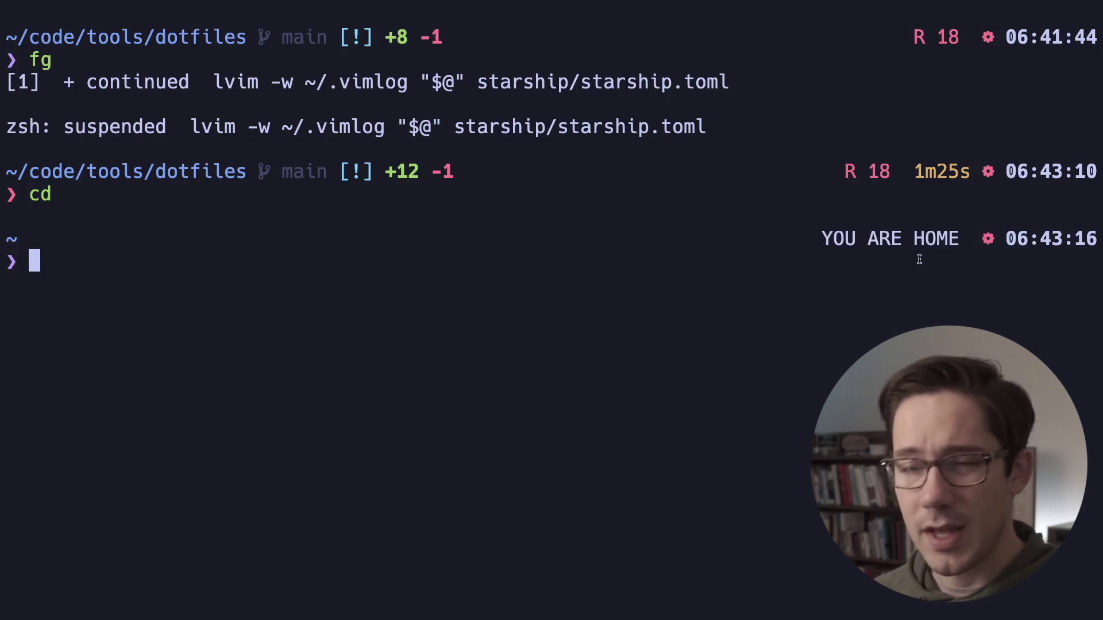
pyautogui.write('echo $HOME')
pyautogui.press('Return')
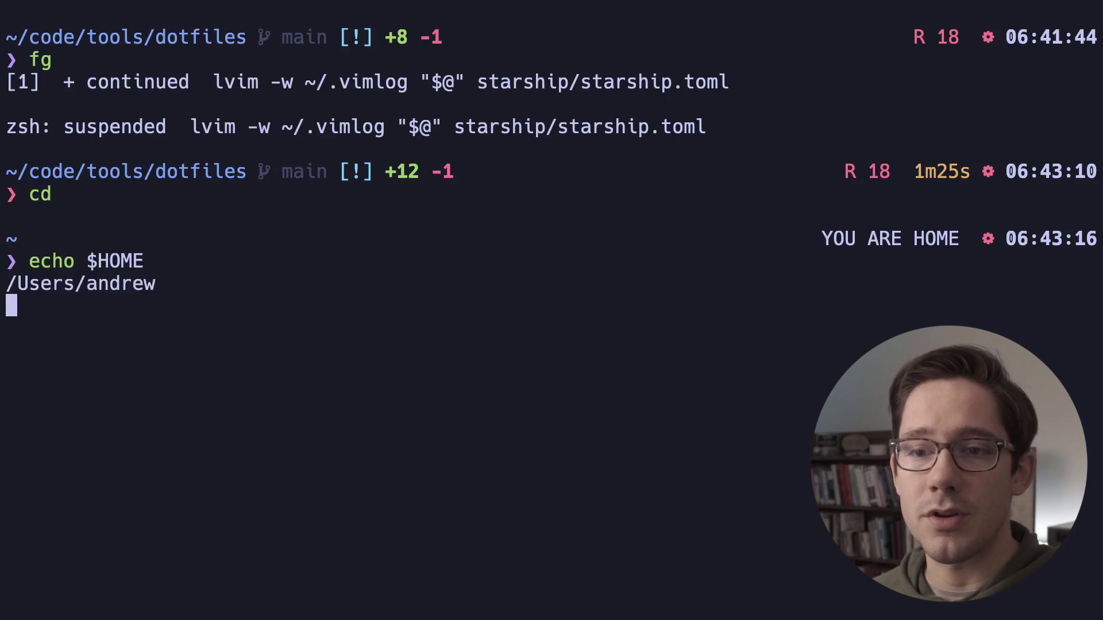
pyautogui.write('echo $PWD')
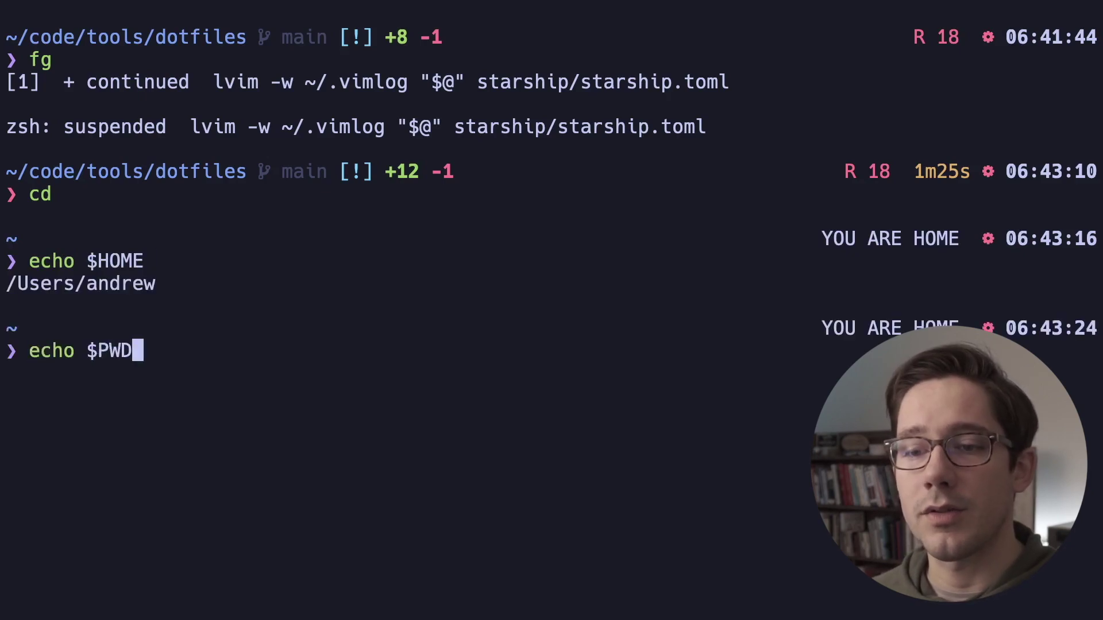
pyautogui.press('Return')
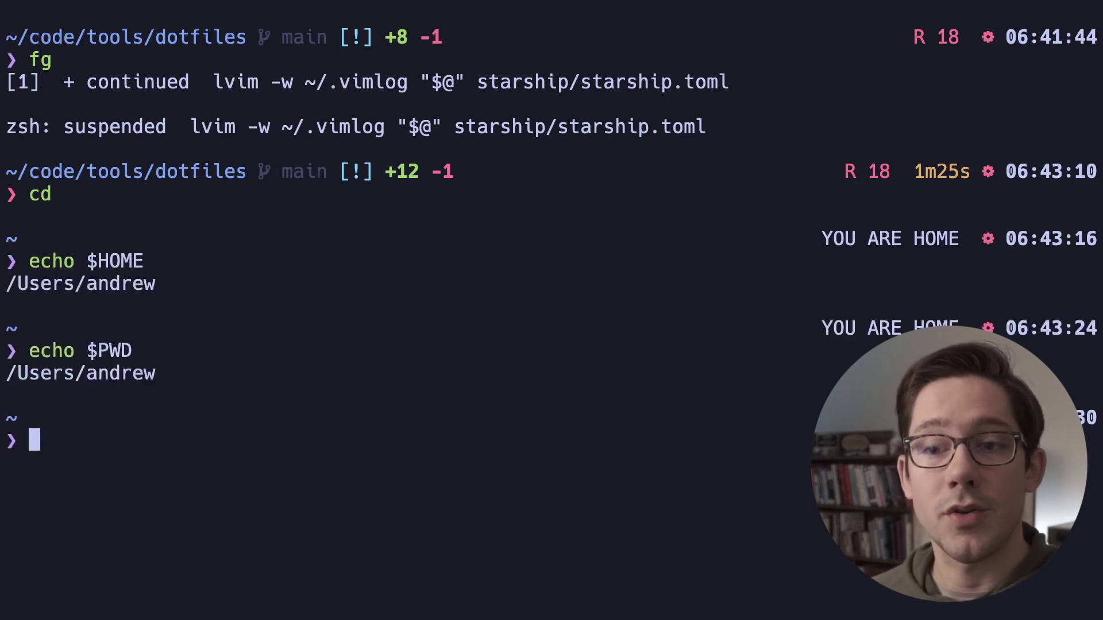
# - Jump to dotfiles with z dot, echo $PWD to confirm the prompt changes, then resume the editor with fg
pyautogui.write('z dot')
pyautogui.press('Return')
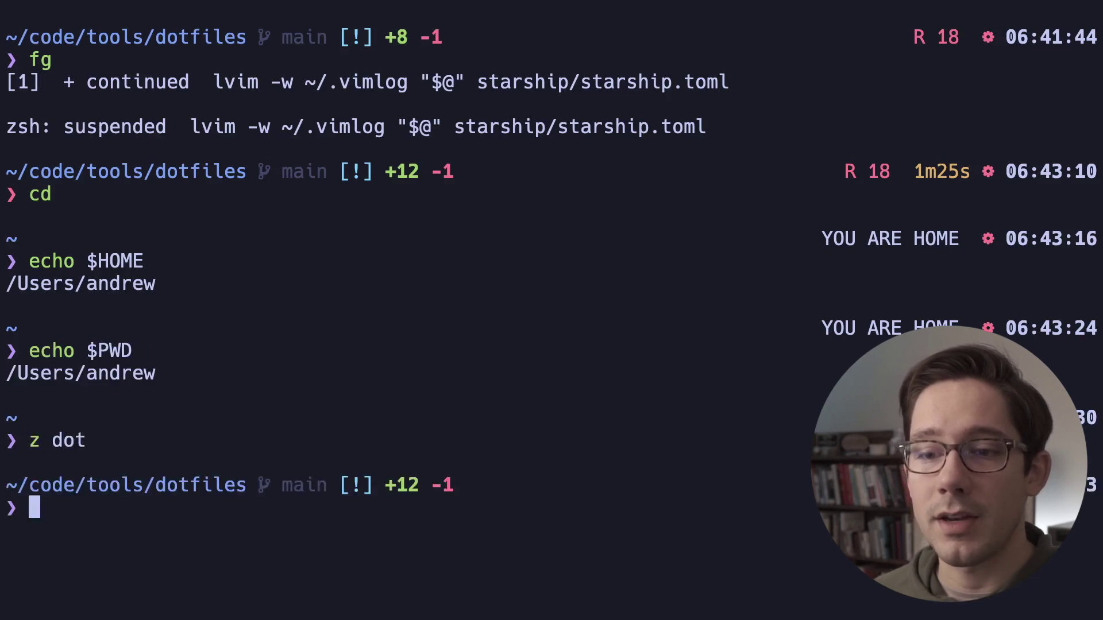
pyautogui.press('Up')
pyautogui.press('Return')
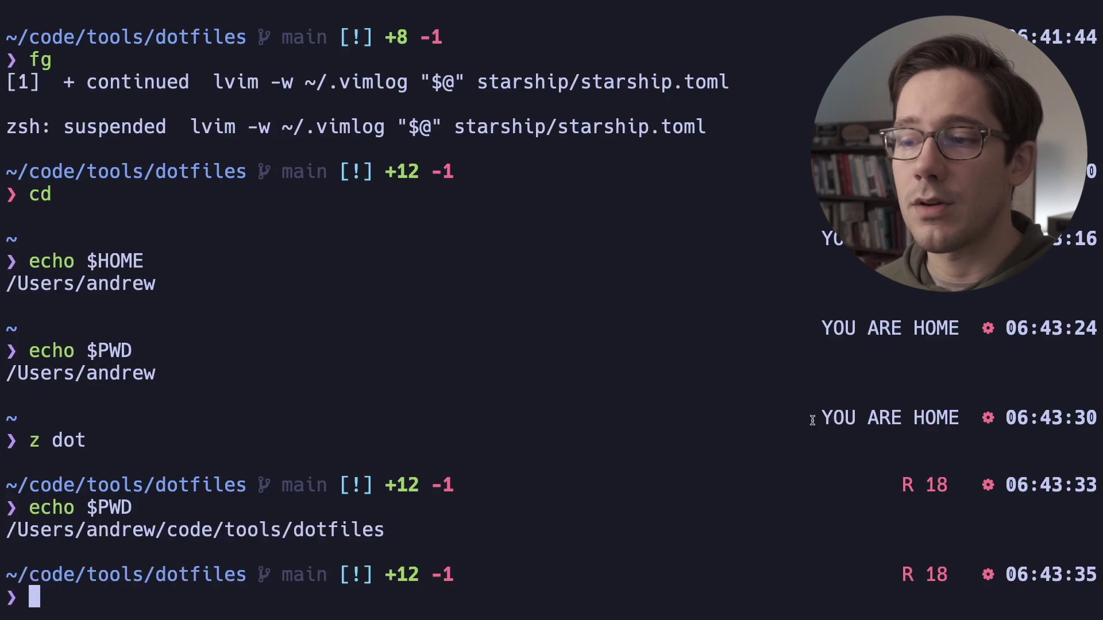
pyautogui.moveTo(811, 420); pyautogui.dragTo(962, 413)
pyautogui.write('fg')
pyautogui.press('Return')
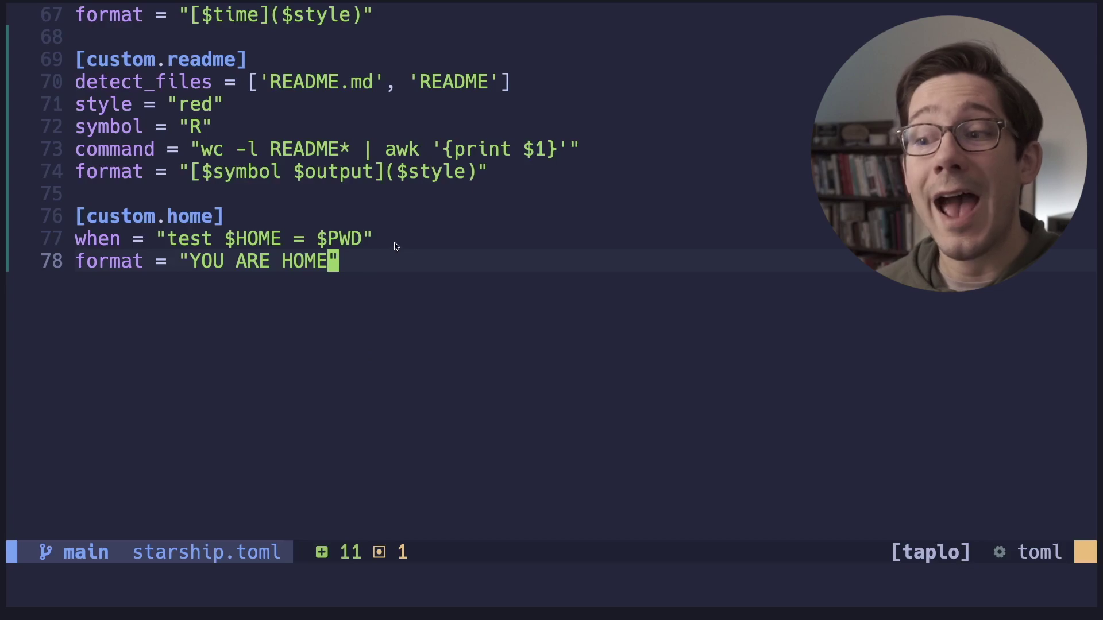
# - Add a new [custom.stunnel] section header below the custom.home module
pyautogui.press('o')
pyautogui.press('Return')
pyautogui.write('[')
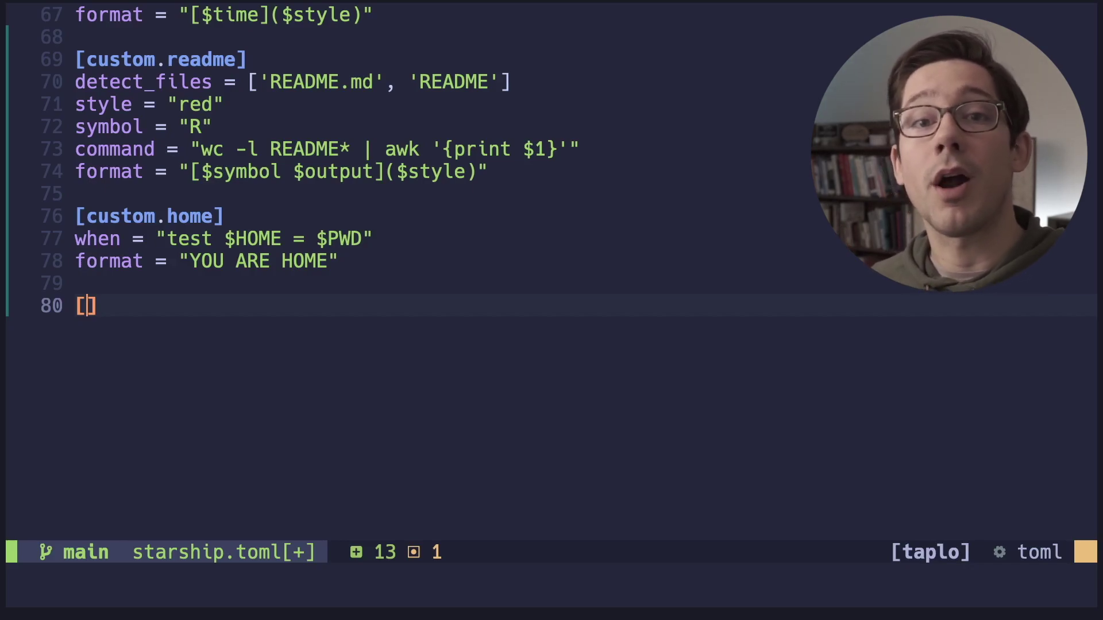
pyautogui.write('custom.stunnel')
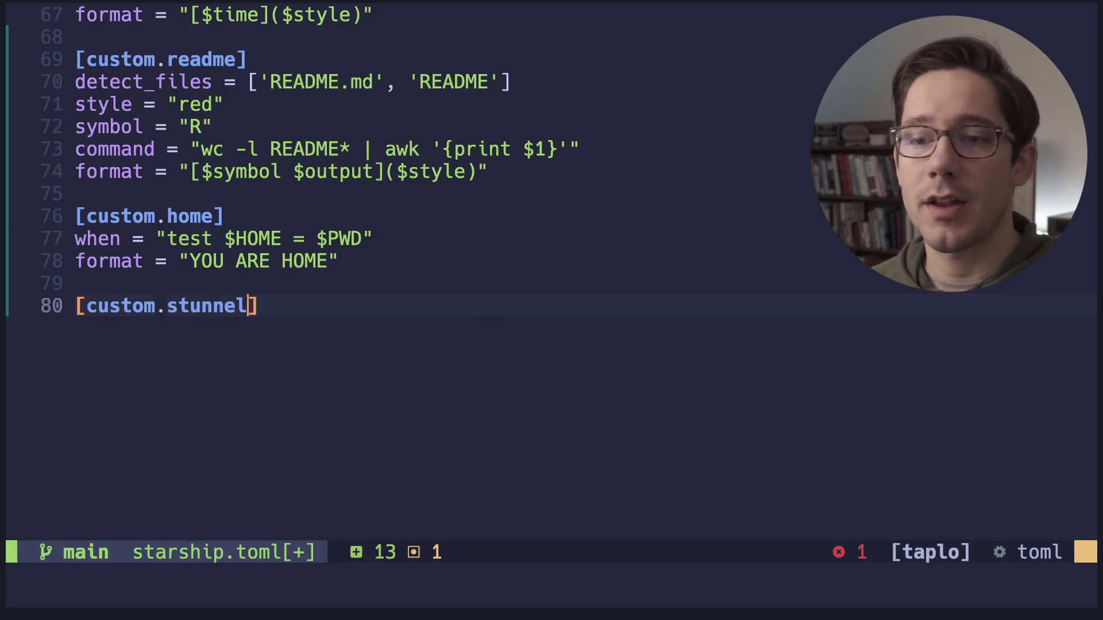
pyautogui.press('Escape')
# - Set when = "ps aux | grep stunnel | grep -v grep", then suspend and type that pipeline in the shell
pyautogui.write('o')
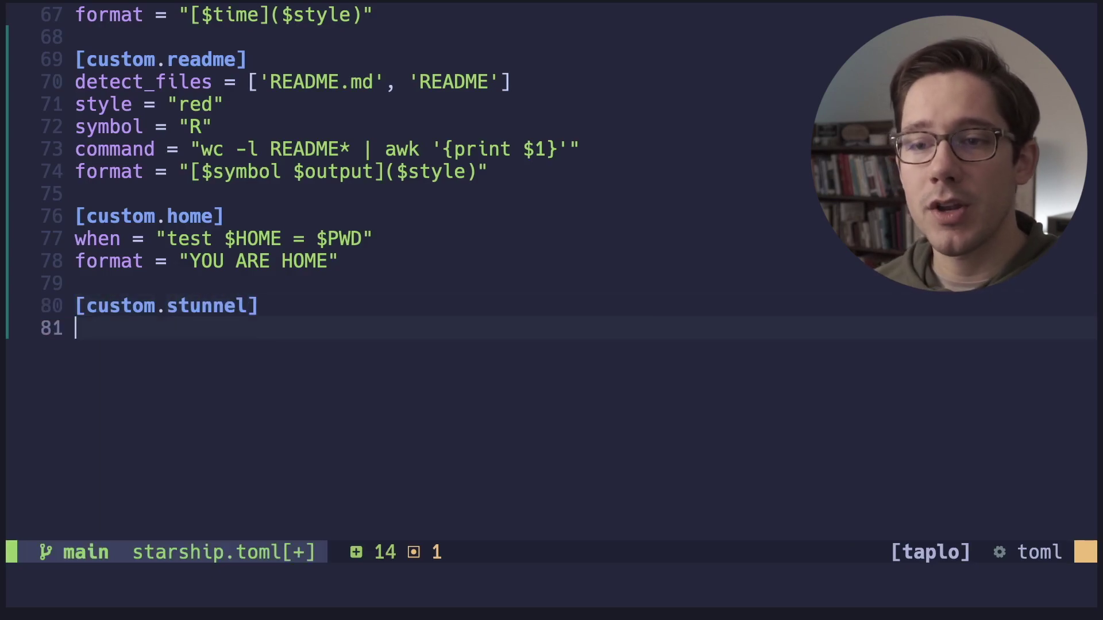
pyautogui.write('when =')
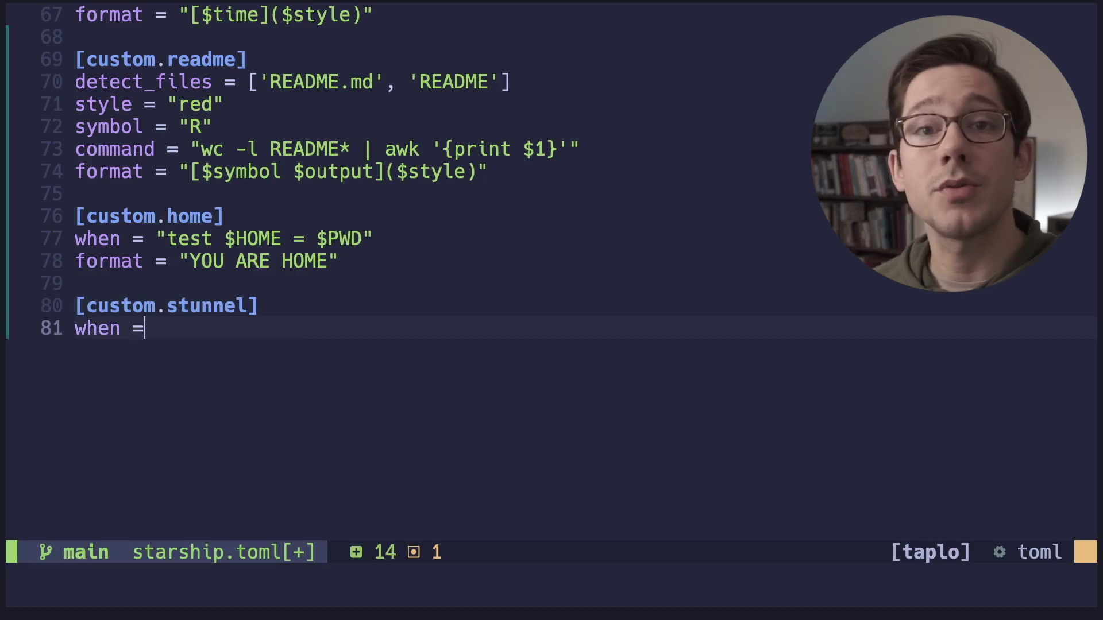
pyautogui.write(' "')
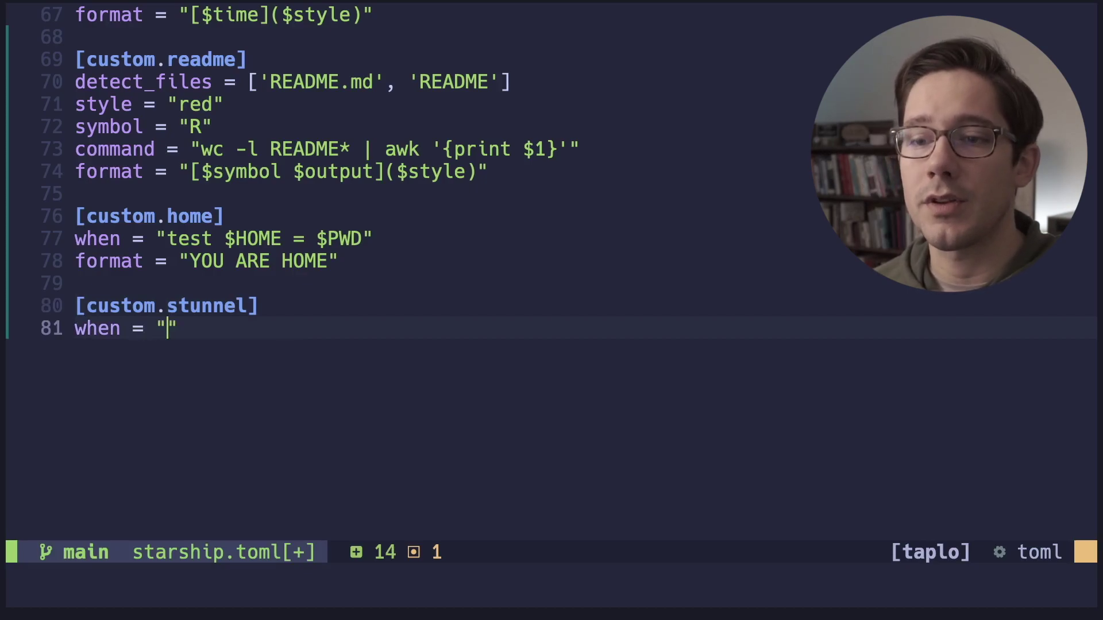
pyautogui.write('ps aux ')
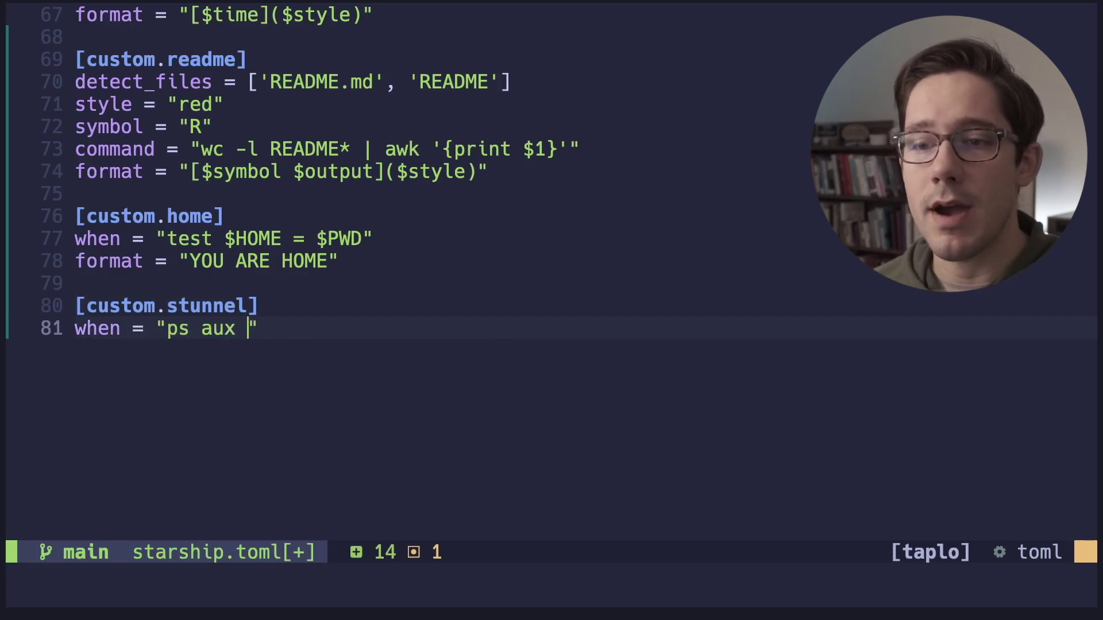
pyautogui.write('| grep st')
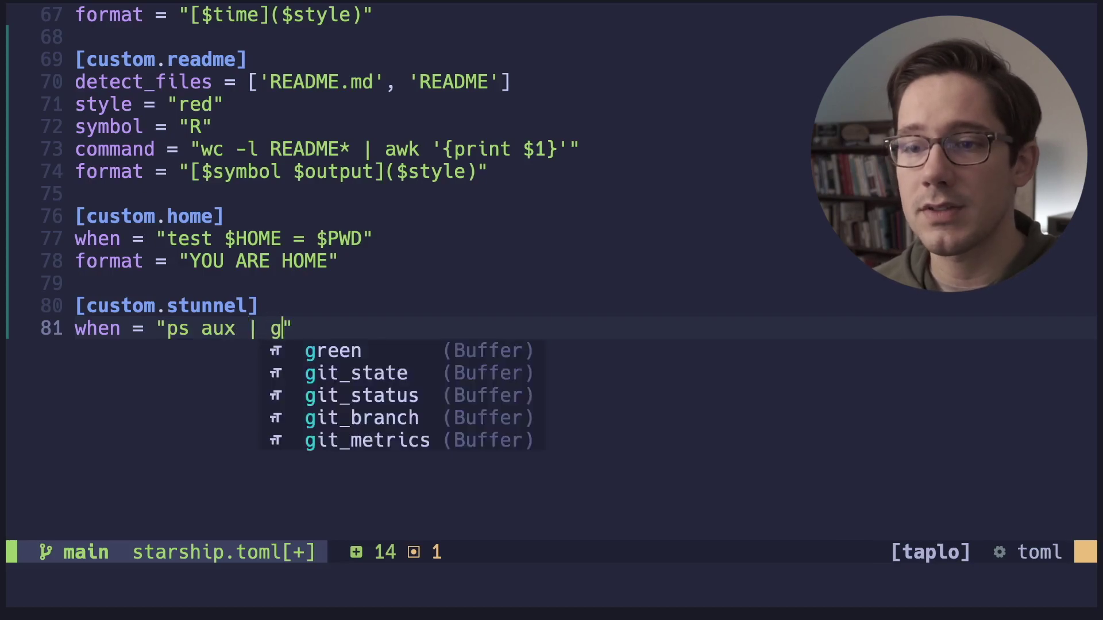
pyautogui.write('unnel | ')
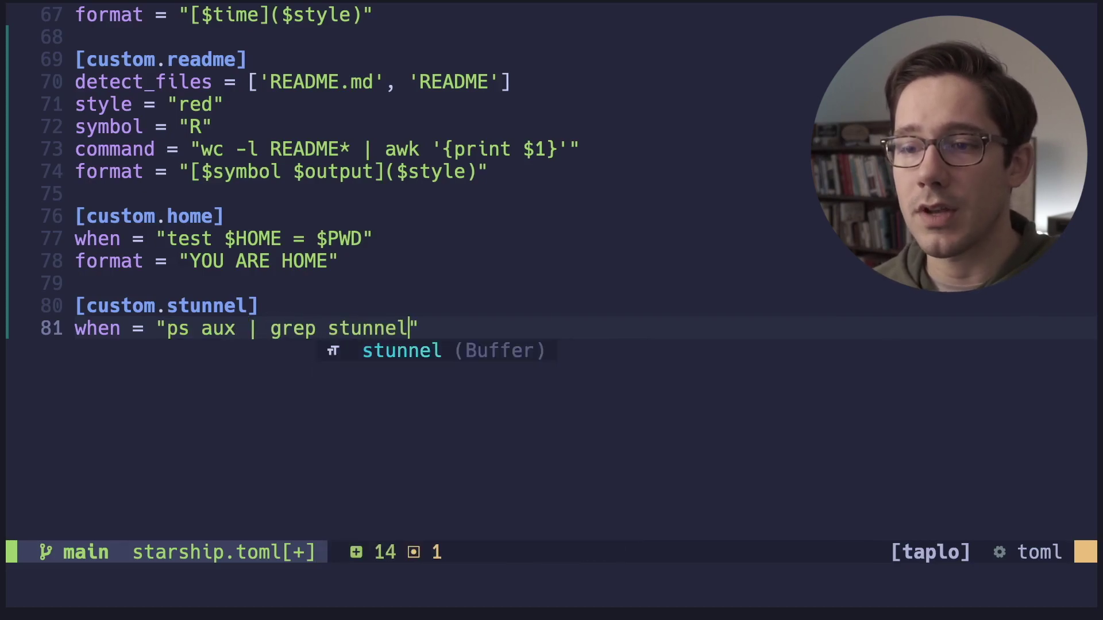
pyautogui.write('grep -v grep')
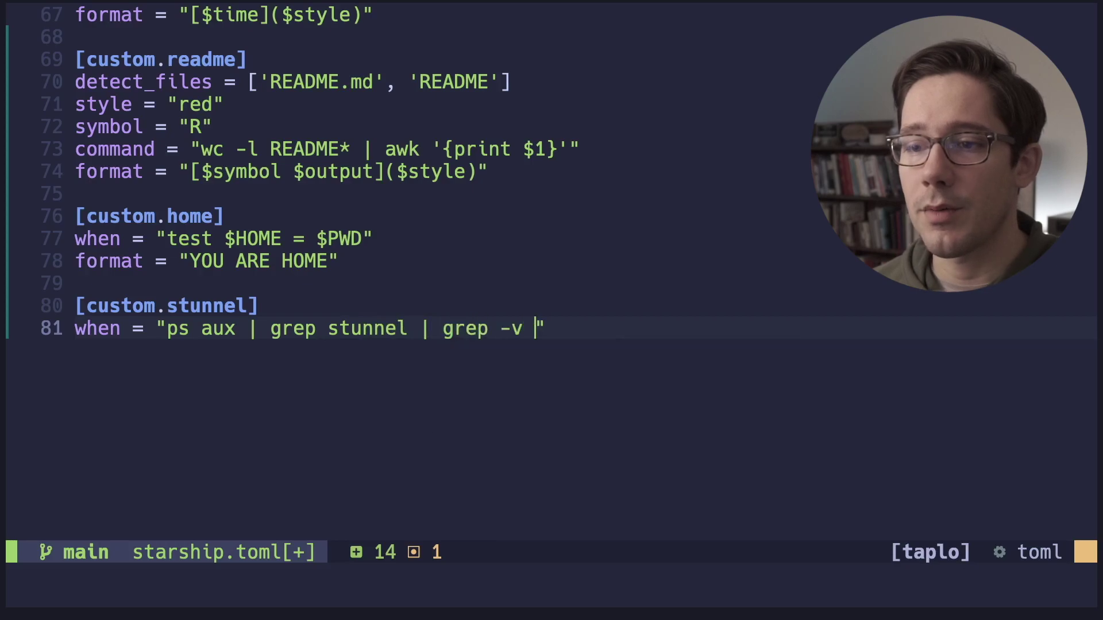
pyautogui.press('Escape')
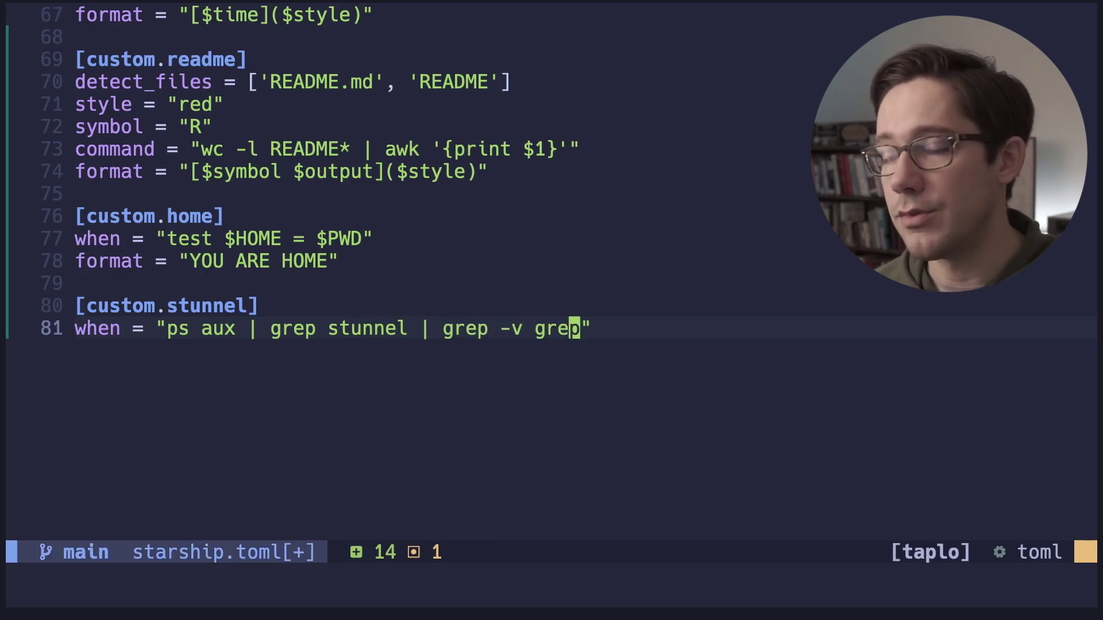
pyautogui.hotkey('ctrl', 'z')
pyautogui.write('ps aux ')
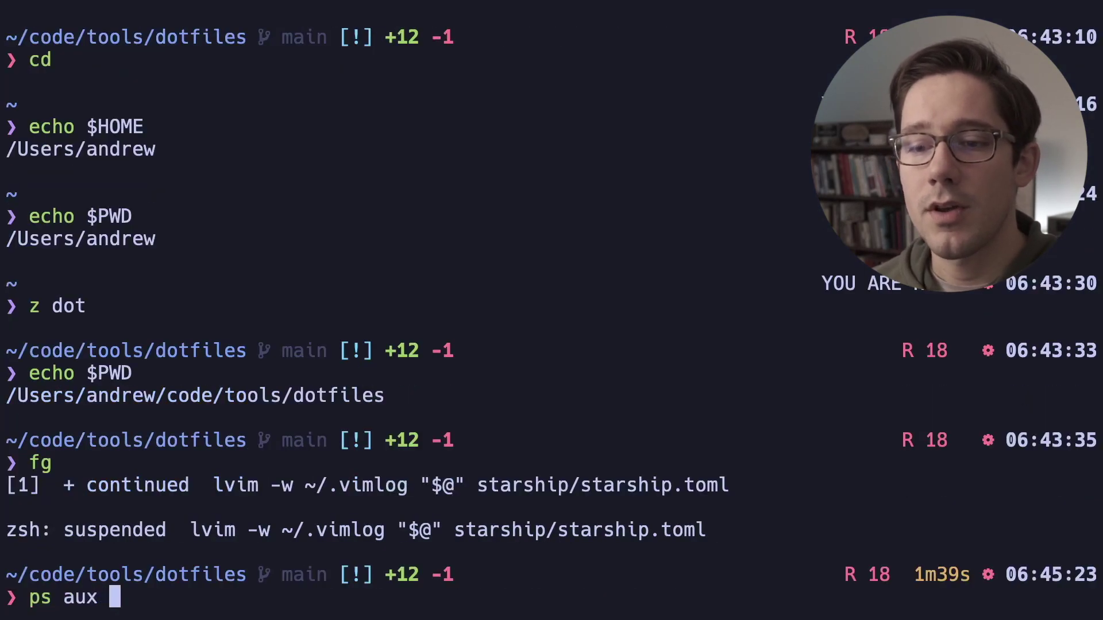
pyautogui.write('| grep stunne')
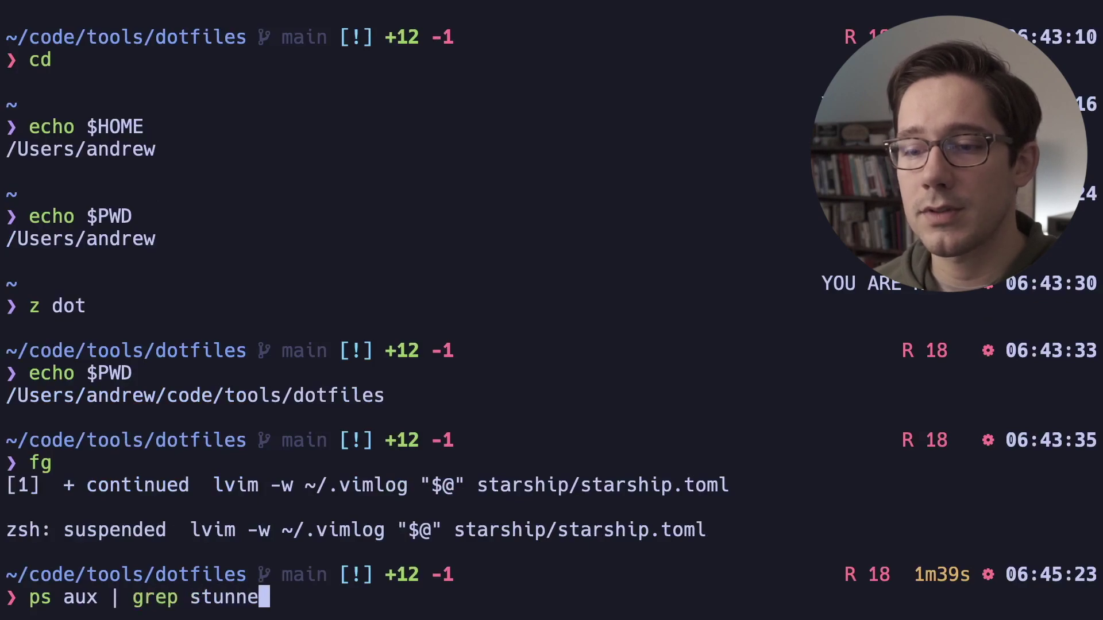
pyautogui.write('l | grep -v grep')
# - Run the stunnel ps check, rerun it grepping for vim, and highlight the nvim starship.toml process paths
pyautogui.press('Return')
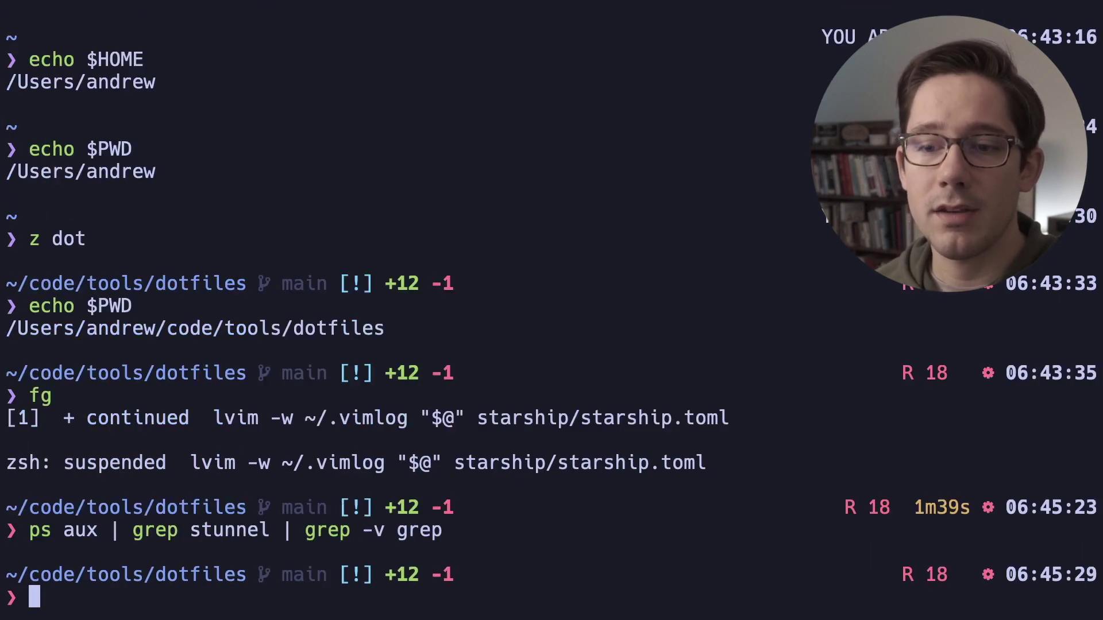
pyautogui.press('Up')
pyautogui.click(367, 597)
pyautogui.press('Left')
pyautogui.press('Left')
pyautogui.press('Left')
pyautogui.press('Left')
pyautogui.press('Left')
pyautogui.press('Left')
pyautogui.press('Left')
pyautogui.press('Left')
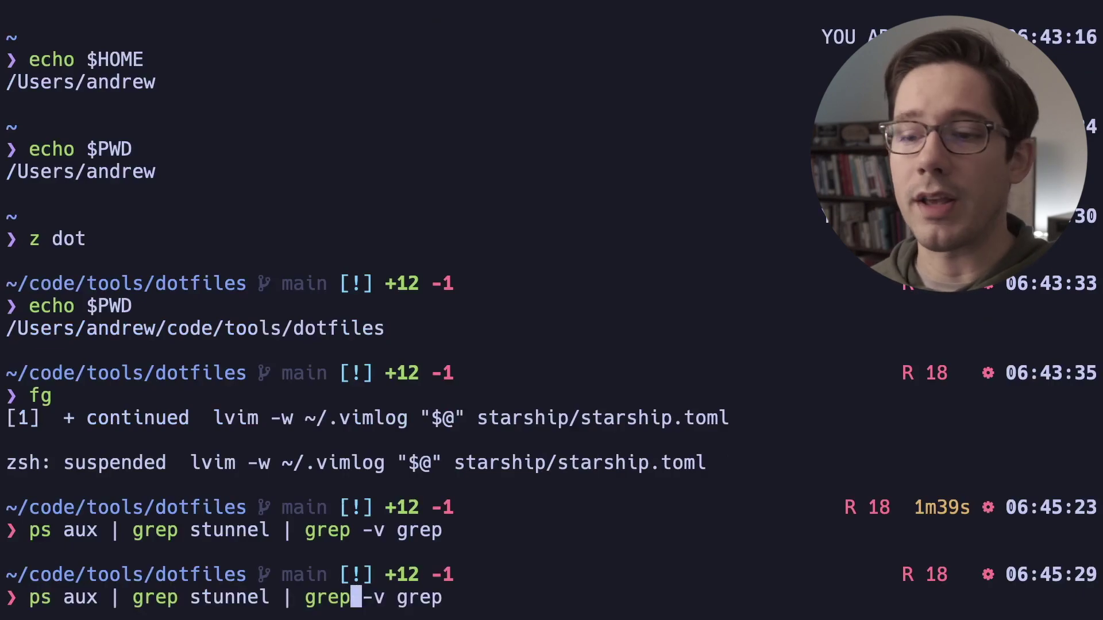
pyautogui.press('BackSpace')
pyautogui.press('BackSpace')
pyautogui.press('BackSpace')
pyautogui.press('BackSpace')
pyautogui.press('BackSpace')
pyautogui.press('BackSpace')
pyautogui.press('BackSpace')
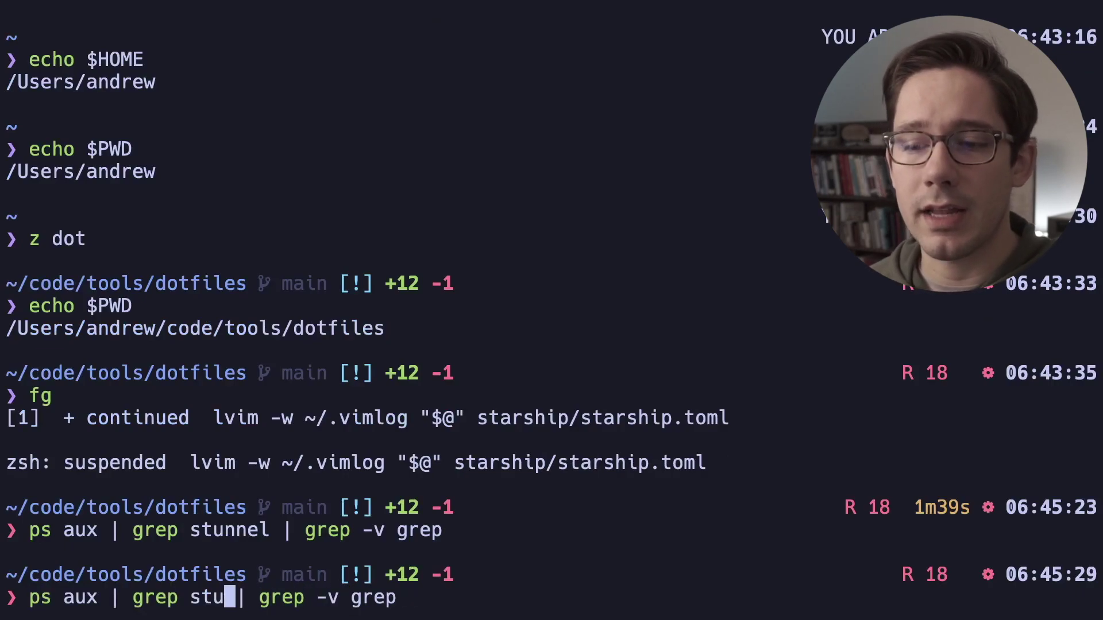
pyautogui.write('im')
pyautogui.press('Return')
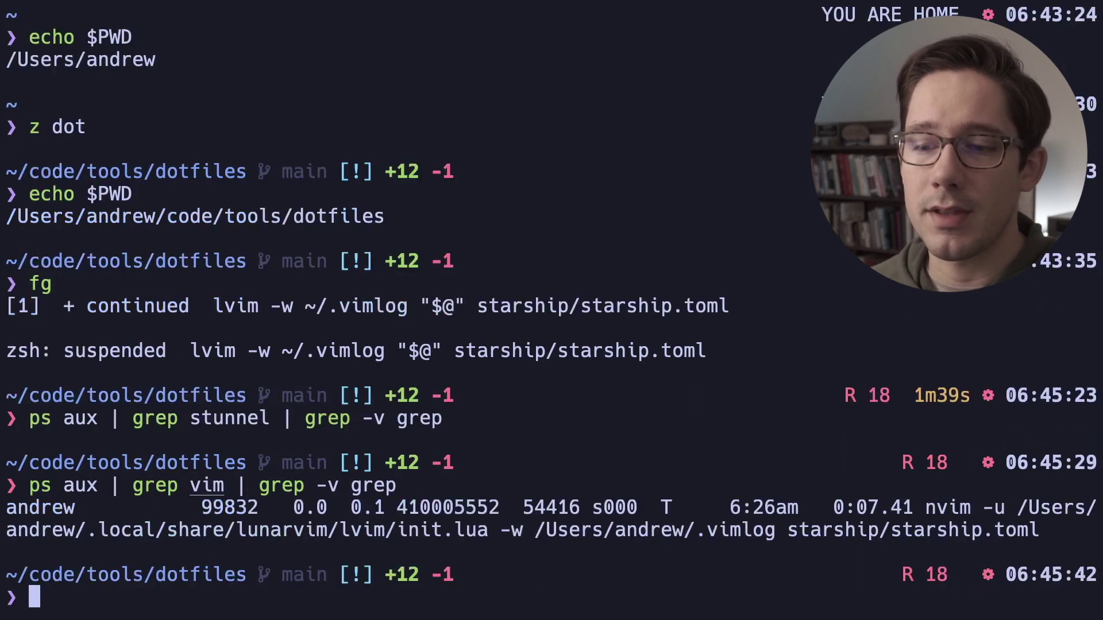
pyautogui.moveTo(225, 531); pyautogui.dragTo(374, 533)
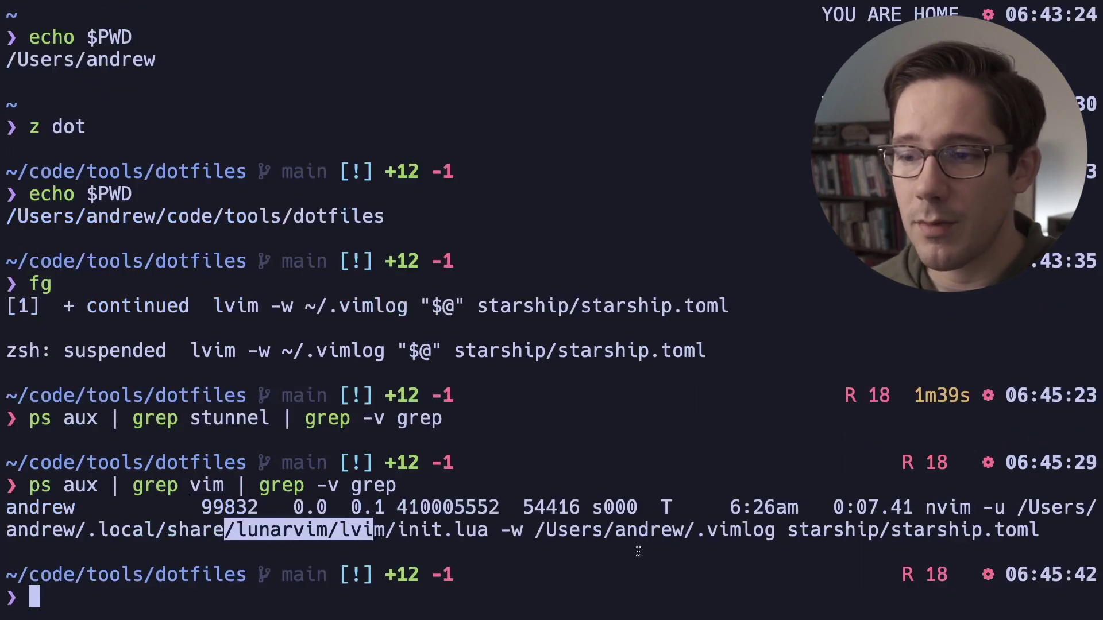
pyautogui.moveTo(788, 532); pyautogui.dragTo(1038, 528)
pyautogui.click(1037, 527)
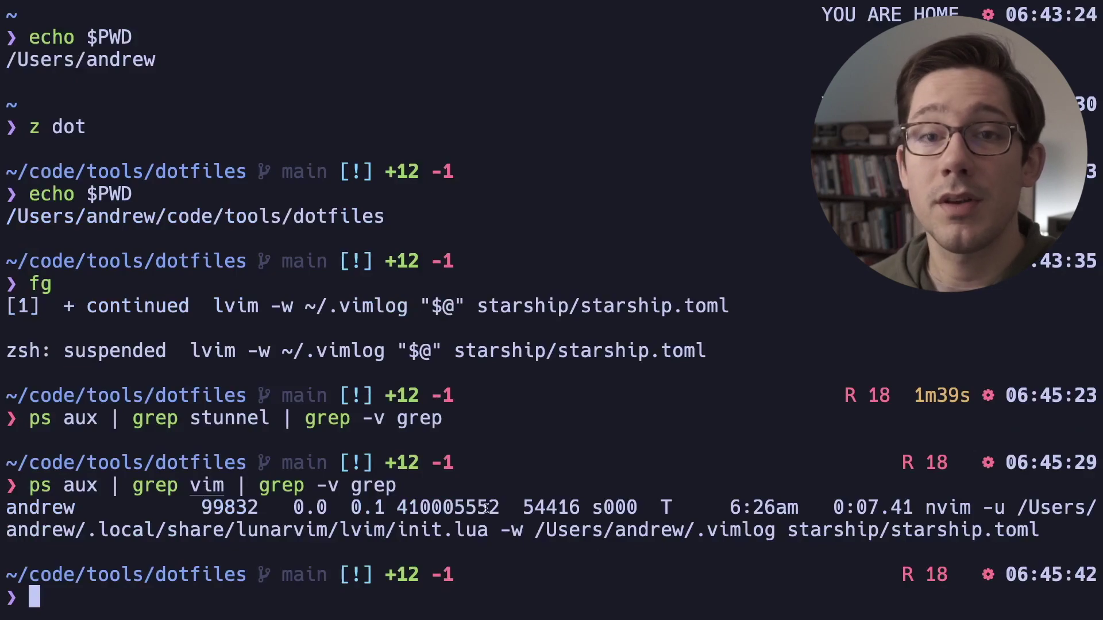
# - Resume Neovim and change the stunnel module's when check from stunnel to vim
pyautogui.write('fg')
pyautogui.press('Return')
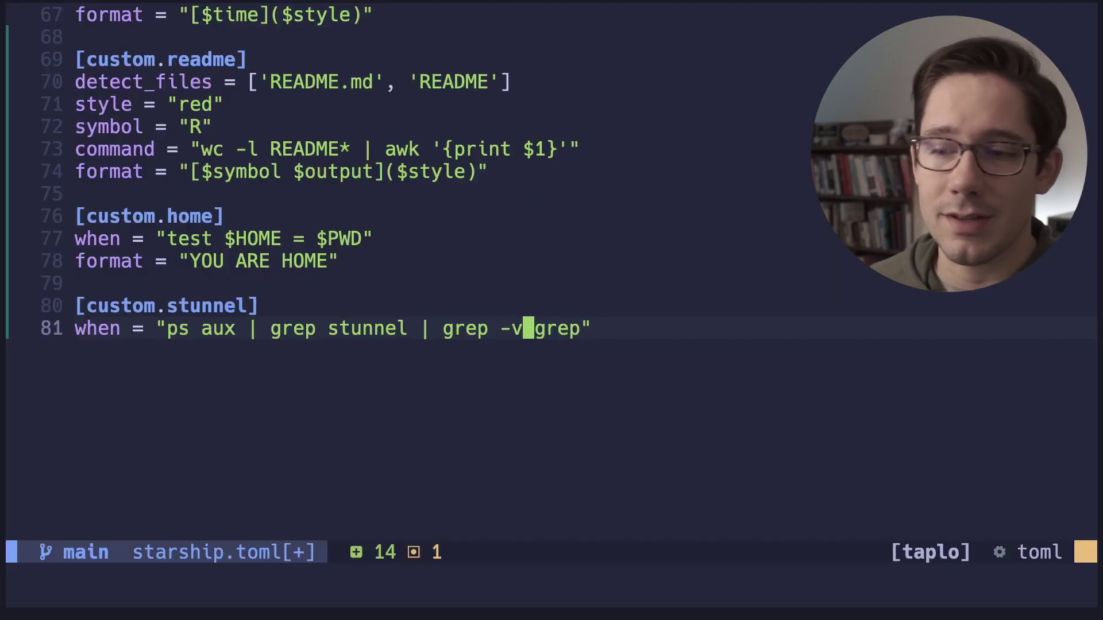
pyautogui.click(368, 328)
pyautogui.write('ciwvim')
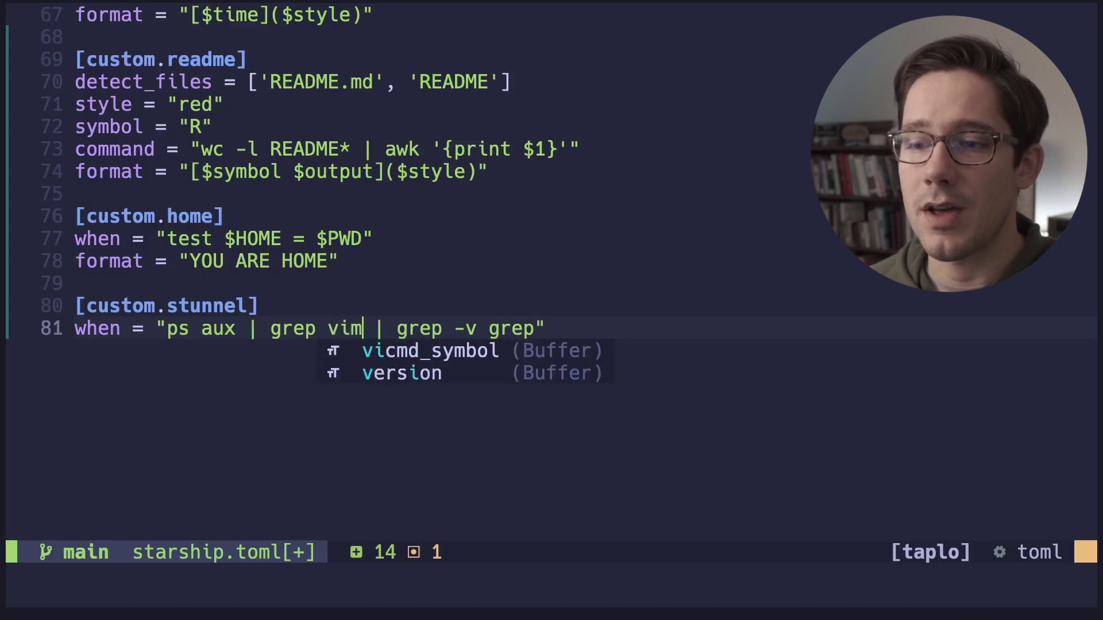
pyautogui.press('Escape')
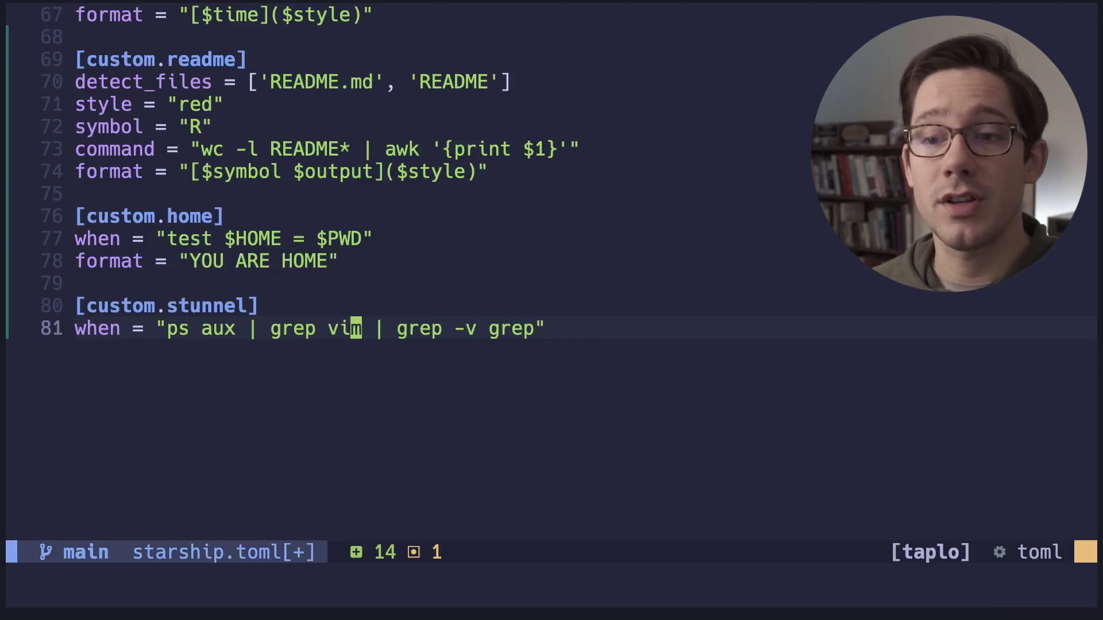
# - Add command = "ps -o -etime= -p $()" under the when line
pyautogui.write('o')
pyautogui.write('command =')
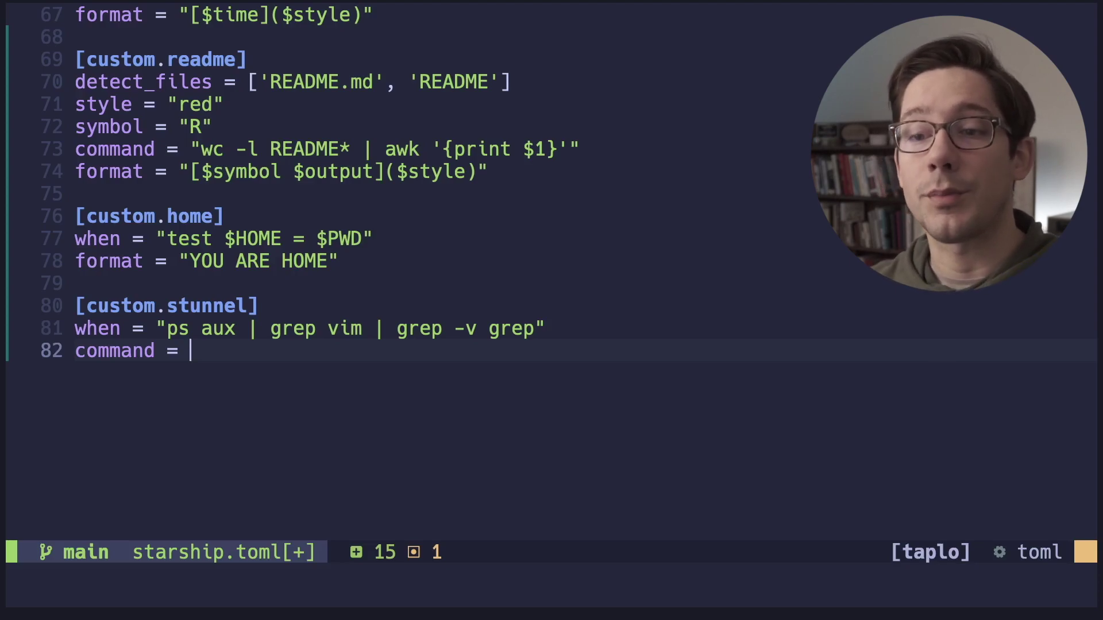
pyautogui.write('"ps -o ')
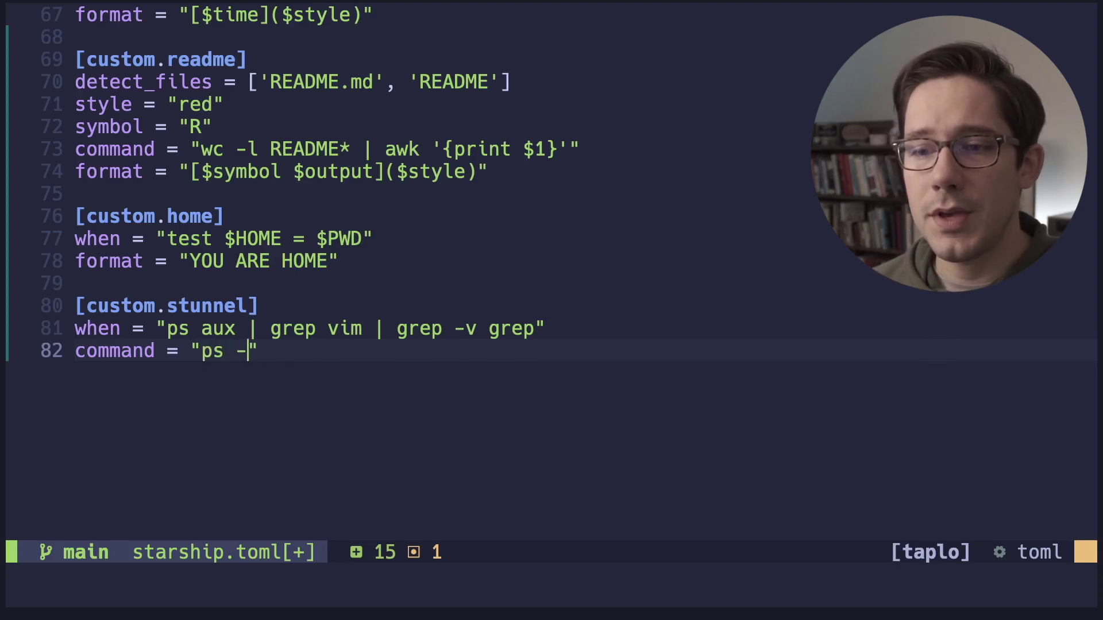
pyautogui.write('-etime=')
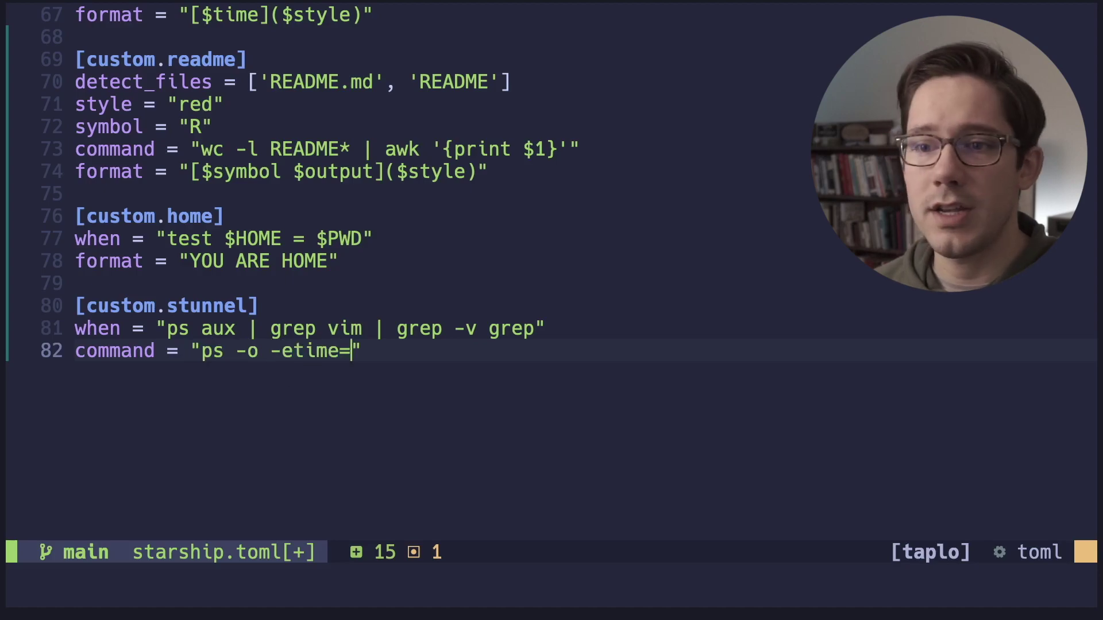
pyautogui.write(' -p')
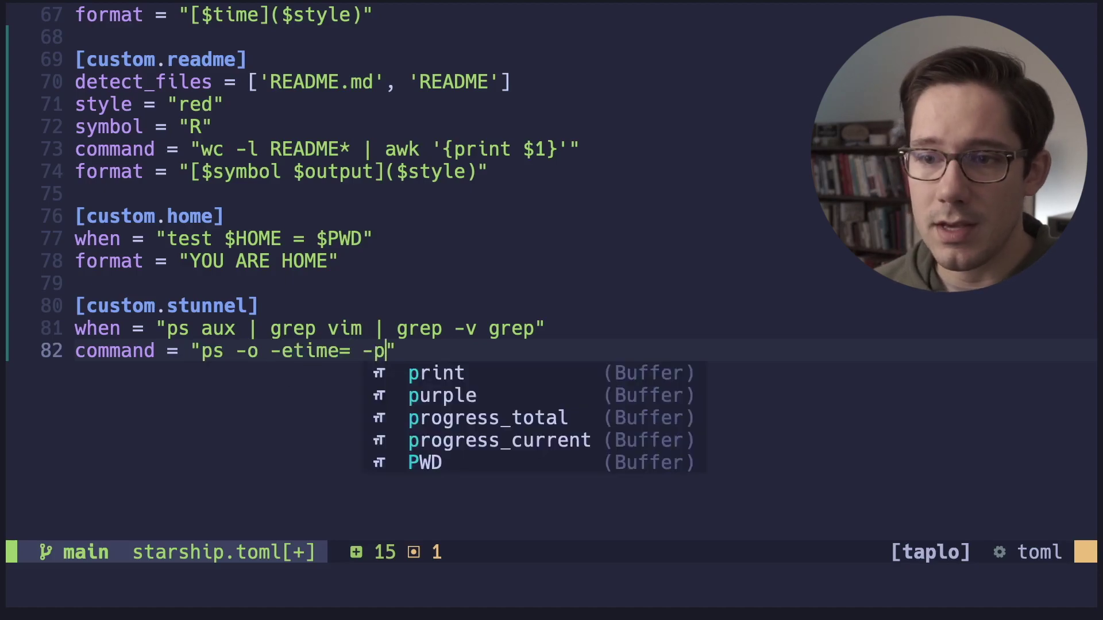
pyautogui.press('Escape')
pyautogui.press('h')
pyautogui.press('h')
pyautogui.press('h')
pyautogui.press('l')
pyautogui.press('l')
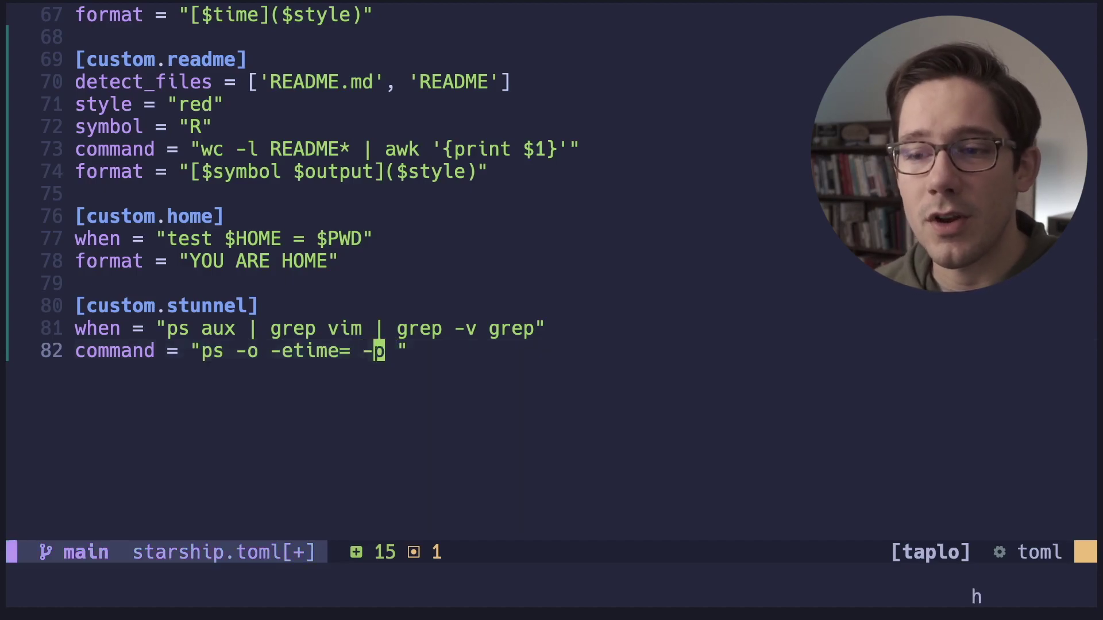
pyautogui.press('h')
pyautogui.press('h')
pyautogui.press('h')
pyautogui.press('h')
pyautogui.press('h')
pyautogui.press('h')
pyautogui.press('h')
pyautogui.press('h')
pyautogui.press('h')
pyautogui.press('h')
pyautogui.press('h')
pyautogui.press('h')
pyautogui.press('h')
pyautogui.press('1')
pyautogui.press('0')
pyautogui.press('l')
pyautogui.press('l')
pyautogui.press('l')
pyautogui.press('Escape')
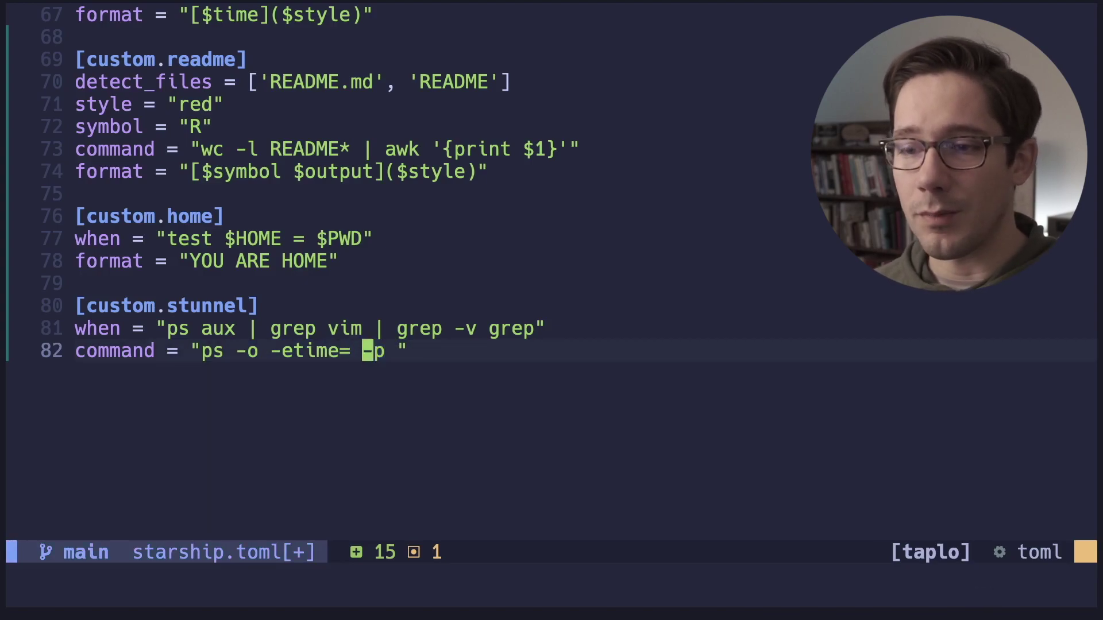
pyautogui.press('l')
pyautogui.press('l')
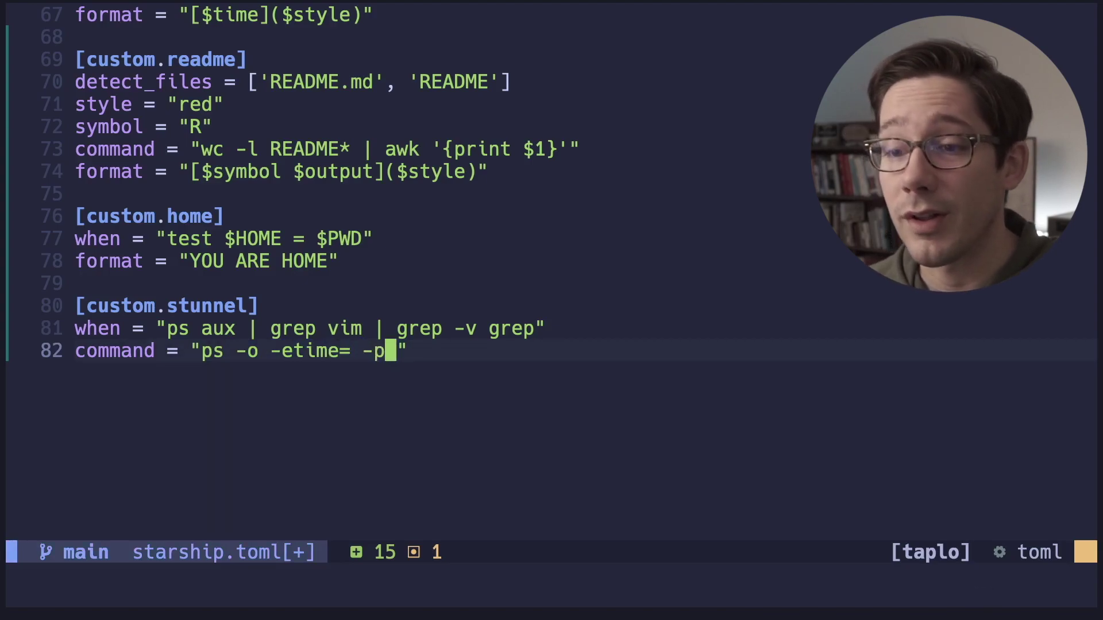
pyautogui.press('a')
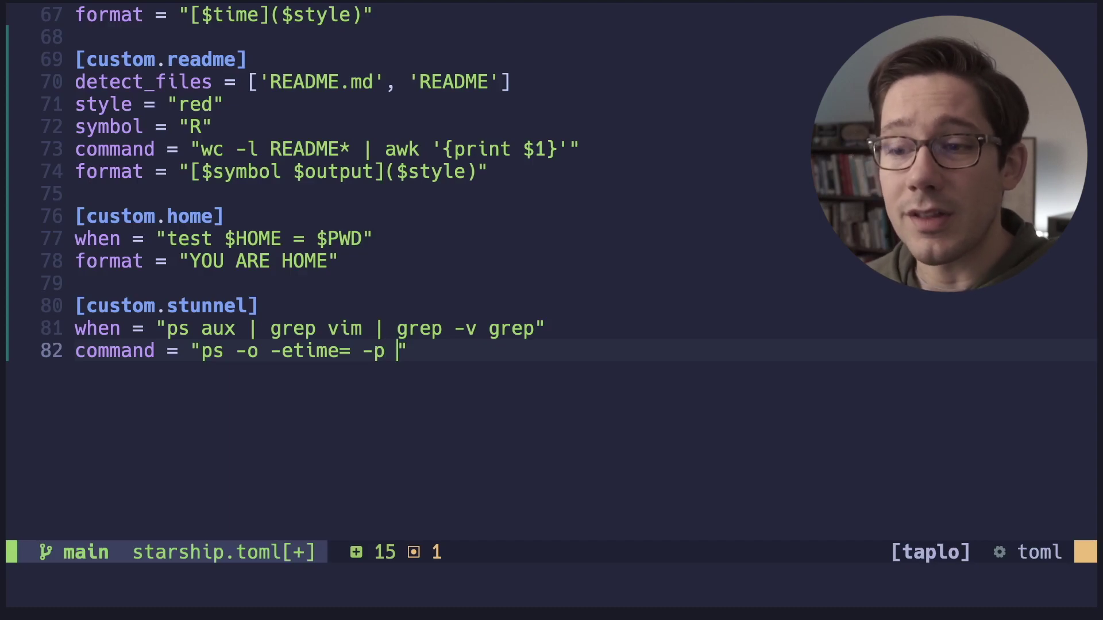
pyautogui.write('$(')
pyautogui.press('Escape')
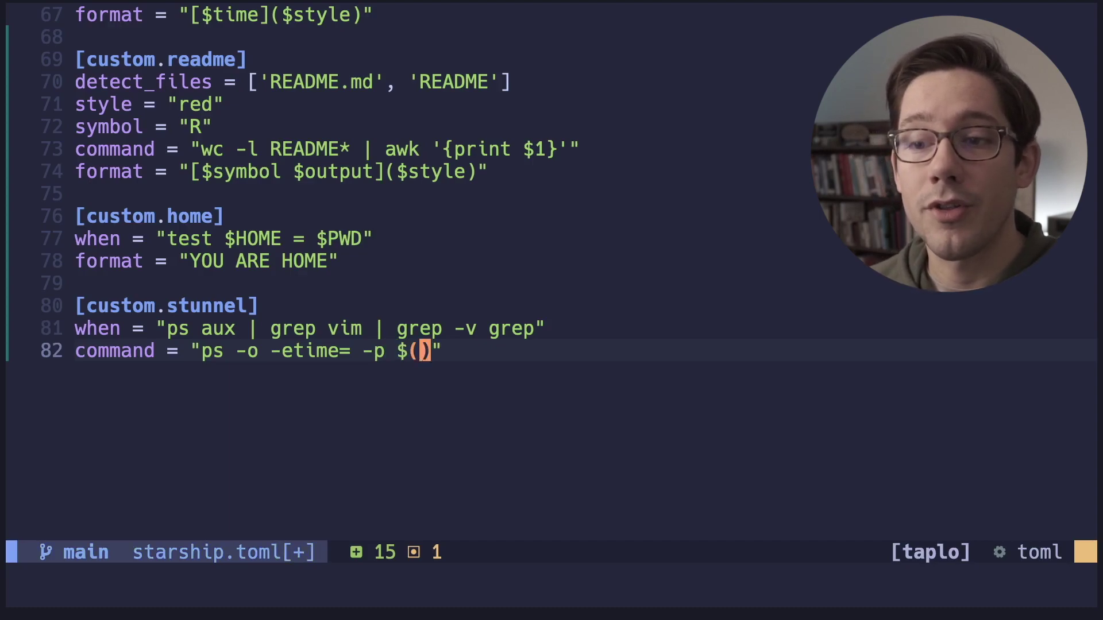
# - Copy the when ps pipeline into the $() with a trailing pipe, then suspend Neovim
pyautogui.press('k')
pyautogui.press('f')
pyautogui.press('g')
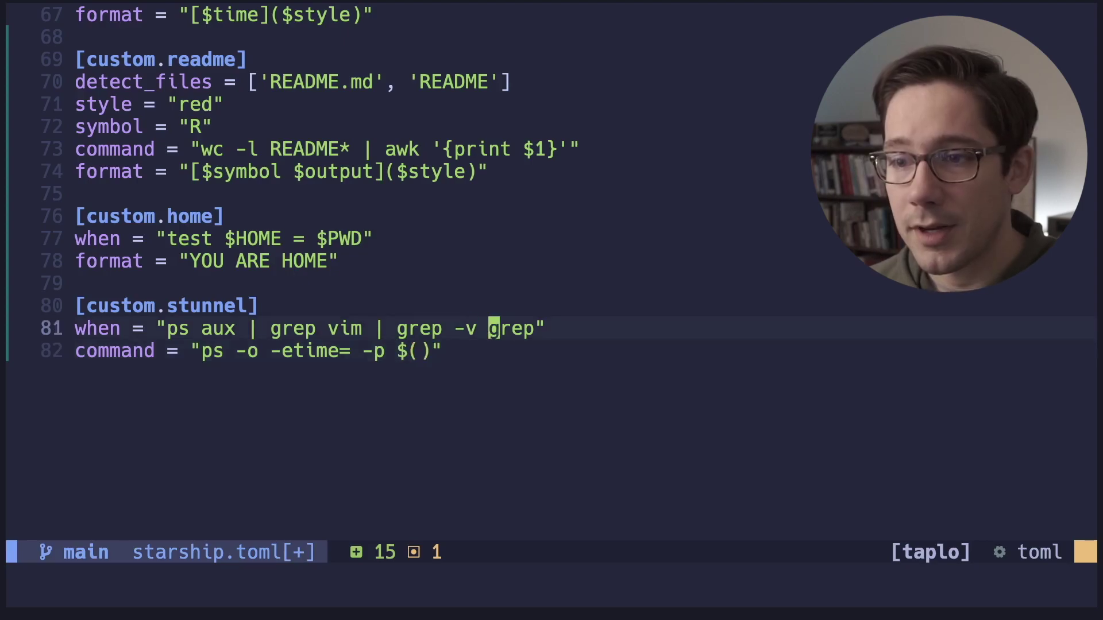
pyautogui.press('l')
pyautogui.press('l')
pyautogui.press('l')
pyautogui.press('v')
pyautogui.press('h')
pyautogui.press('h')
pyautogui.press('h')
pyautogui.press('h')
pyautogui.press('h')
pyautogui.press('h')
pyautogui.press('h')
pyautogui.press('h')
pyautogui.press('h')
pyautogui.press('h')
pyautogui.press('h')
pyautogui.press('h')
pyautogui.press('h')
pyautogui.press('h')
pyautogui.press('h')
pyautogui.press('h')
pyautogui.press('h')
pyautogui.press('h')
pyautogui.press('h')
pyautogui.press('h')
pyautogui.press('h')
pyautogui.press('h')
pyautogui.press('h')
pyautogui.press('h')
pyautogui.press('h')
pyautogui.press('h')
pyautogui.press('h')
pyautogui.press('h')
pyautogui.press('h')
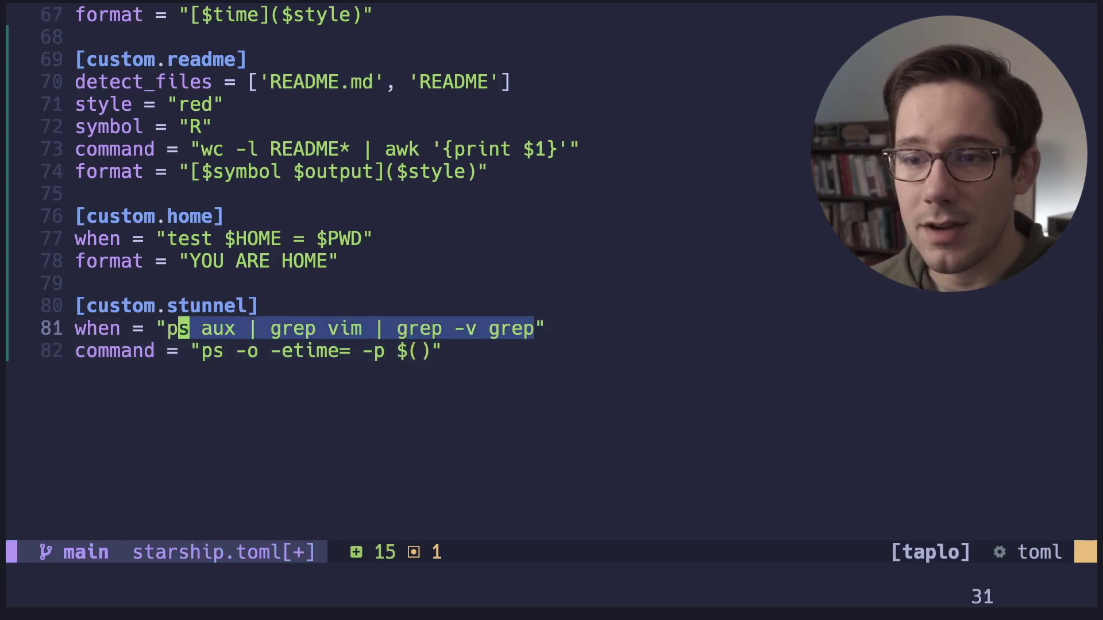
pyautogui.press('Escape')
pyautogui.press('j')
pyautogui.press('l')
pyautogui.press('l')
pyautogui.press('l')
pyautogui.press('l')
pyautogui.press('l')
pyautogui.press('l')
pyautogui.press('l')
pyautogui.press('l')
pyautogui.press('l')
pyautogui.press('l')
pyautogui.press('l')
pyautogui.press('l')
pyautogui.press('l')
pyautogui.press('l')
pyautogui.press('l')
pyautogui.press('l')
pyautogui.press('l')
pyautogui.press('l')
pyautogui.press('l')
pyautogui.press('l')
pyautogui.press('l')
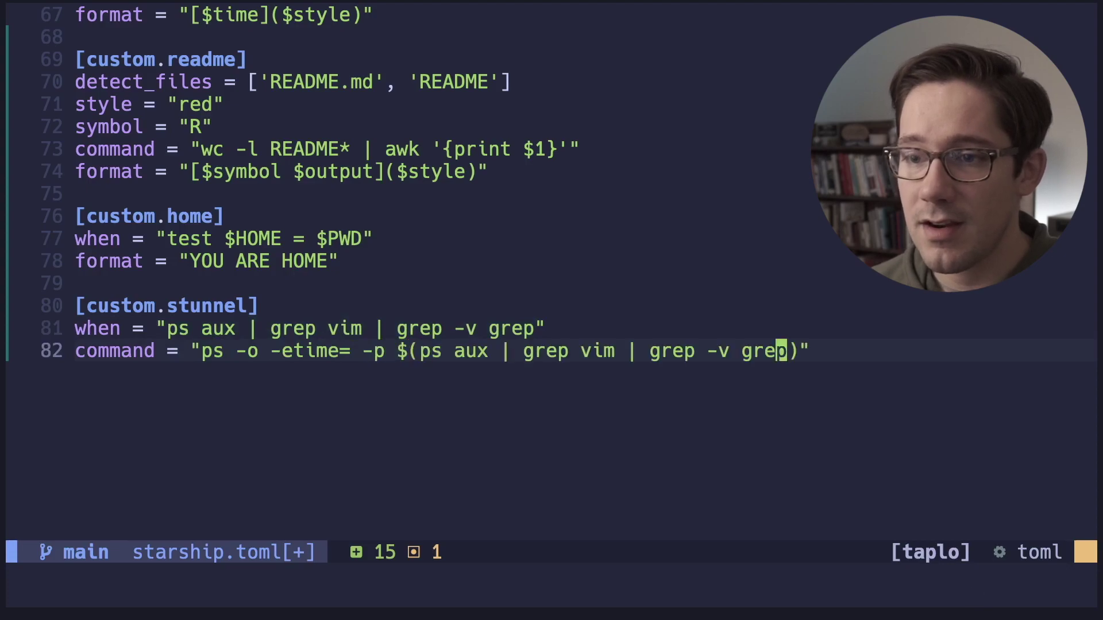
pyautogui.write('Pi |')
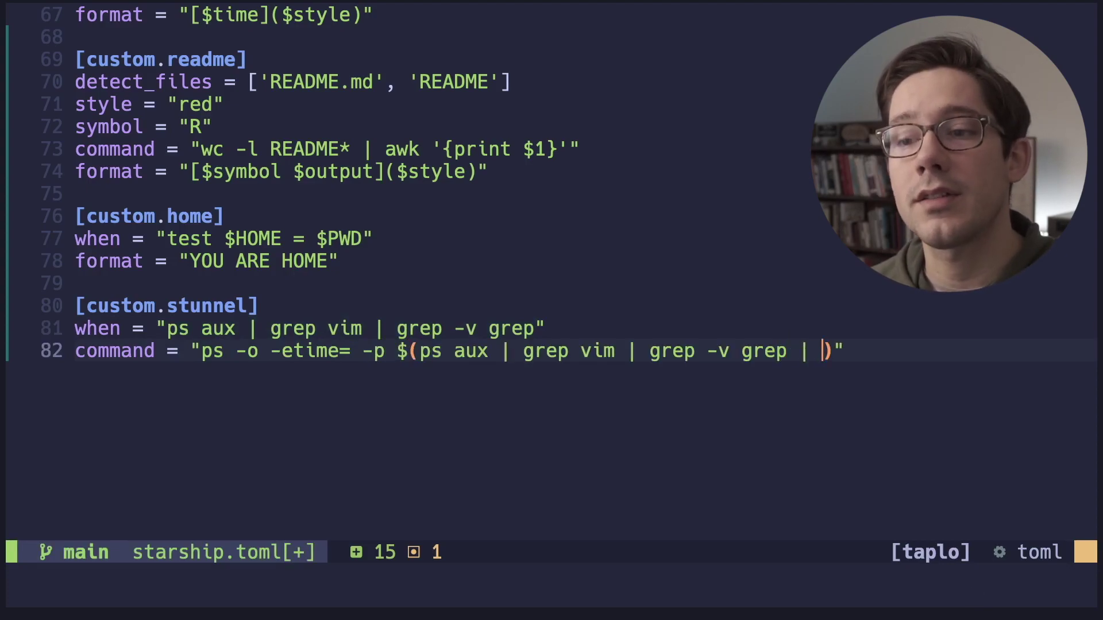
pyautogui.press('Escape')
pyautogui.hotkey('ctrl', 'z')
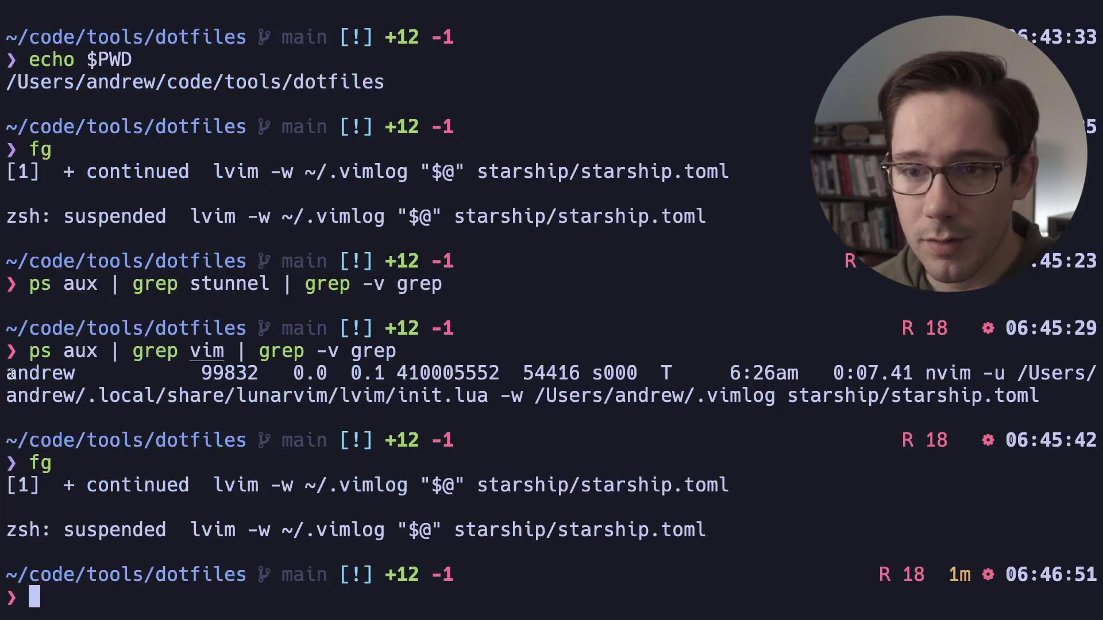
# - Highlight the nvim process row and its PID 99832, then resume the editor with fg
pyautogui.moveTo(11, 374); pyautogui.dragTo(1055, 393)
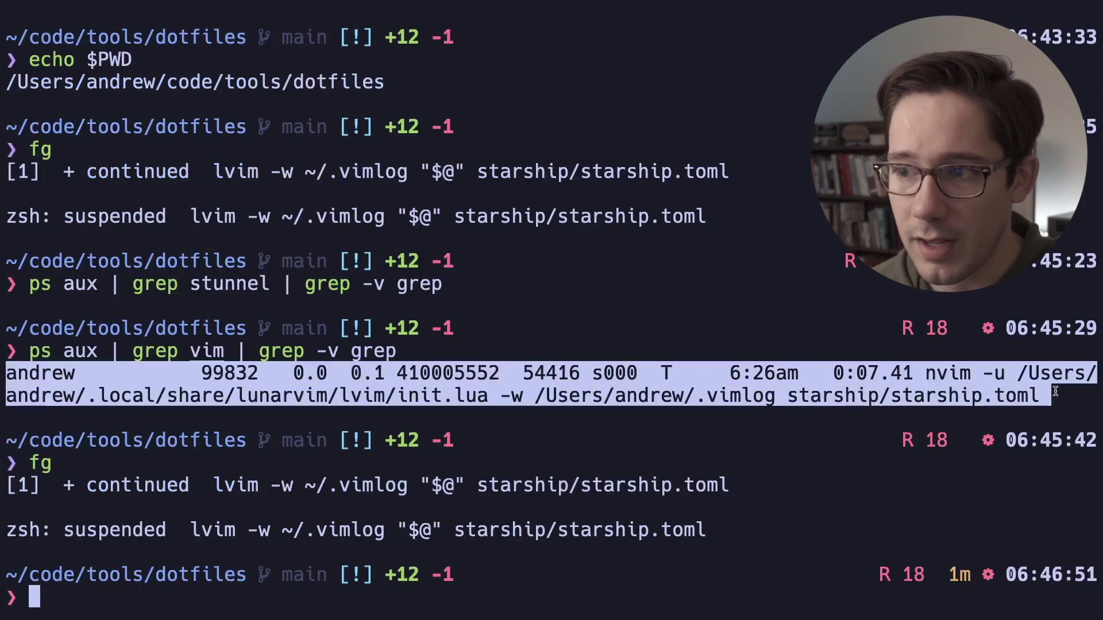
pyautogui.click(297, 387)
pyautogui.moveTo(178, 370); pyautogui.dragTo(285, 374)
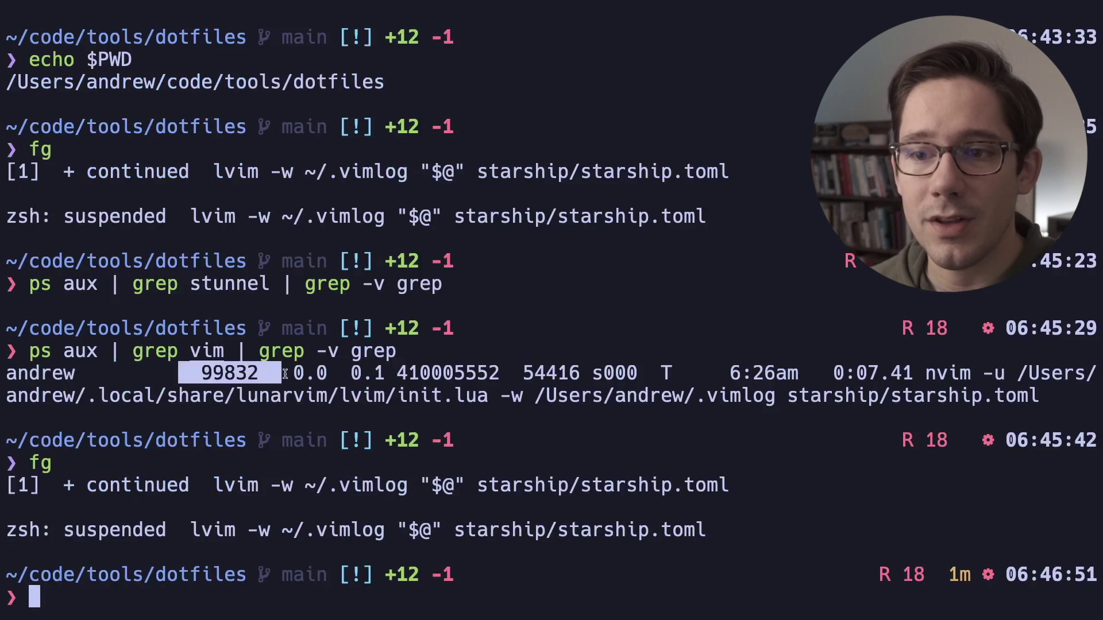
pyautogui.click(309, 487)
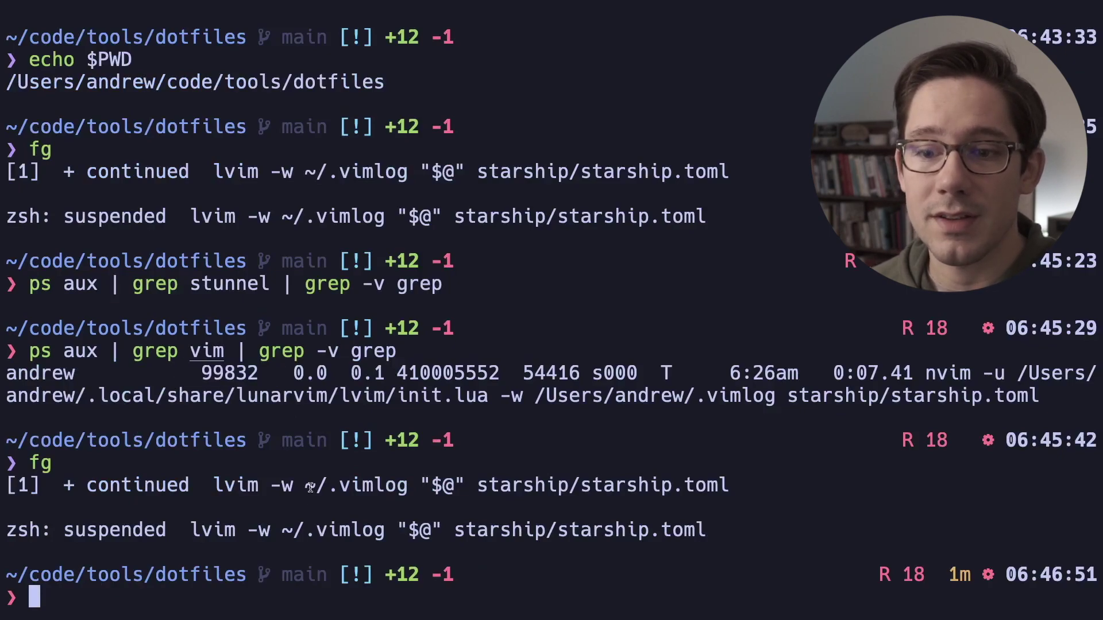
pyautogui.write('fg')
pyautogui.press('Return')
# - Finish the stunnel command pipeline with awk '{print $2}' to extract the PID
pyautogui.write('i')
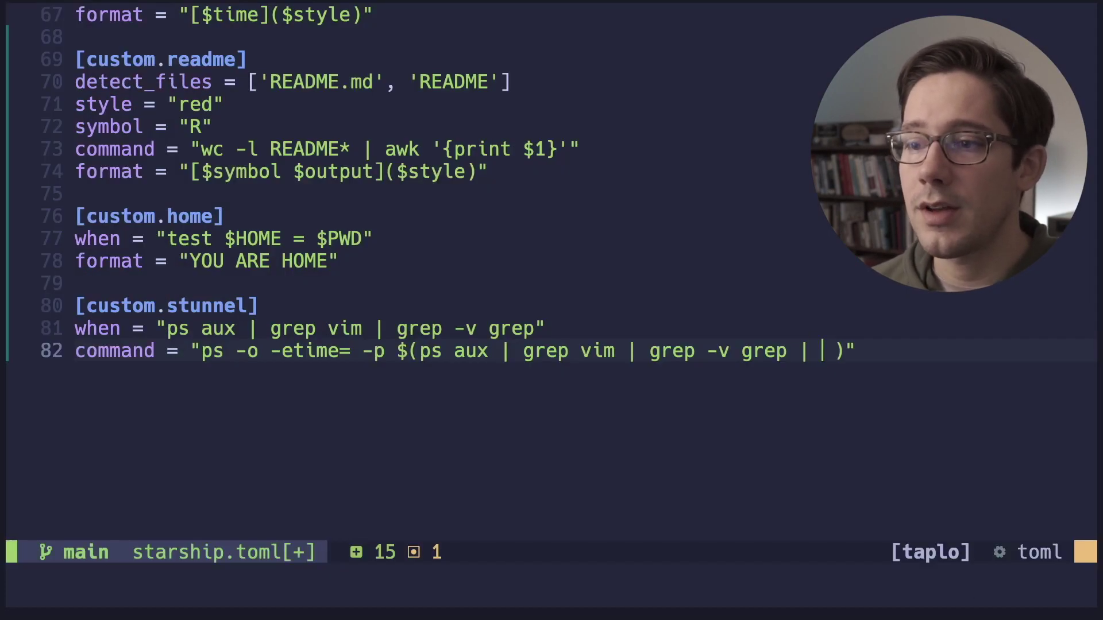
pyautogui.write(' awk')
pyautogui.write(" '{print $")
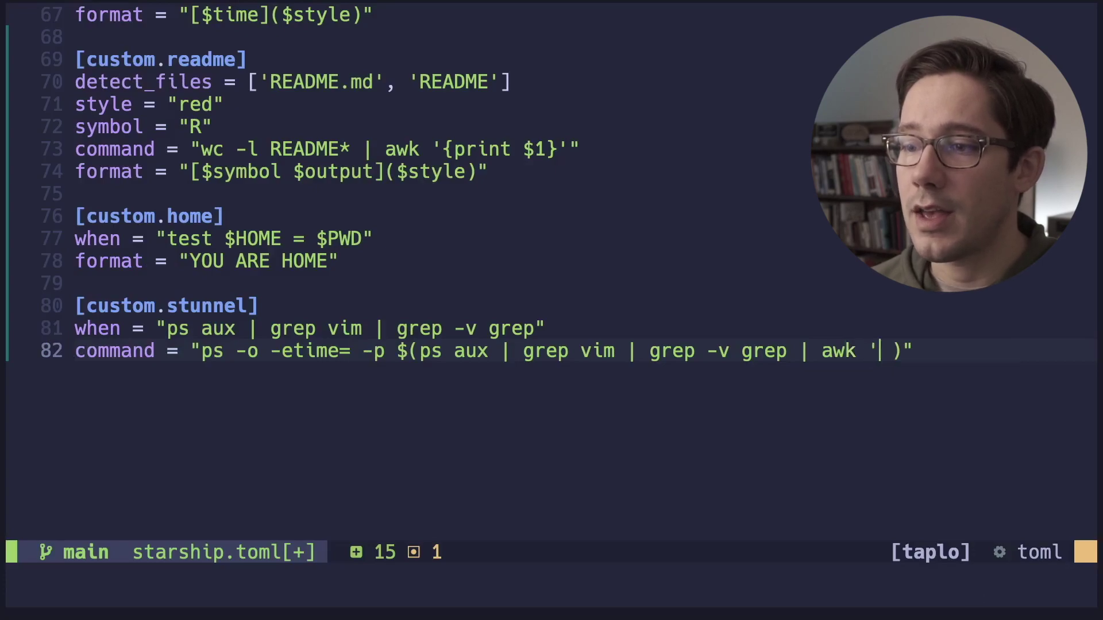
pyautogui.write('2')
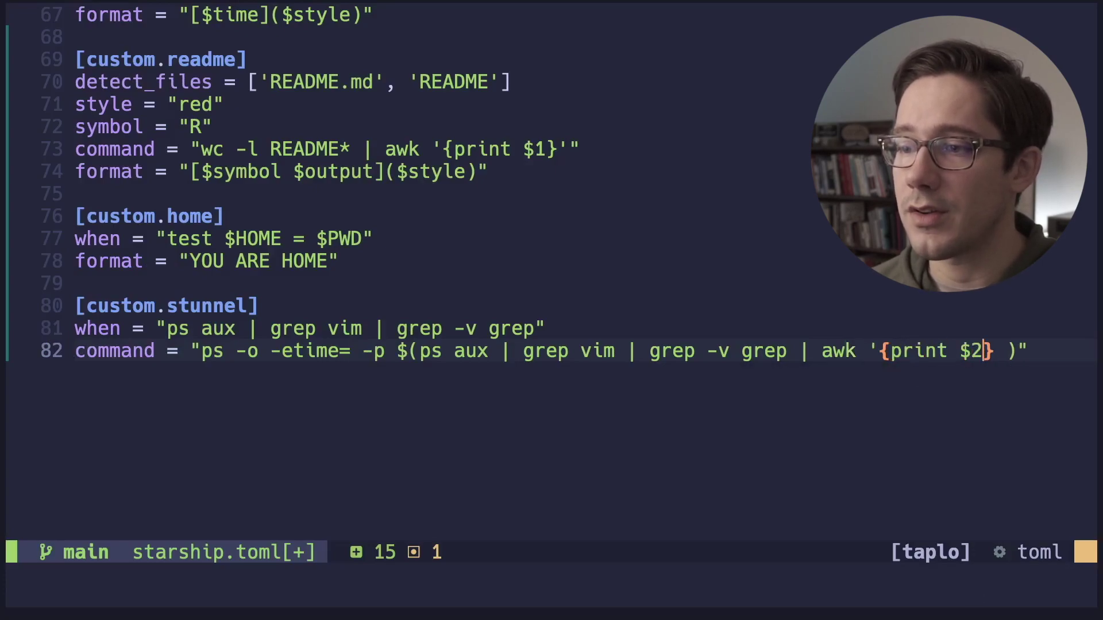
pyautogui.press('Right')
pyautogui.press('Delete')
pyautogui.write("'")
pyautogui.press('Escape')
pyautogui.press('0')
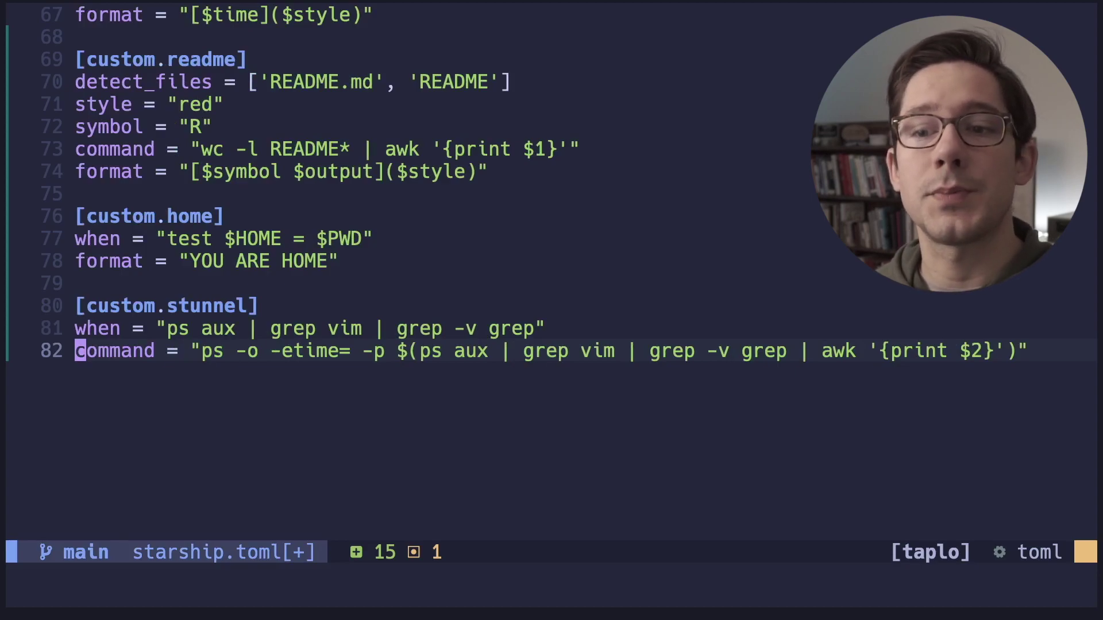
# - Add style = "red" to the stunnel module
pyautogui.press('o')
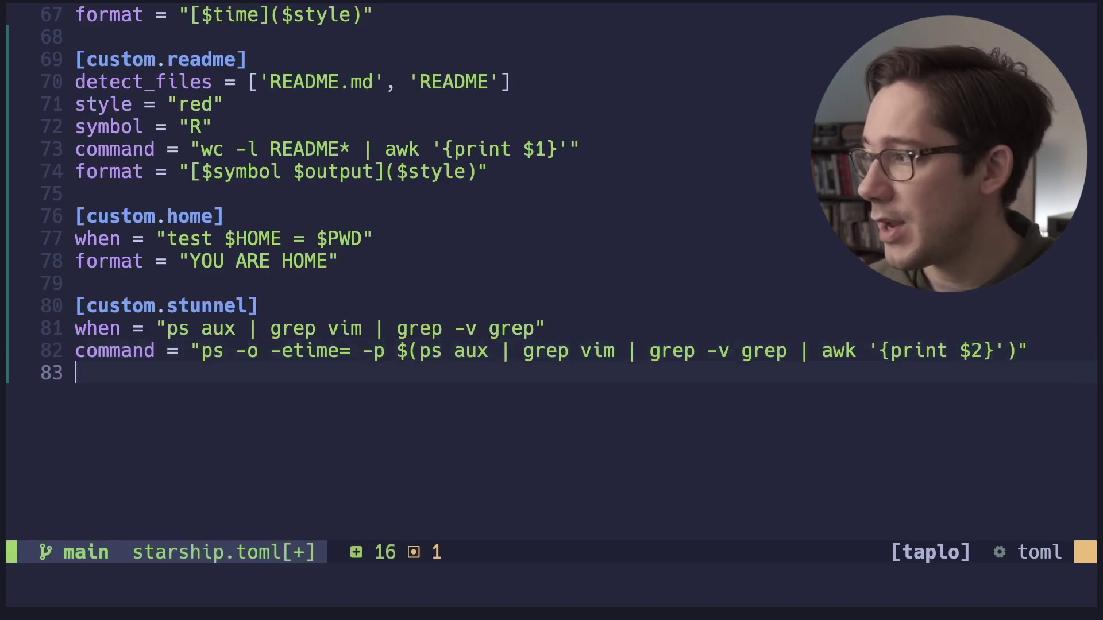
pyautogui.write('format = "')
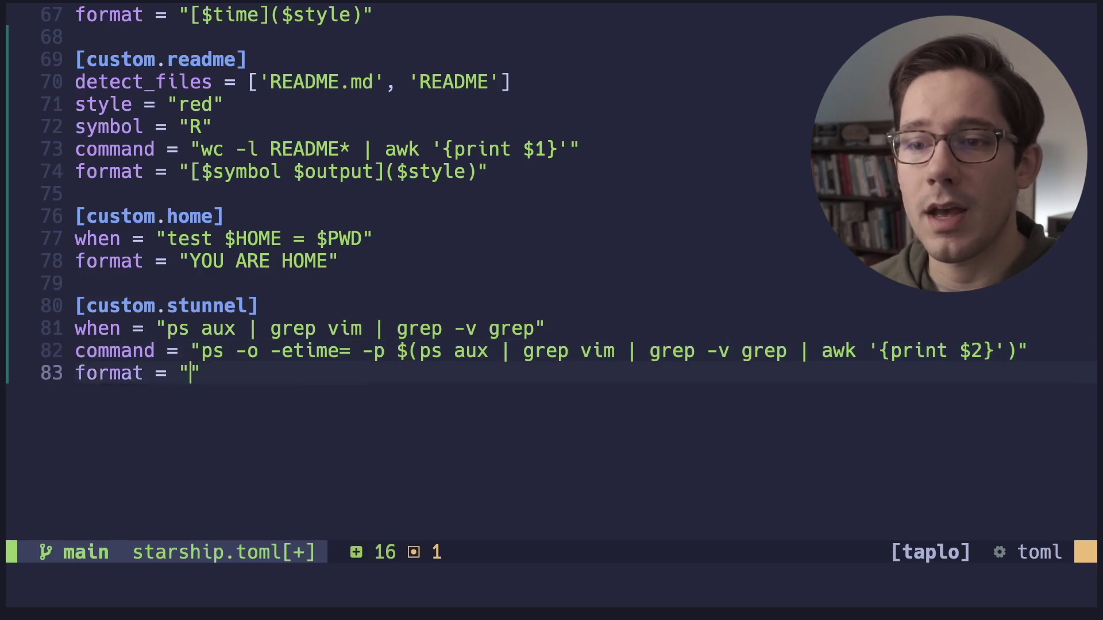
pyautogui.write('TUNN')
pyautogui.press('BackSpace')
pyautogui.press('BackSpace')
pyautogui.press('BackSpace')
pyautogui.press('BackSpace')
pyautogui.press('Escape')
pyautogui.write('Ostyle =')
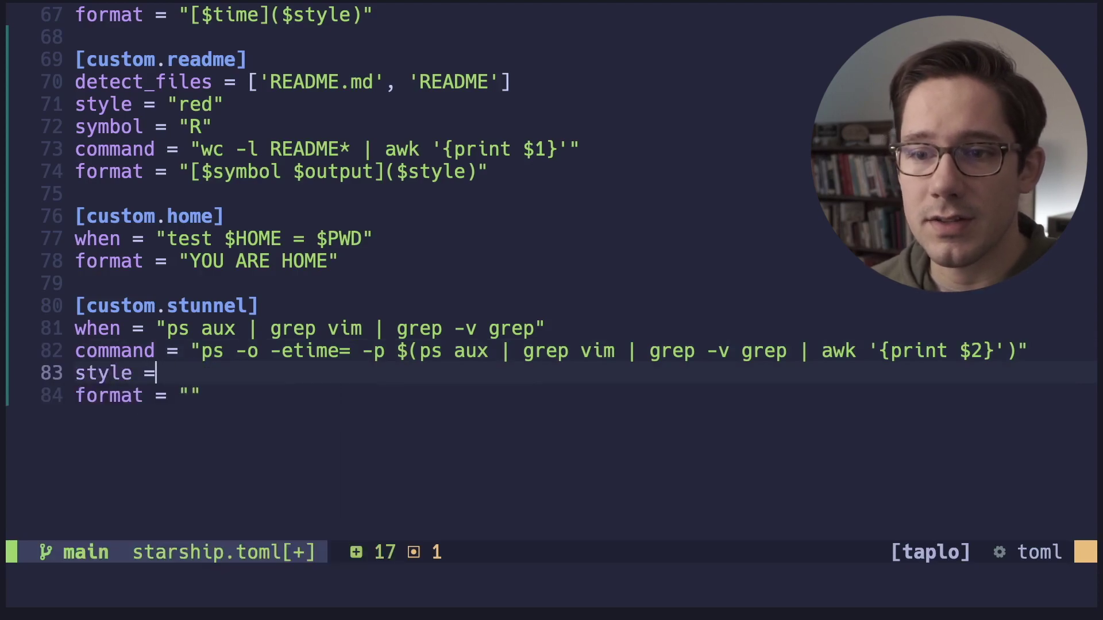
pyautogui.write(' "red')
pyautogui.press('Escape')
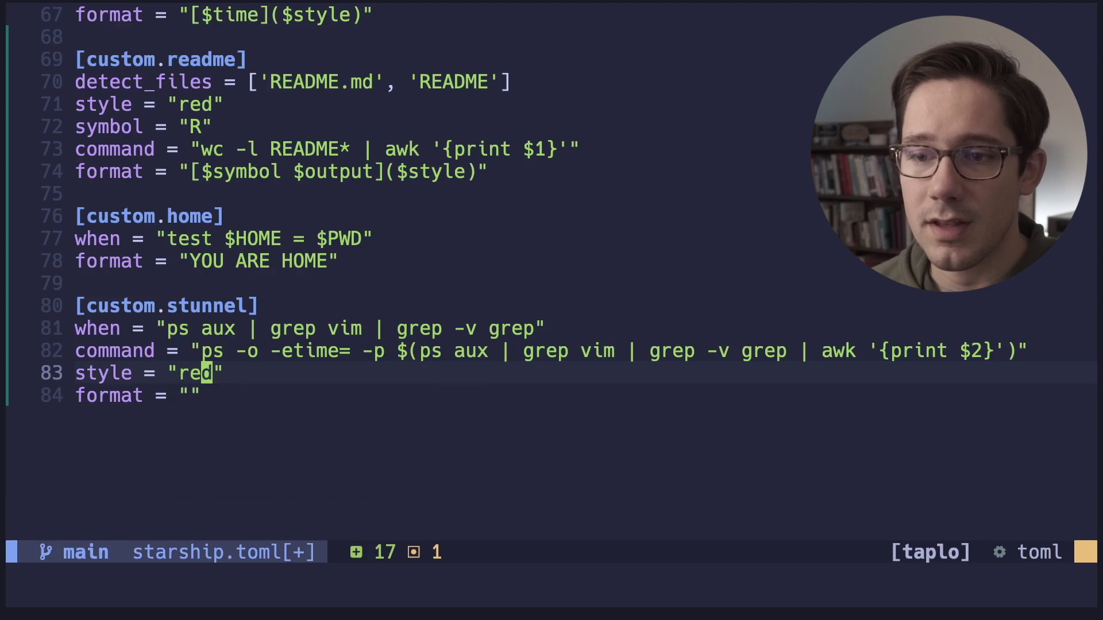
# - Add format = "[TUNNEL OPEN for $output]($style)" to the stunnel module and save
pyautogui.write('jip[')
pyautogui.press('BackSpace')
pyautogui.press('BackSpace')
pyautogui.write('[](')
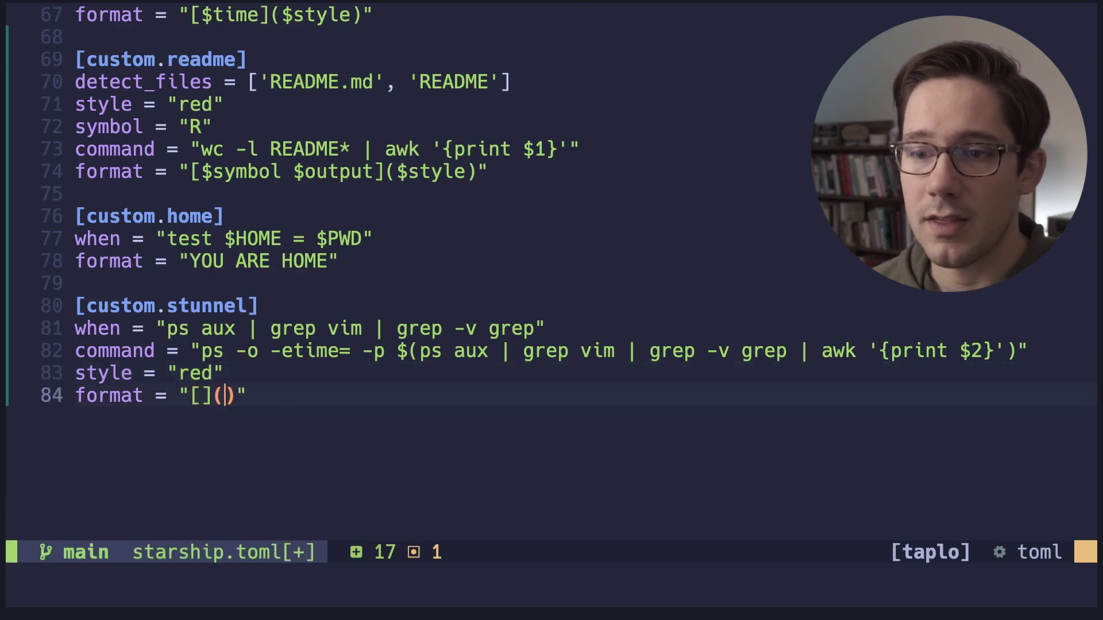
pyautogui.write('$f')
pyautogui.press('BackSpace')
pyautogui.write('style')
pyautogui.press('Escape')
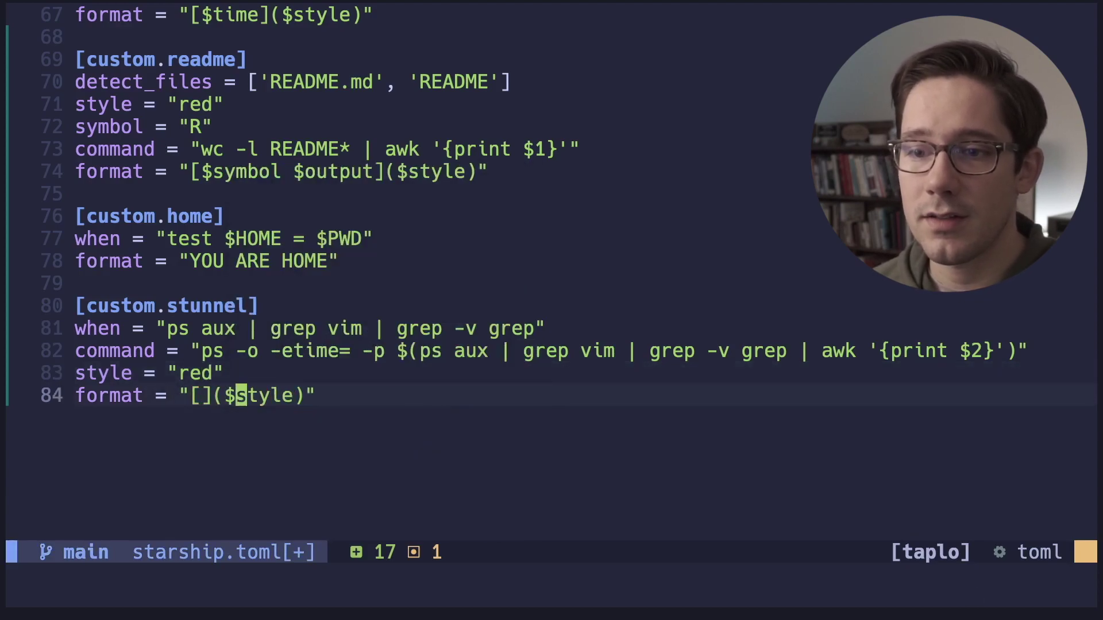
pyautogui.press('F[')
pyautogui.write('aTUNNEL OPEN for ')
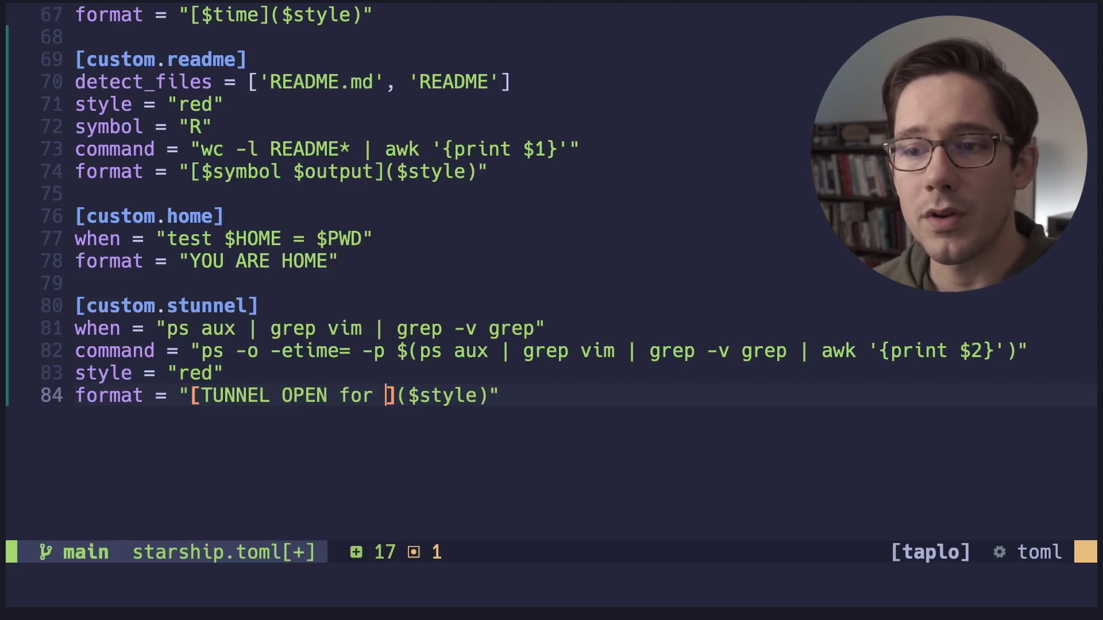
pyautogui.write('$output')
pyautogui.press('Escape')
pyautogui.write(':w')
pyautogui.press('Return')
pyautogui.press('g')
pyautogui.press('g')
pyautogui.press('j')
pyautogui.press('j')
pyautogui.press('j')
pyautogui.press('j')
pyautogui.press('j')
pyautogui.press('j')
pyautogui.press('j')
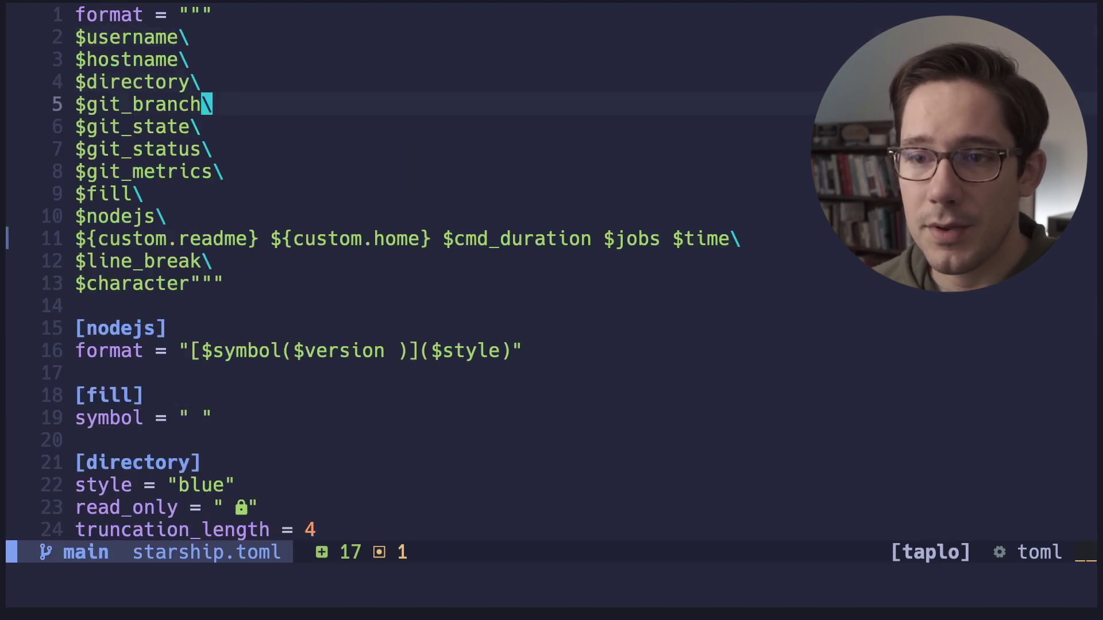
# - Replace ${custom.readme} ${custom.home} with ${custom.stunnel} in the prompt format, save, and suspend Neovim
pyautogui.press('j')
pyautogui.press('j')
pyautogui.press('j')
pyautogui.press('b')
pyautogui.press('b')
pyautogui.press('b')
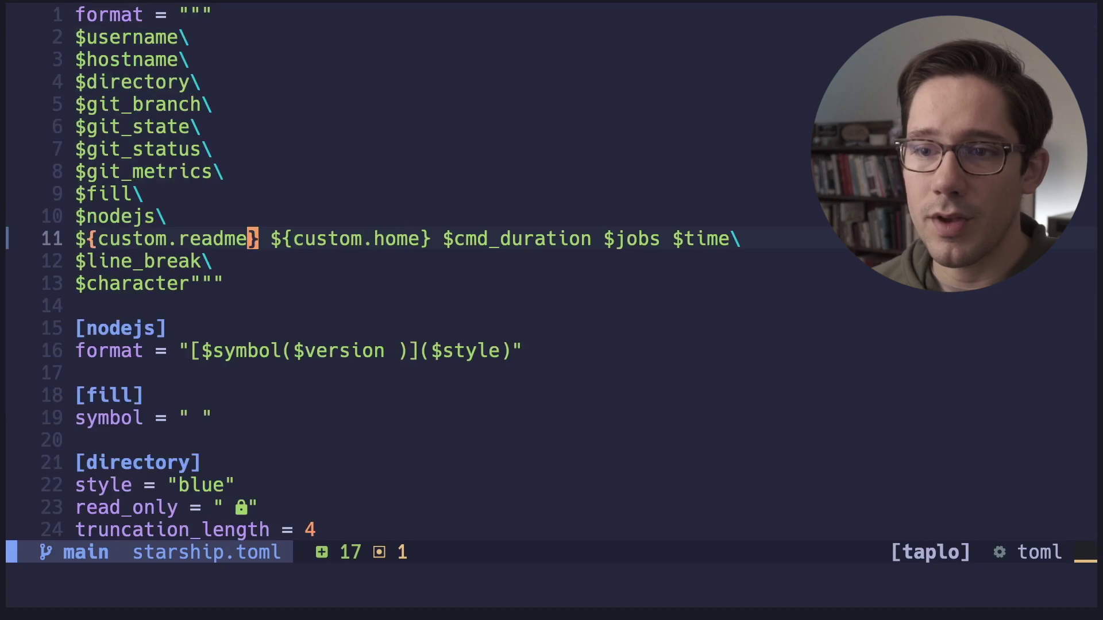
pyautogui.write('bcstunnel')
pyautogui.press('Escape')
pyautogui.press('l')
pyautogui.press('l')
pyautogui.press('x')
pyautogui.press('x')
pyautogui.press('x')
pyautogui.press('x')
pyautogui.press('x')
pyautogui.press('x')
pyautogui.press('x')
pyautogui.press('x')
pyautogui.press('x')
pyautogui.press('x')
pyautogui.press('x')
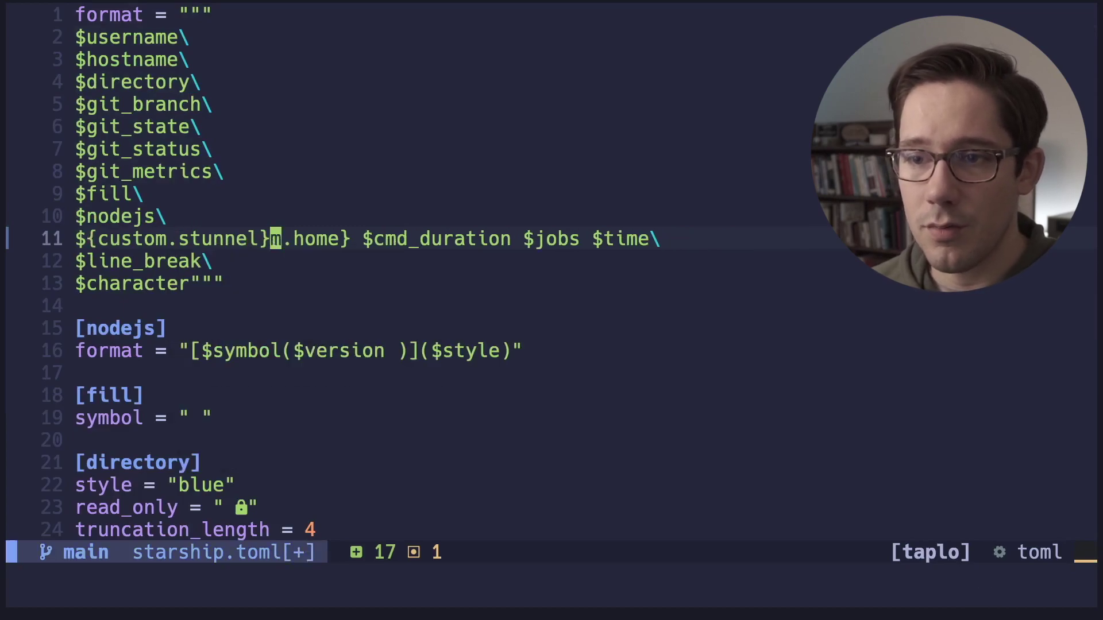
pyautogui.press('x')
pyautogui.press('x')
pyautogui.press('x')
pyautogui.press('x')
pyautogui.press('x')
pyautogui.press('i')
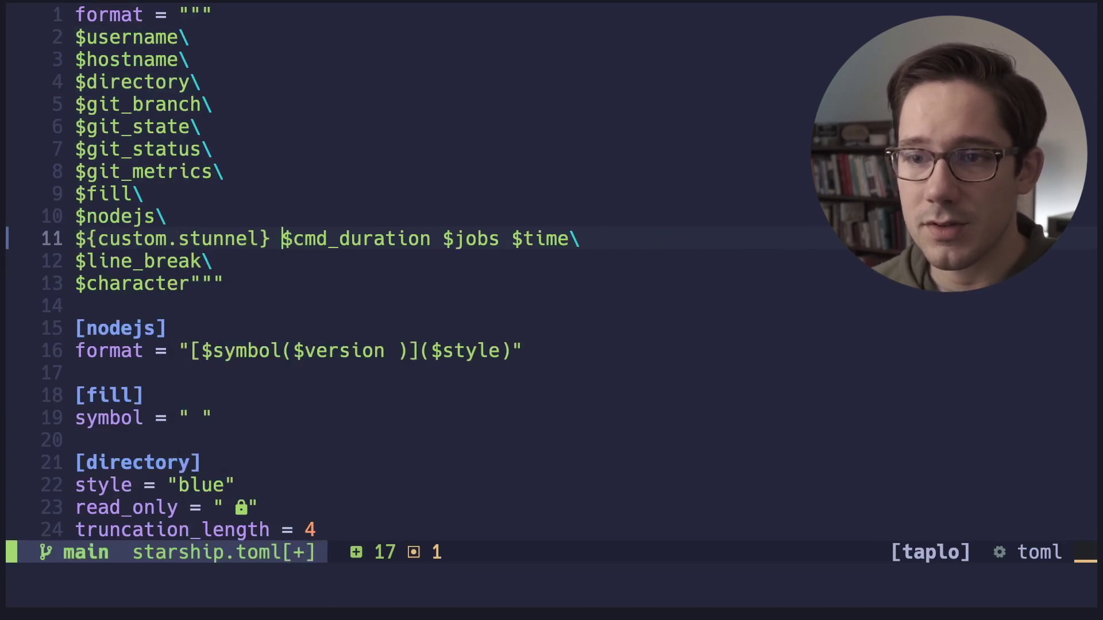
pyautogui.press('Escape')
pyautogui.write(':w')
pyautogui.press('Return')
pyautogui.hotkey('ctrl', 'z')
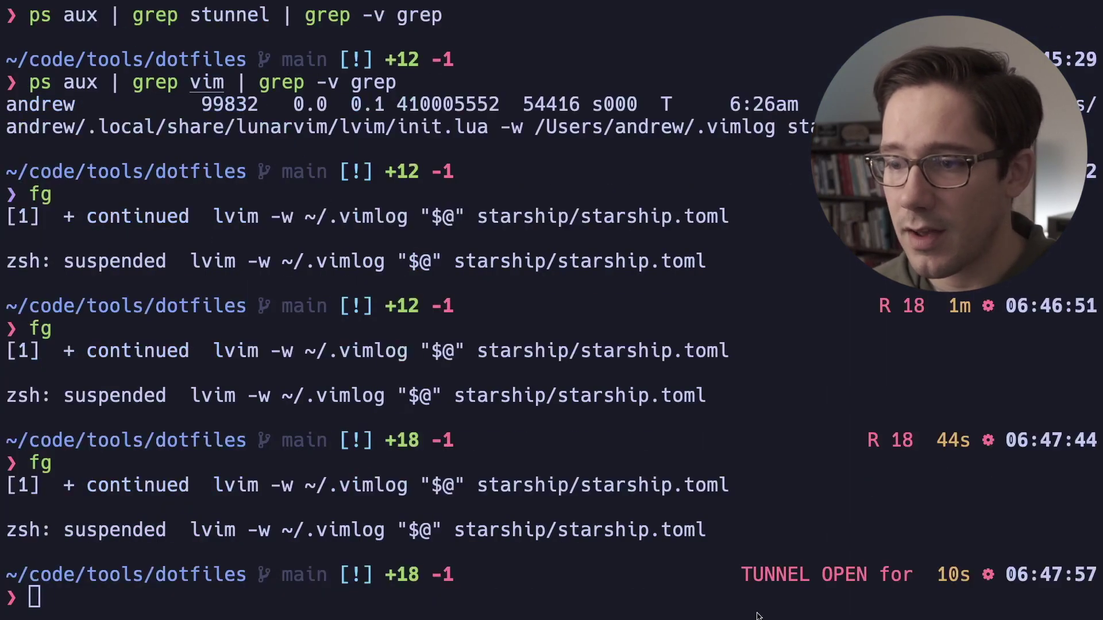
pyautogui.moveTo(764, 574); pyautogui.dragTo(834, 574)
pyautogui.click(932, 576)
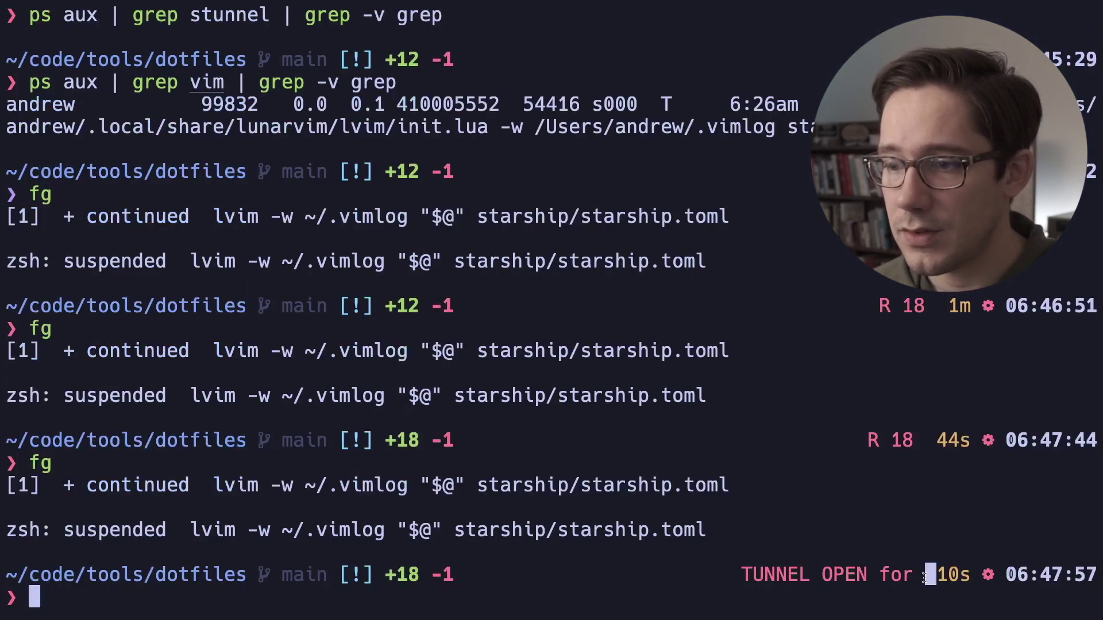
pyautogui.press('Return')
pyautogui.press('Return')
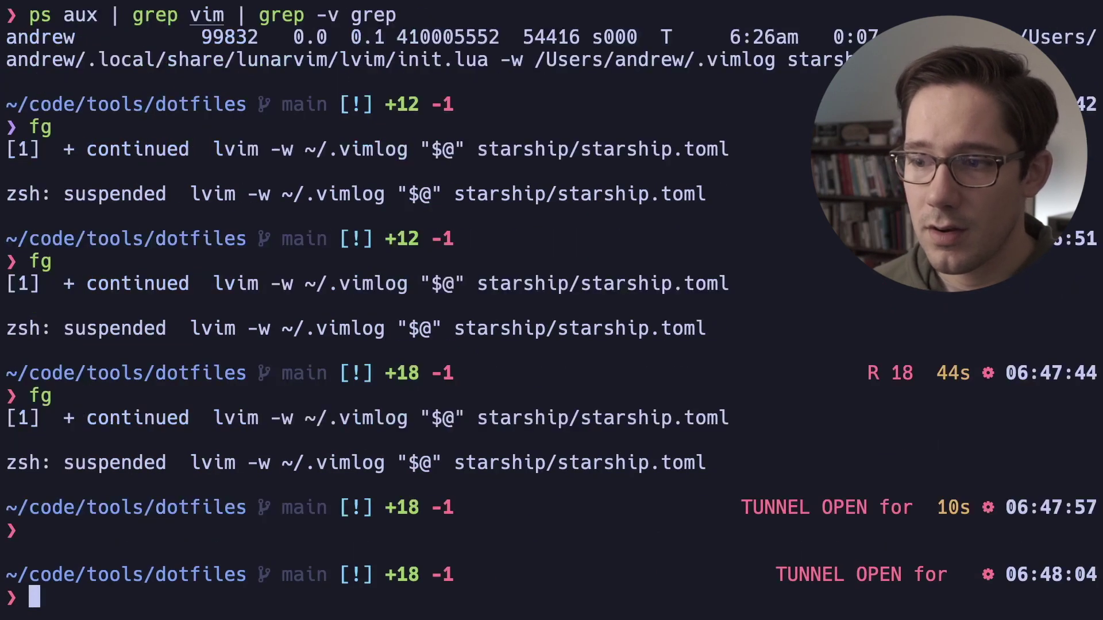
pyautogui.press('Return')
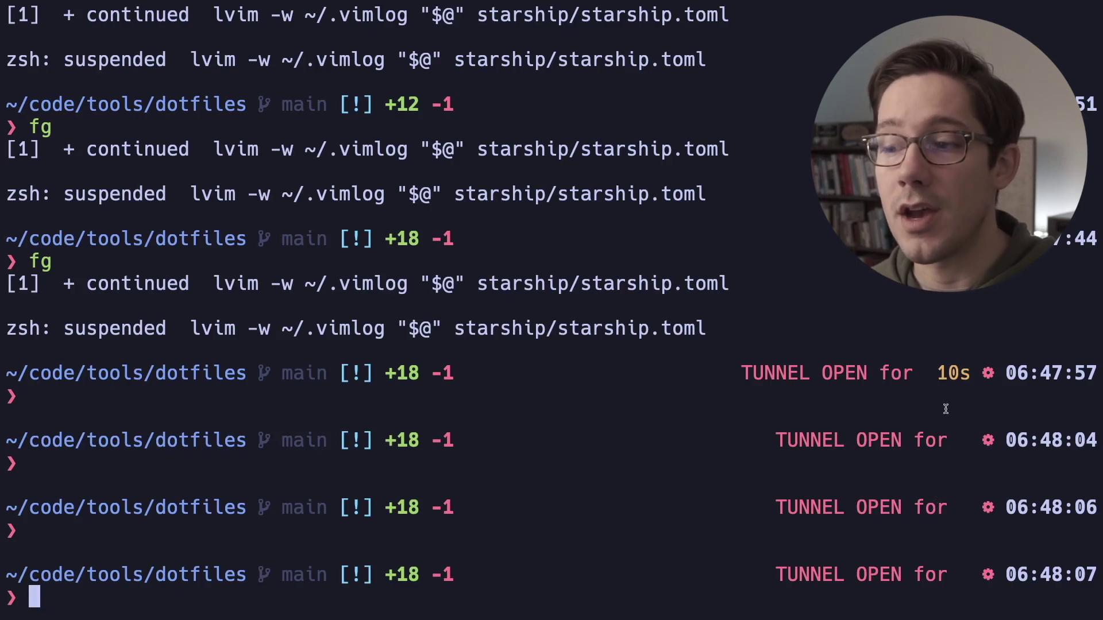
pyautogui.write('fg')
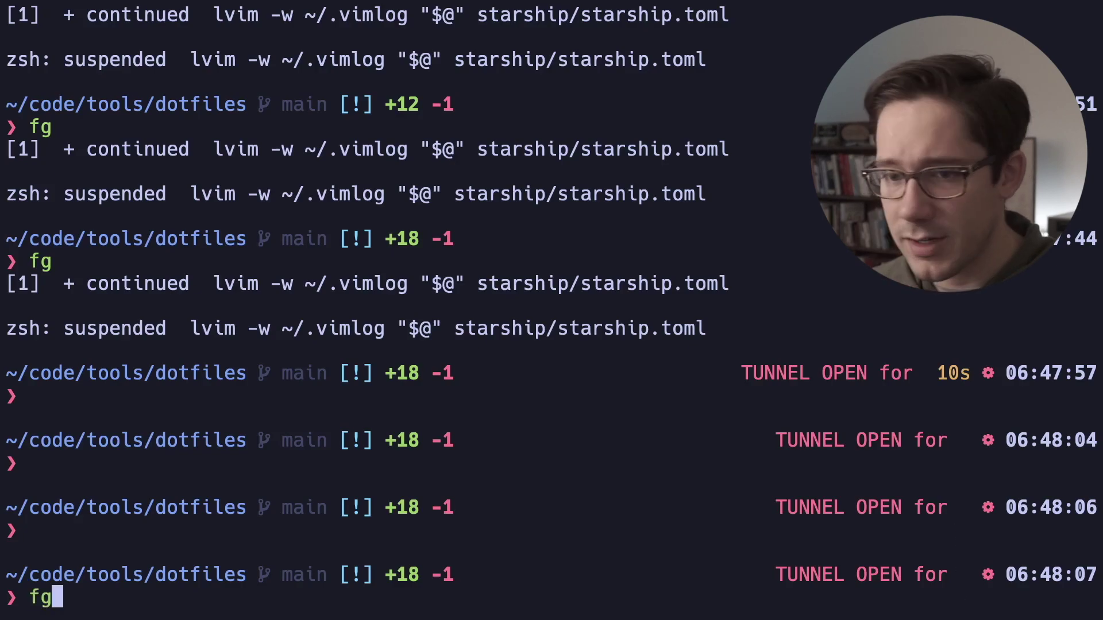
pyautogui.press('Return')
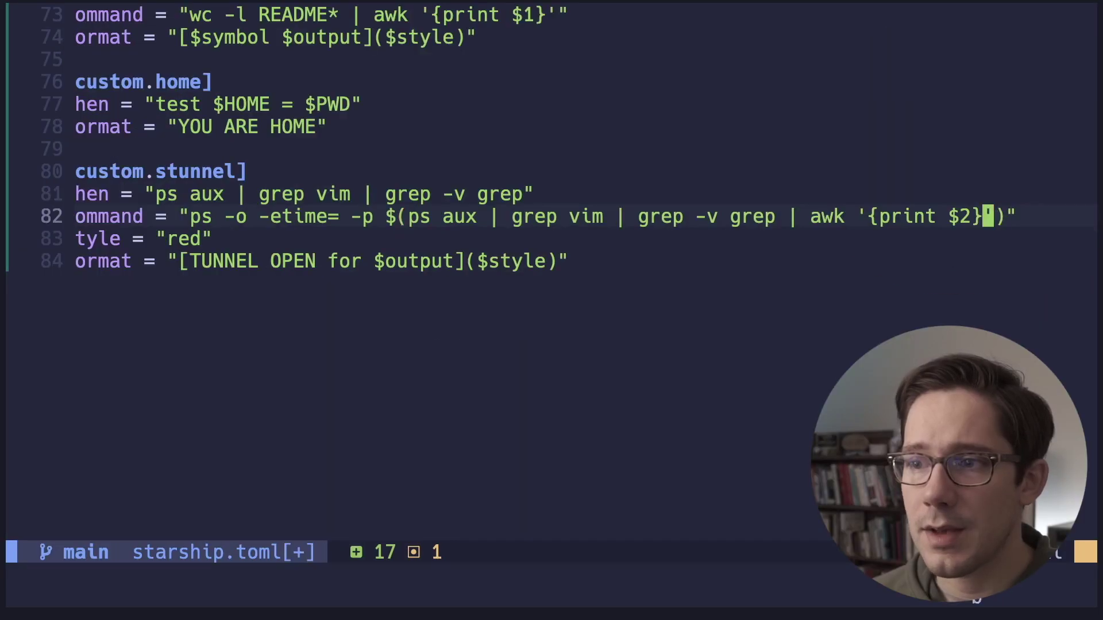
# - Copy the quoted stunnel command string from starship.toml, leaving the line unchanged
pyautogui.press('h')
pyautogui.press('h')
pyautogui.press('h')
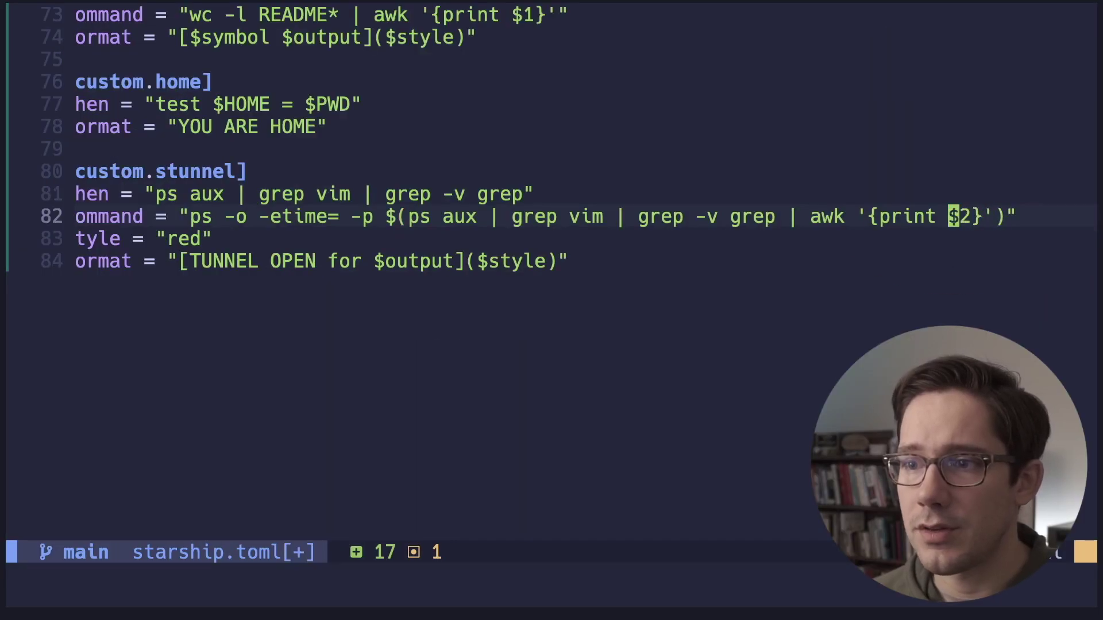
pyautogui.press('h')
pyautogui.press('h')
pyautogui.press('h')
pyautogui.press('h')
pyautogui.press('h')
pyautogui.press('h')
pyautogui.press('h')
pyautogui.press('c')
pyautogui.press('i')
pyautogui.press('"')
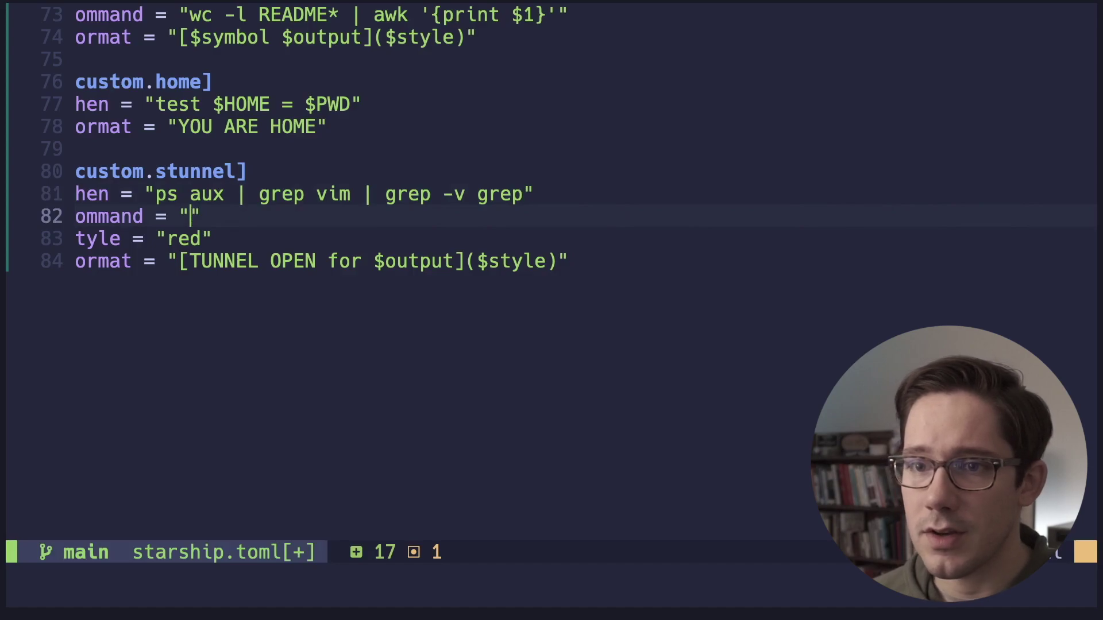
pyautogui.press('Escape')
pyautogui.press('u')
# - In zsh, test the pasted ps command, then rerun it using etime instead of -etime
pyautogui.hotkey('ctrl', 'z')
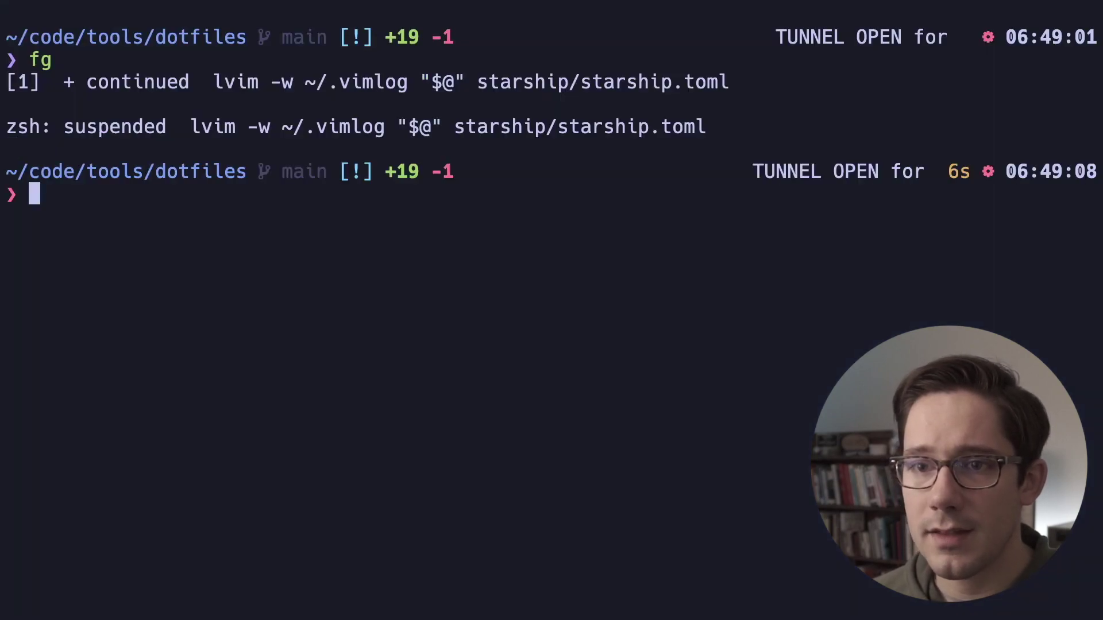
pyautogui.write("ps -o -etime= -p $(ps aux | grep vim | grep -v grep | awk '{print $2}')")
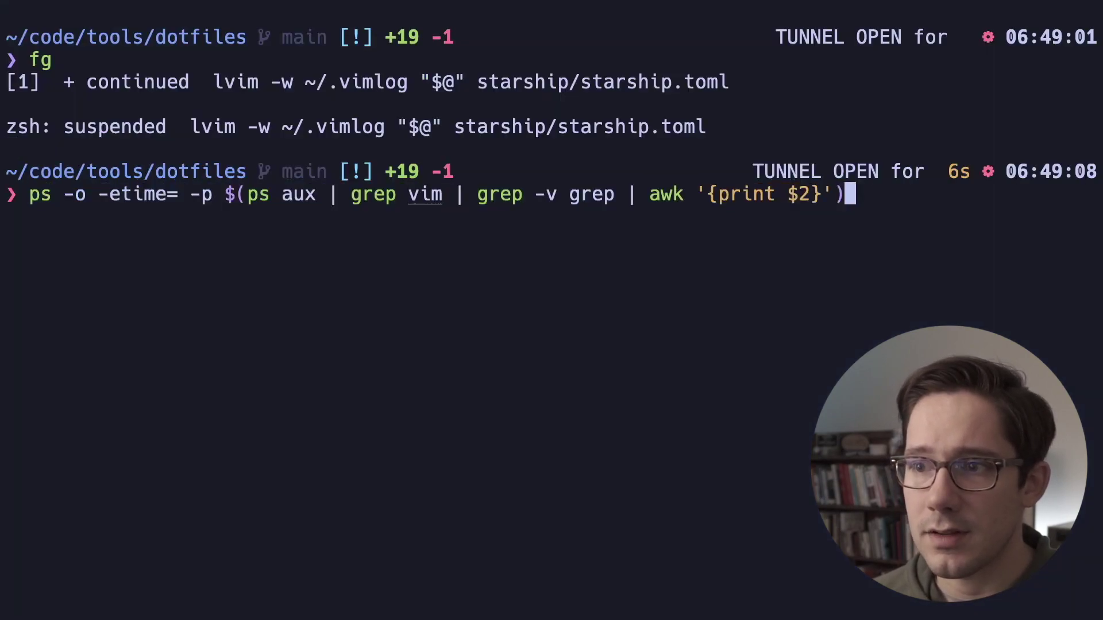
pyautogui.press('Return')
pyautogui.press('Up')
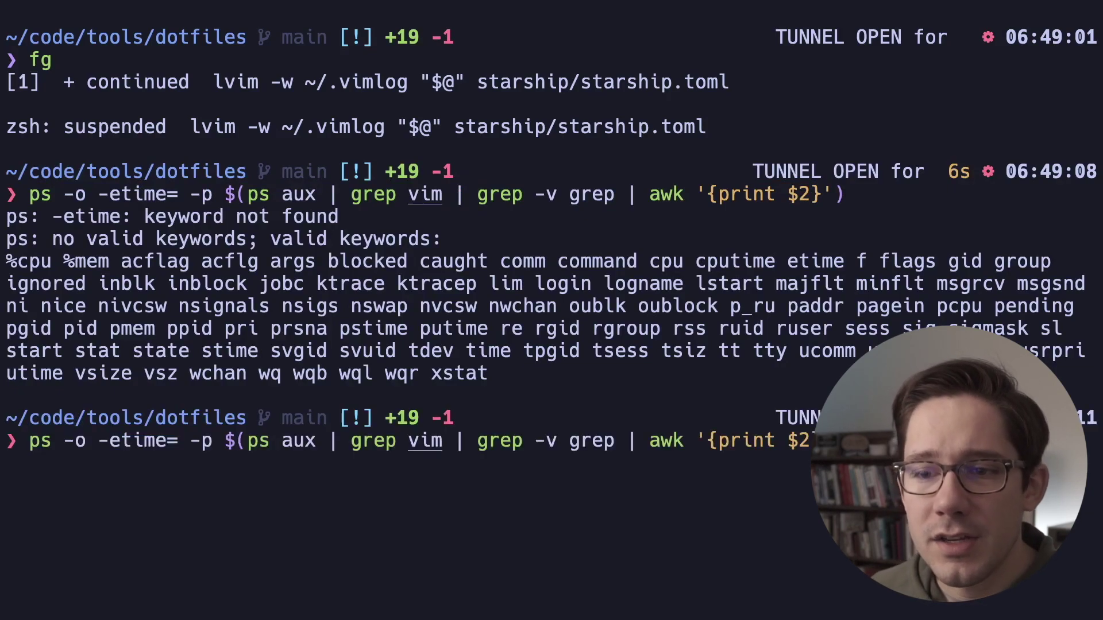
pyautogui.press('Left')
pyautogui.press('Left')
pyautogui.press('Left')
pyautogui.press('Left')
pyautogui.press('Left')
pyautogui.press('Left')
pyautogui.press('Left')
pyautogui.press('Left')
pyautogui.press('Left')
pyautogui.press('Left')
pyautogui.press('Left')
pyautogui.press('Left')
pyautogui.press('Left')
pyautogui.press('Left')
pyautogui.press('Left')
pyautogui.press('Left')
pyautogui.press('Left')
pyautogui.press('Left')
pyautogui.press('Left')
pyautogui.press('Left')
pyautogui.press('Left')
pyautogui.press('Left')
pyautogui.press('Left')
pyautogui.press('Left')
pyautogui.press('Left')
pyautogui.press('Left')
pyautogui.press('Left')
pyautogui.press('Left')
pyautogui.press('Left')
pyautogui.press('Left')
pyautogui.press('Left')
pyautogui.press('Left')
pyautogui.press('Left')
pyautogui.press('Left')
pyautogui.press('Left')
pyautogui.press('Left')
pyautogui.press('Left')
pyautogui.press('Left')
pyautogui.press('Left')
pyautogui.press('Left')
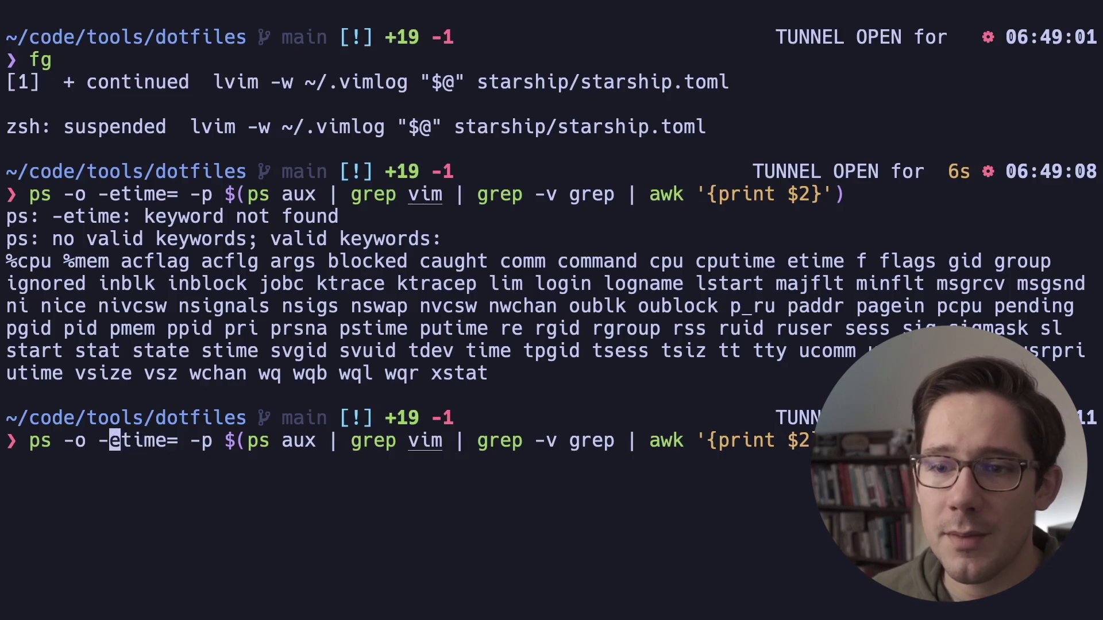
pyautogui.press('BackSpace')
pyautogui.press('Return')
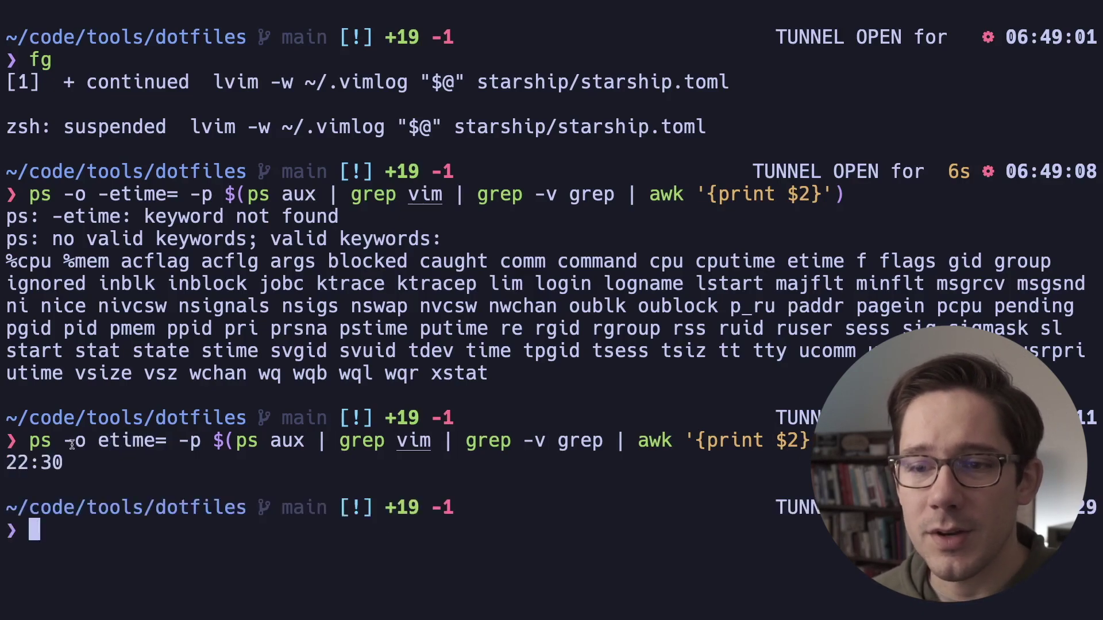
pyautogui.moveTo(72, 445); pyautogui.dragTo(115, 445)
# - Remove the dash before etime in the starship.toml stunnel command and save
pyautogui.write('fg')
pyautogui.press('Return')
pyautogui.press('W')
pyautogui.press('W')
pyautogui.write('x')
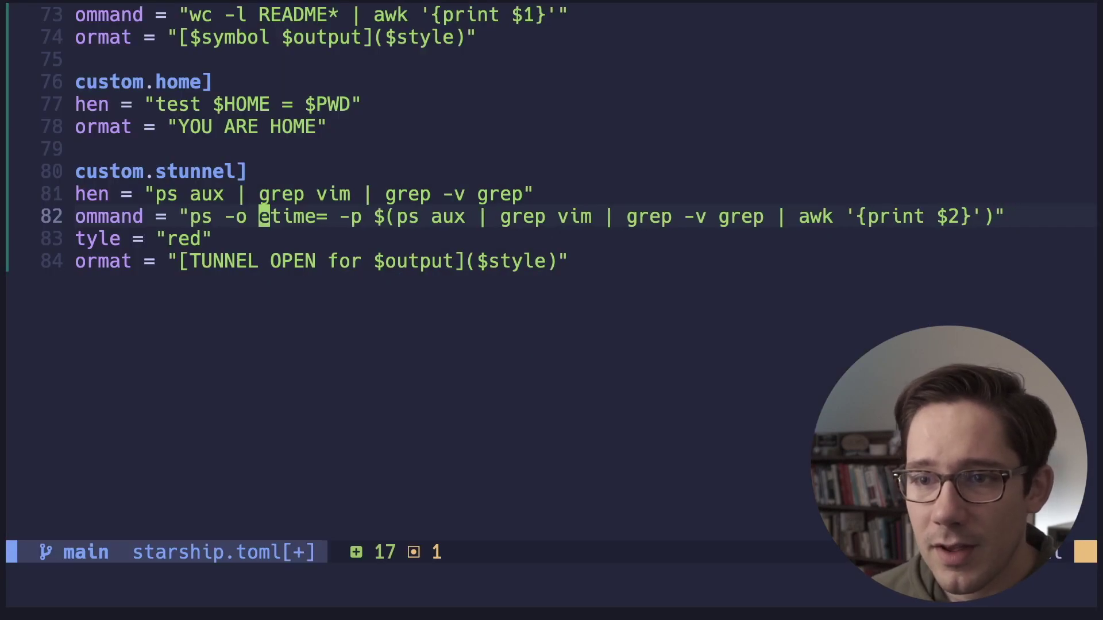
pyautogui.write(':w')
pyautogui.press('Return')
# - Confirm the prompt reads TUNNEL OPEN for 22:49, clear the terminal, and resume Neovim
pyautogui.hotkey('ctrl', 'z')
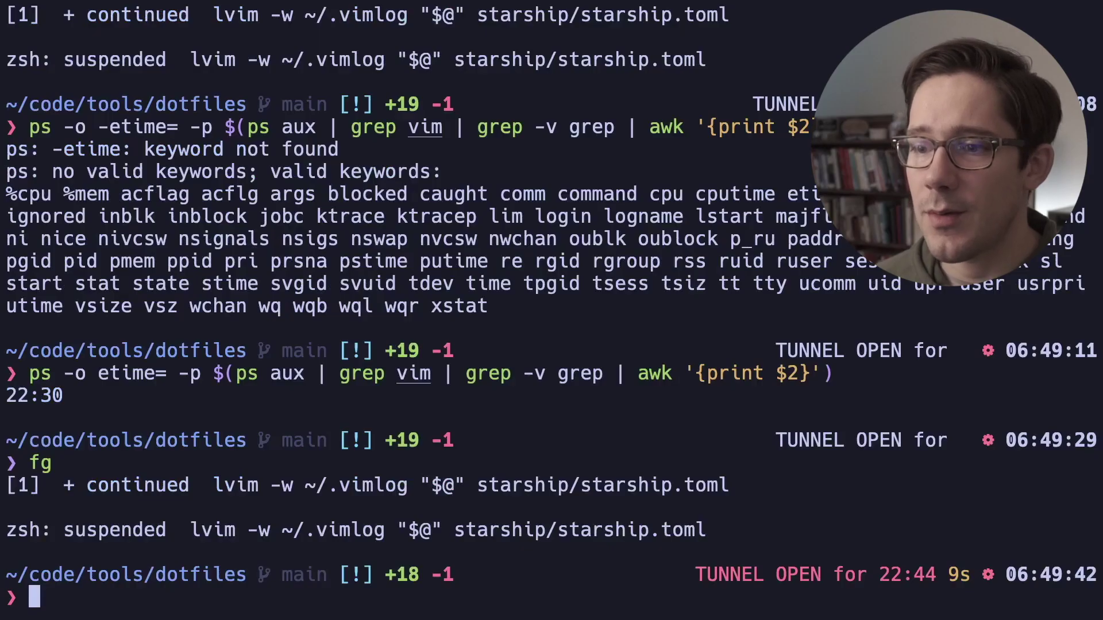
pyautogui.moveTo(649, 574); pyautogui.dragTo(929, 572)
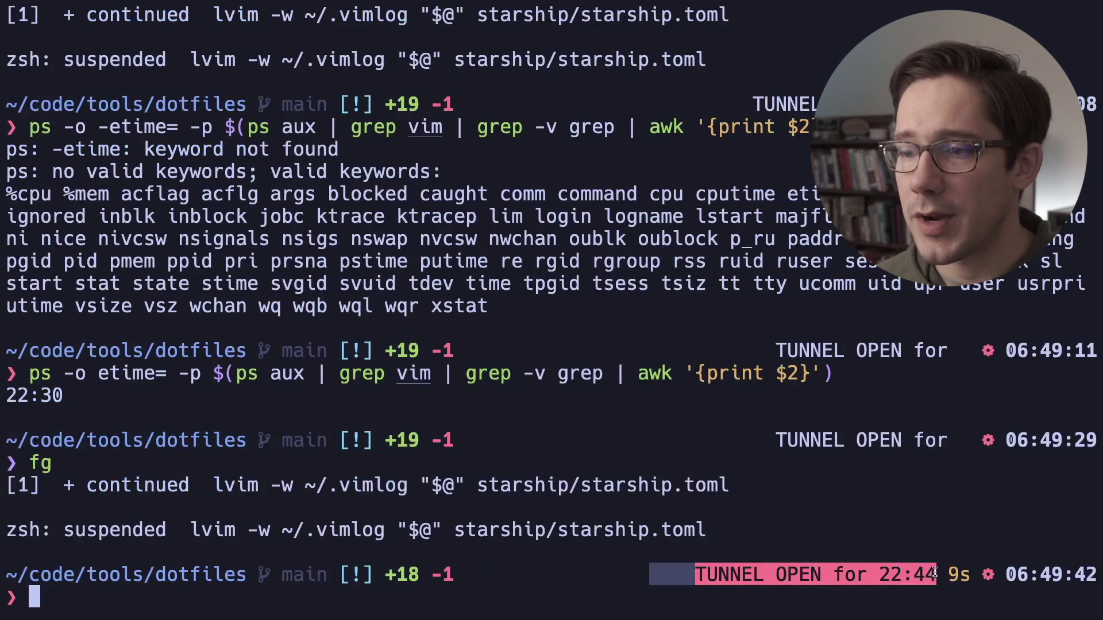
pyautogui.hotkey('ctrl', 'l')
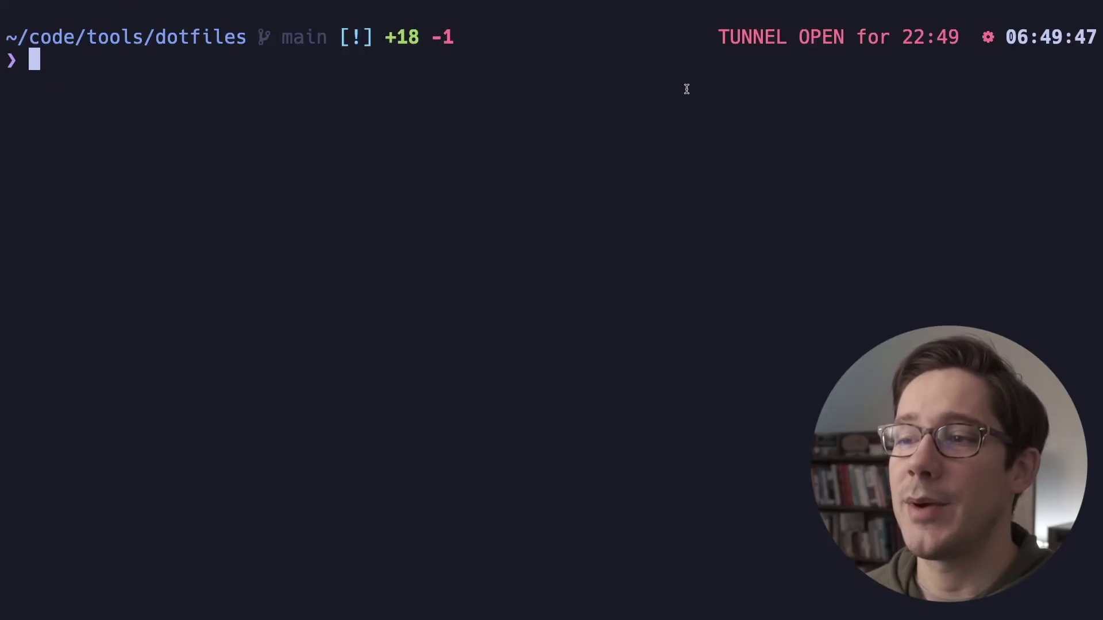
pyautogui.write('fg')
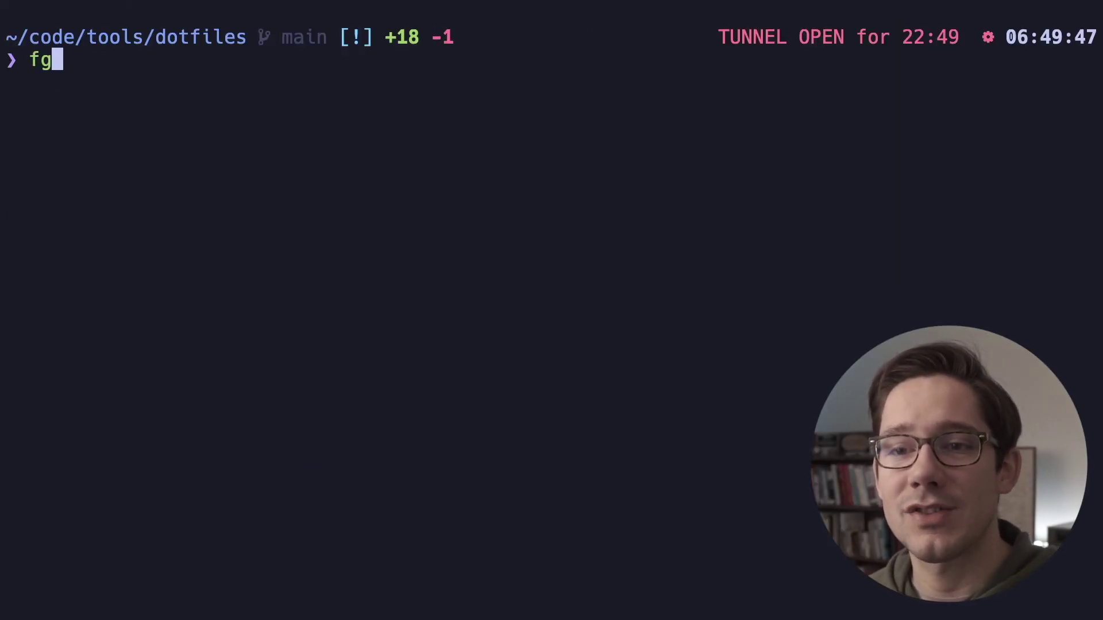
pyautogui.press('Return')
pyautogui.press('k')
pyautogui.press('k')
pyautogui.press('k')
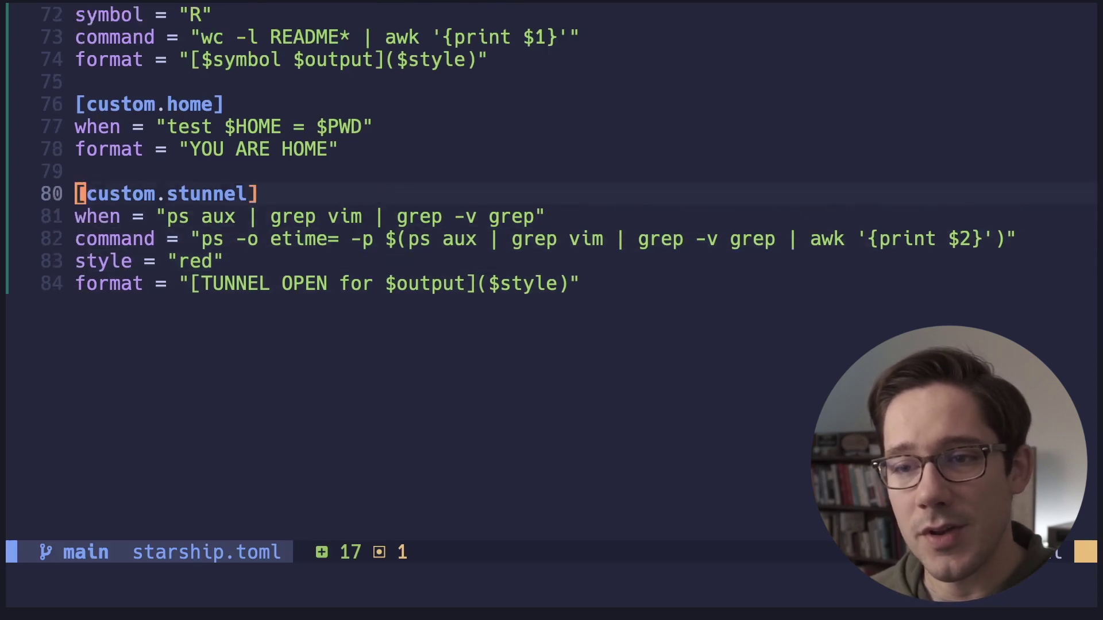
pyautogui.press('k')
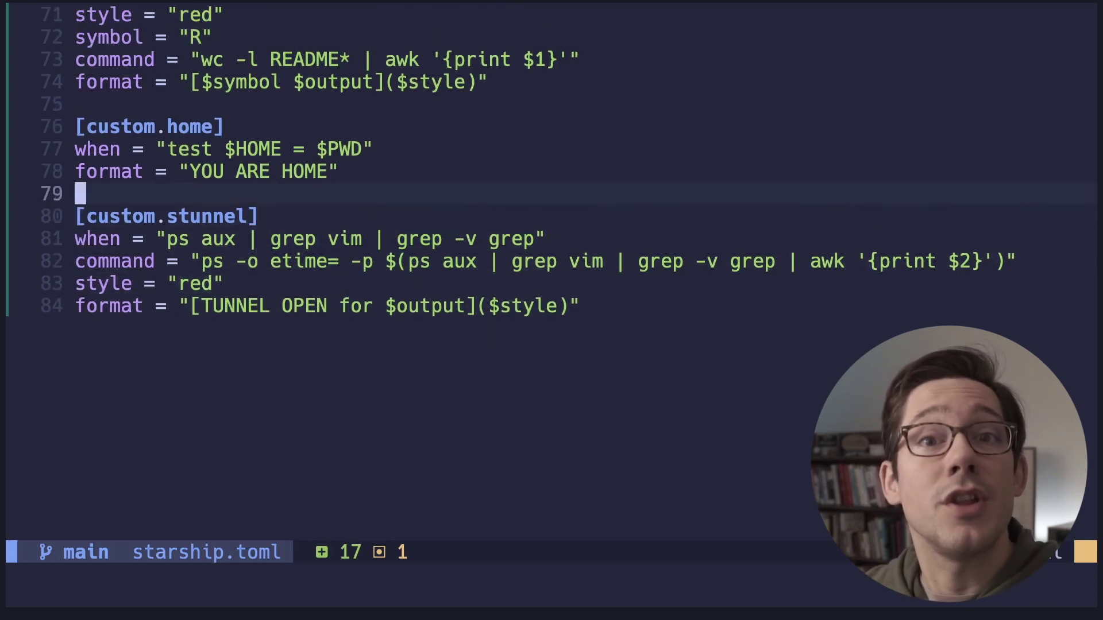